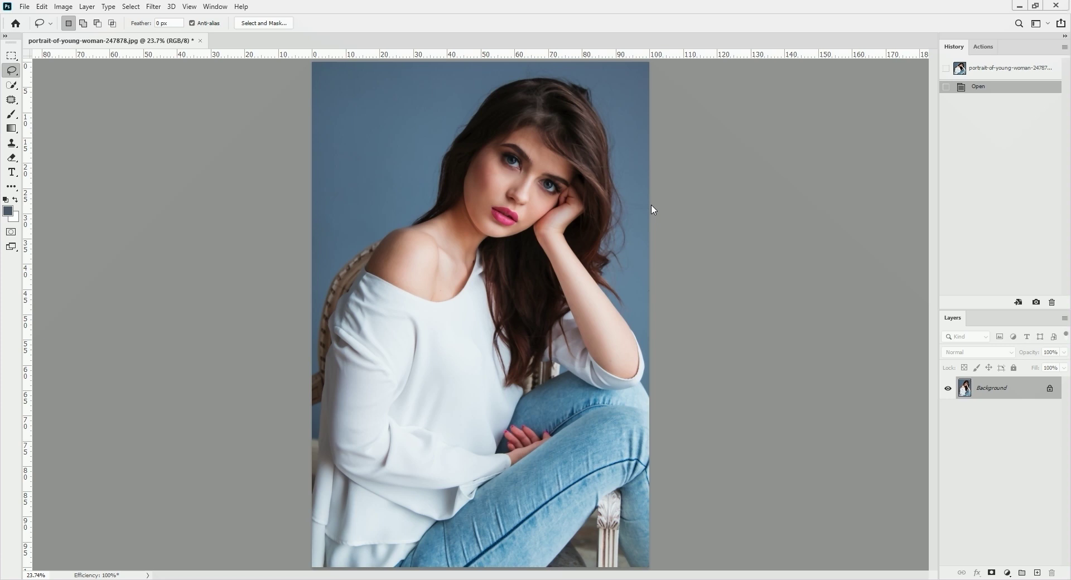
# Step: Examine the portrait's face, hair, shoulder and arm against the blue backdrop at several magnifications
pyautogui.click(656, 206)
pyautogui.scroll(5, 639, 238)
pyautogui.scroll(-4, 638, 238)
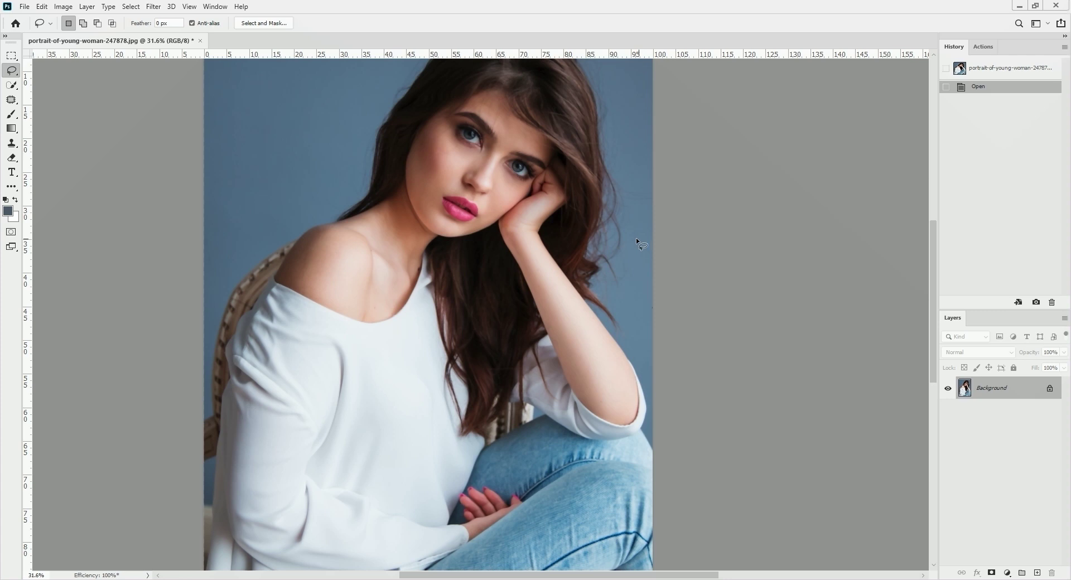
pyautogui.press('space')
pyautogui.moveTo(598, 223); pyautogui.dragTo(684, 286)
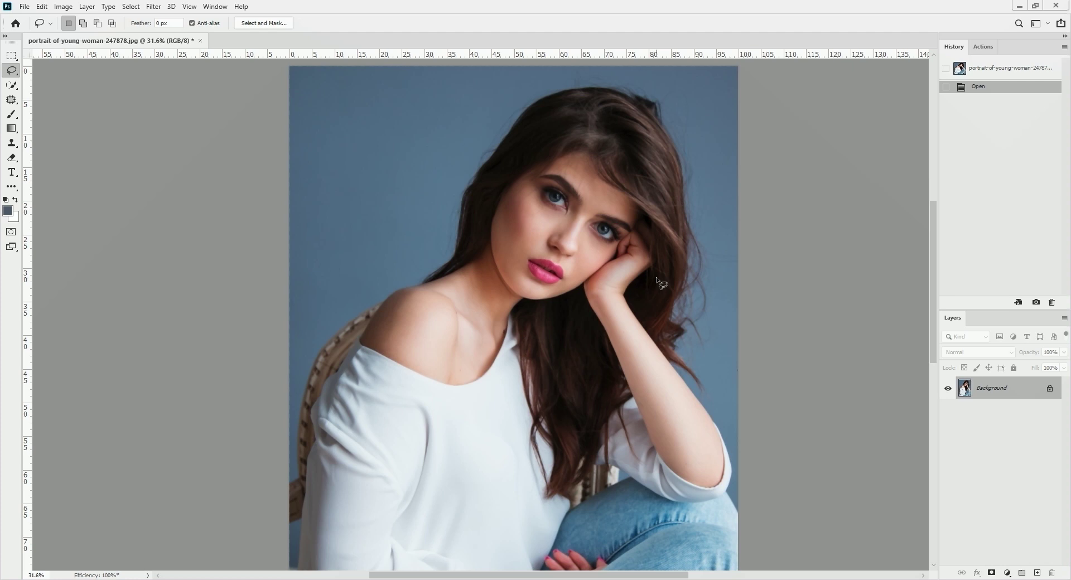
pyautogui.scroll(3, 659, 282)
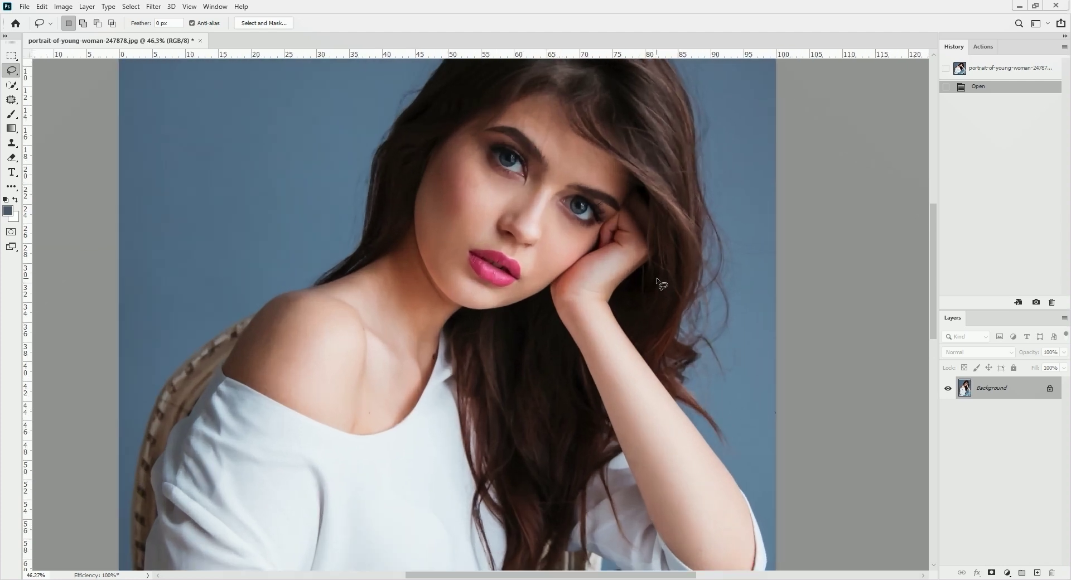
pyautogui.press('space')
pyautogui.moveTo(538, 262); pyautogui.dragTo(608, 299)
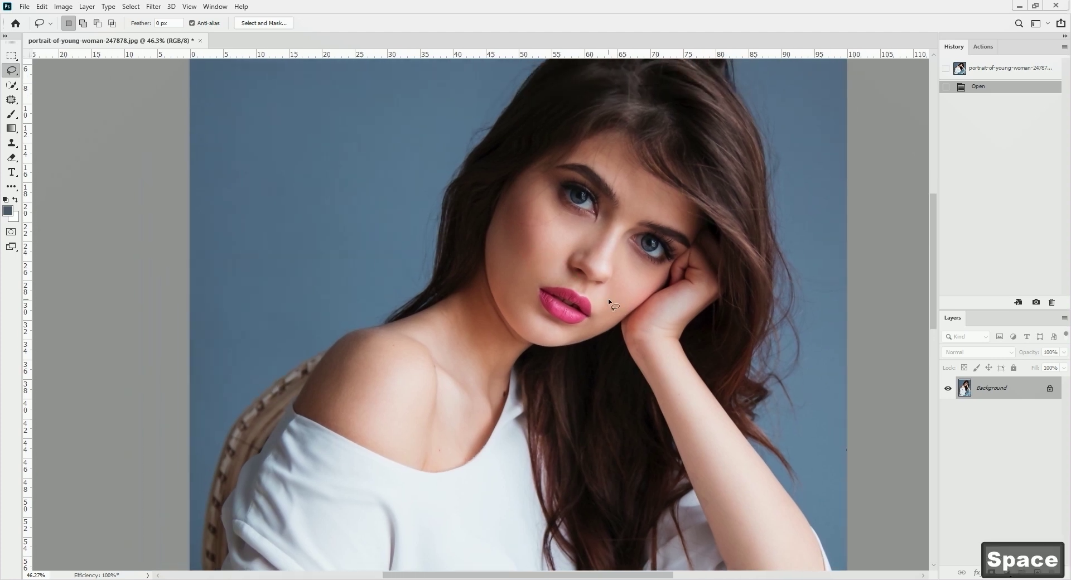
pyautogui.scroll(-3, 608, 299)
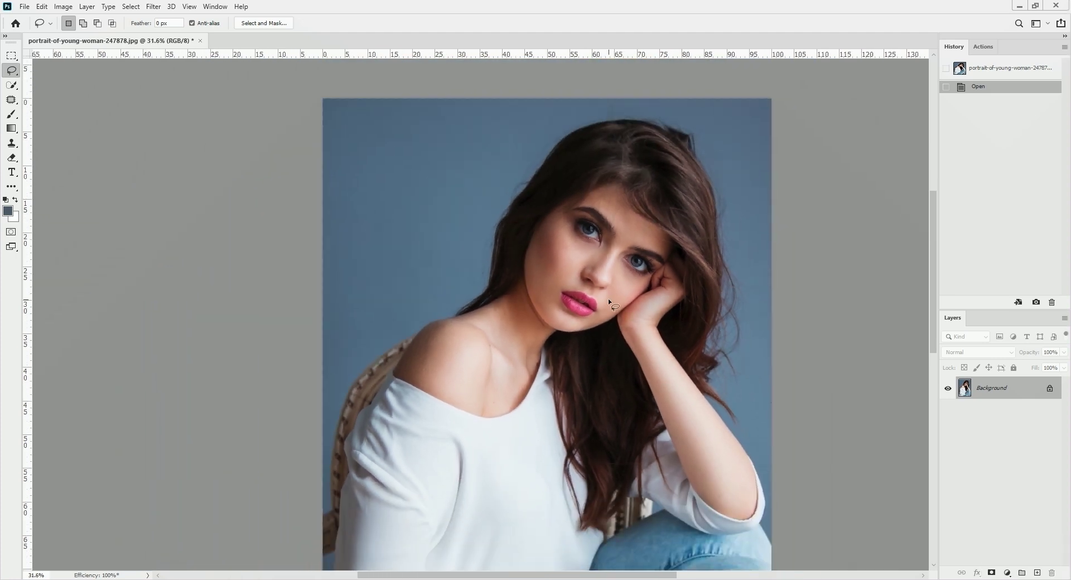
pyautogui.press('space')
pyautogui.moveTo(608, 299); pyautogui.dragTo(588, 275)
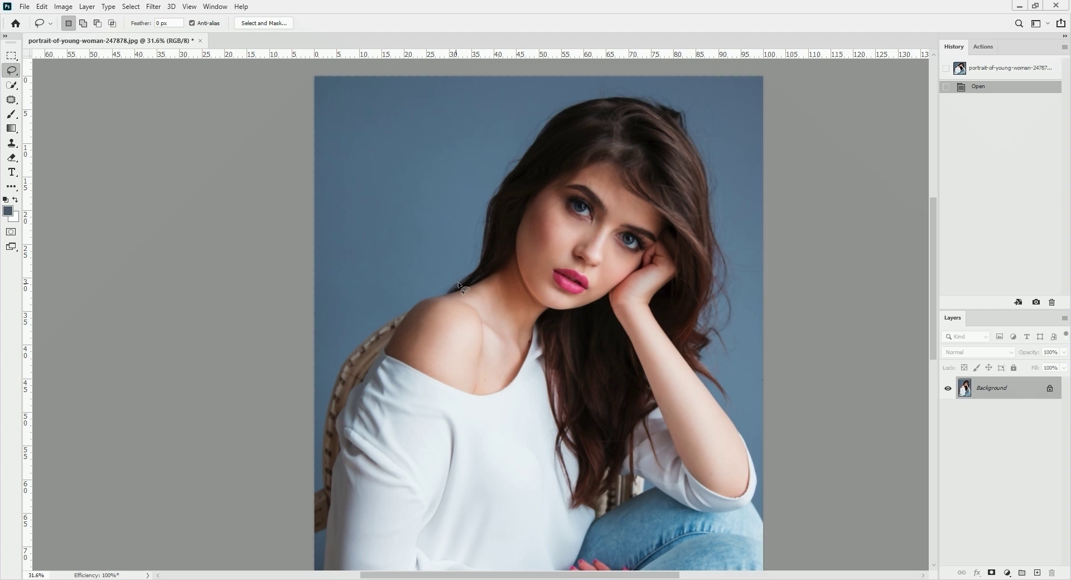
pyautogui.hotkey('ctrl', '0')
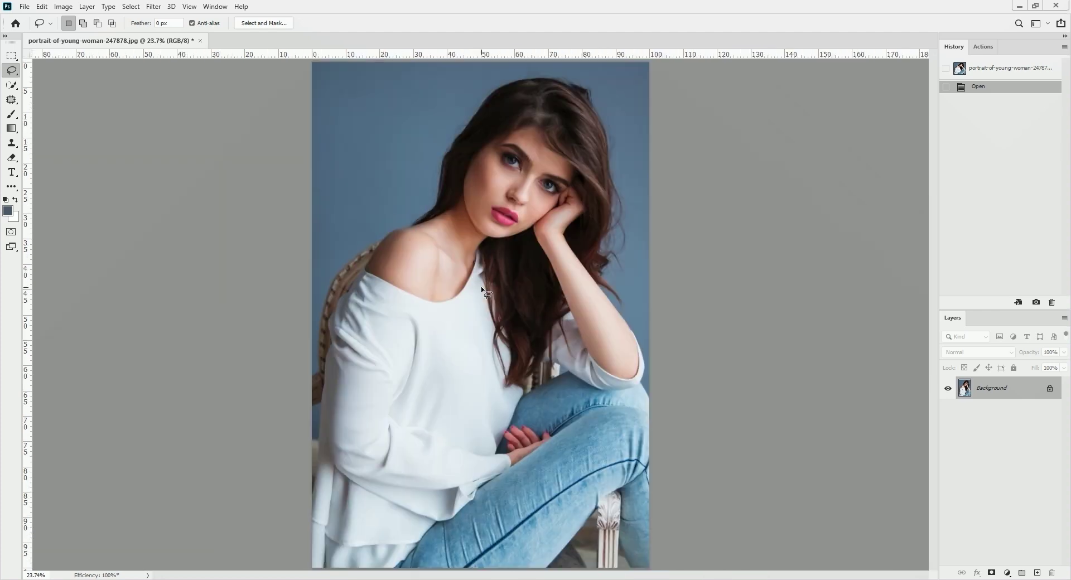
pyautogui.scroll(9, 480, 287)
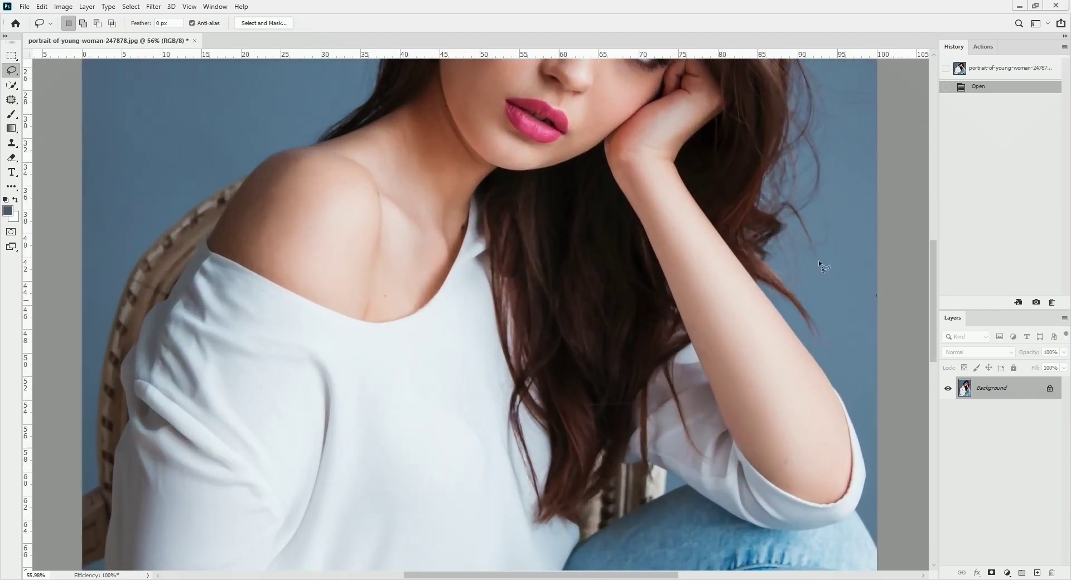
pyautogui.press('space')
pyautogui.moveTo(795, 204); pyautogui.dragTo(731, 400)
pyautogui.moveTo(538, 221); pyautogui.dragTo(602, 275)
pyautogui.scroll(-3, 602, 275)
pyautogui.scroll(-2, 602, 275)
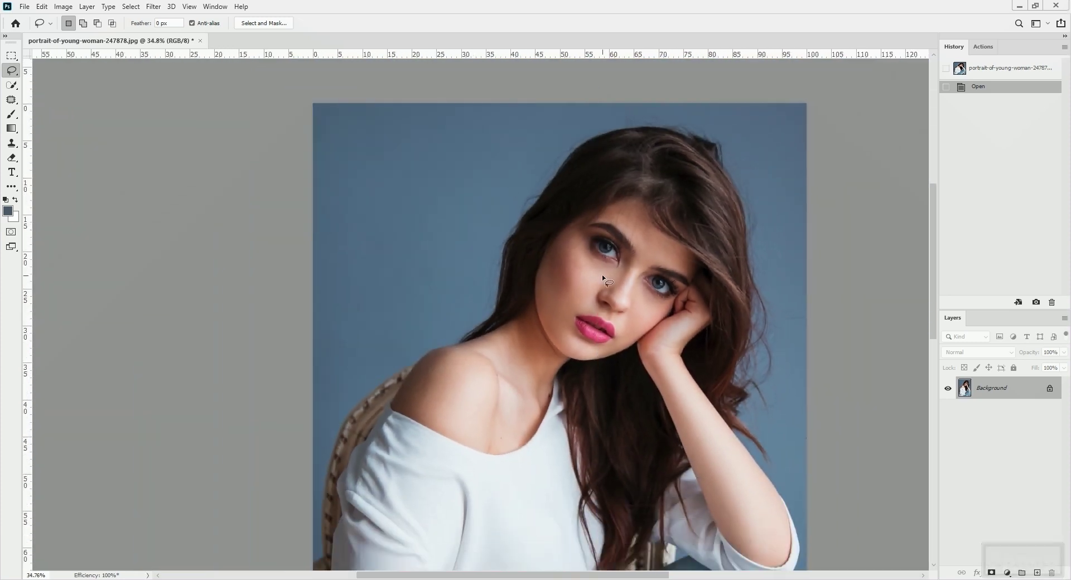
# Step: Duplicate the Background layer
pyautogui.hotkey('ctrl', 'j')
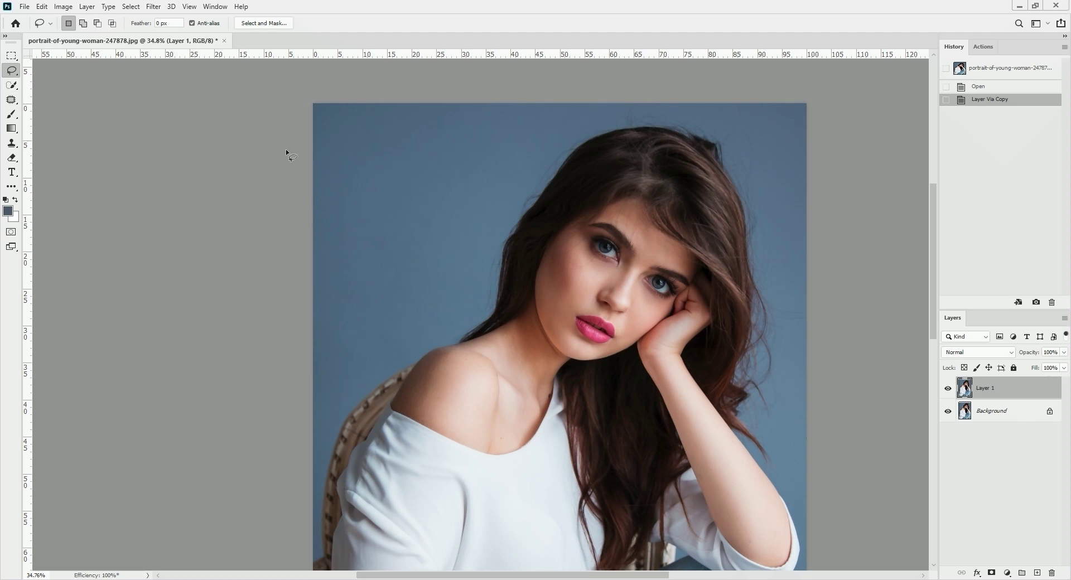
pyautogui.press('space')
pyautogui.moveTo(433, 268); pyautogui.dragTo(386, 189)
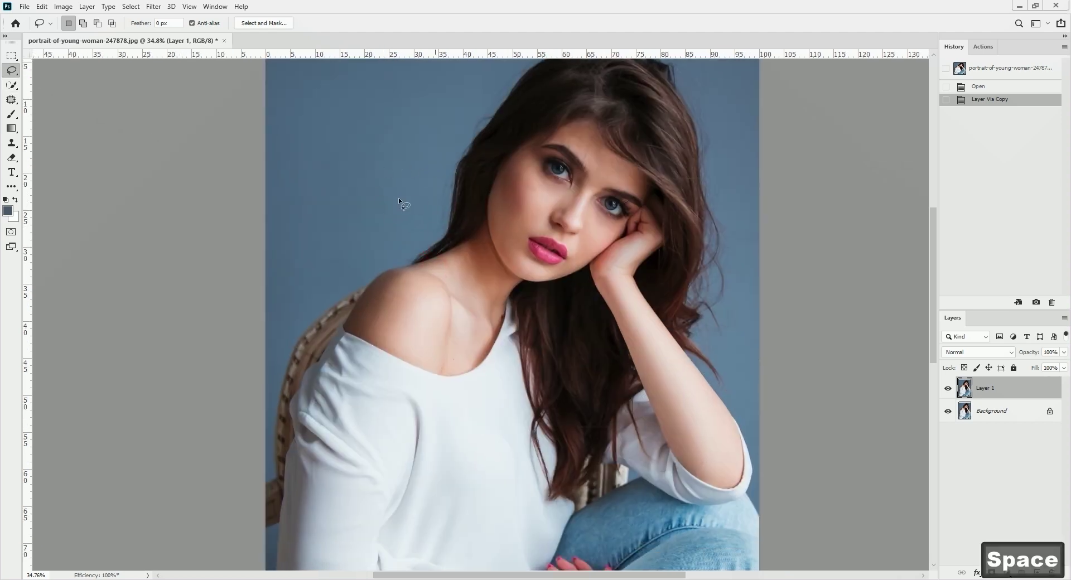
# Step: Start a Hue/Saturation adjustment on the duplicate layer and target its Blues range by sampling the backdrop beside the hair
pyautogui.hotkey('ctrl', 'u')
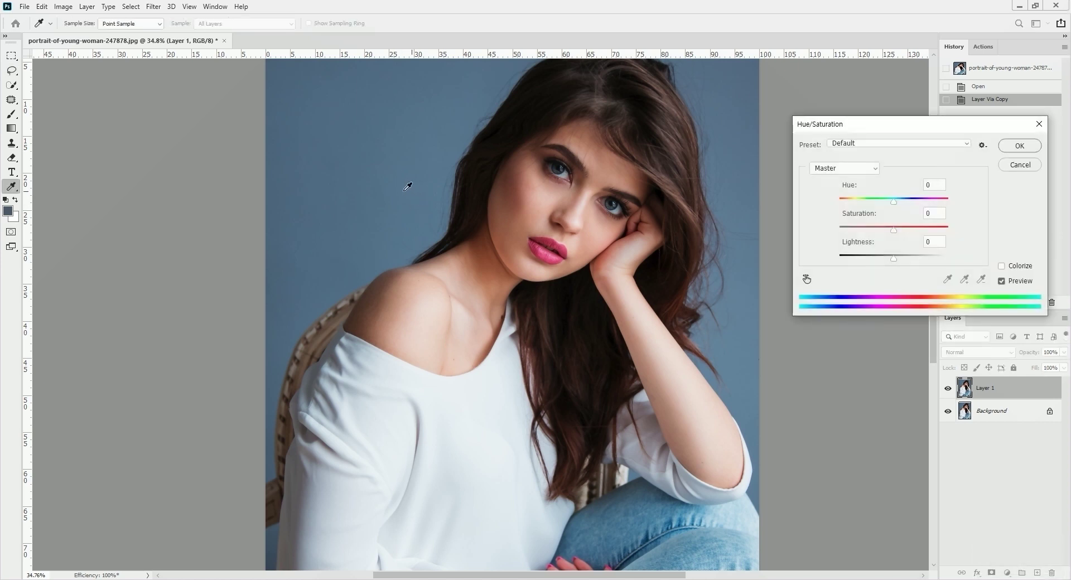
pyautogui.click(858, 171)
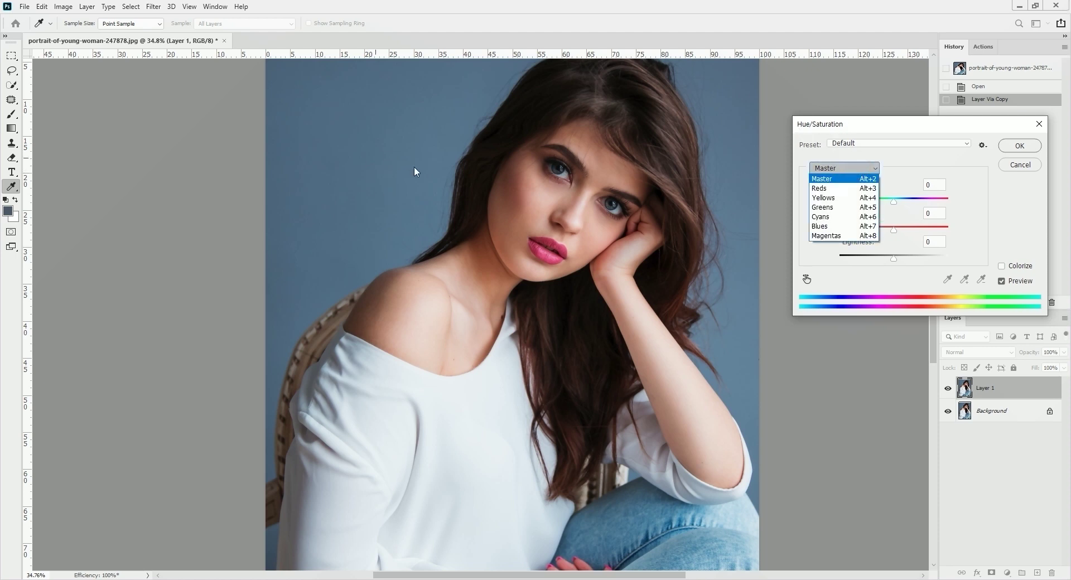
pyautogui.click(827, 190)
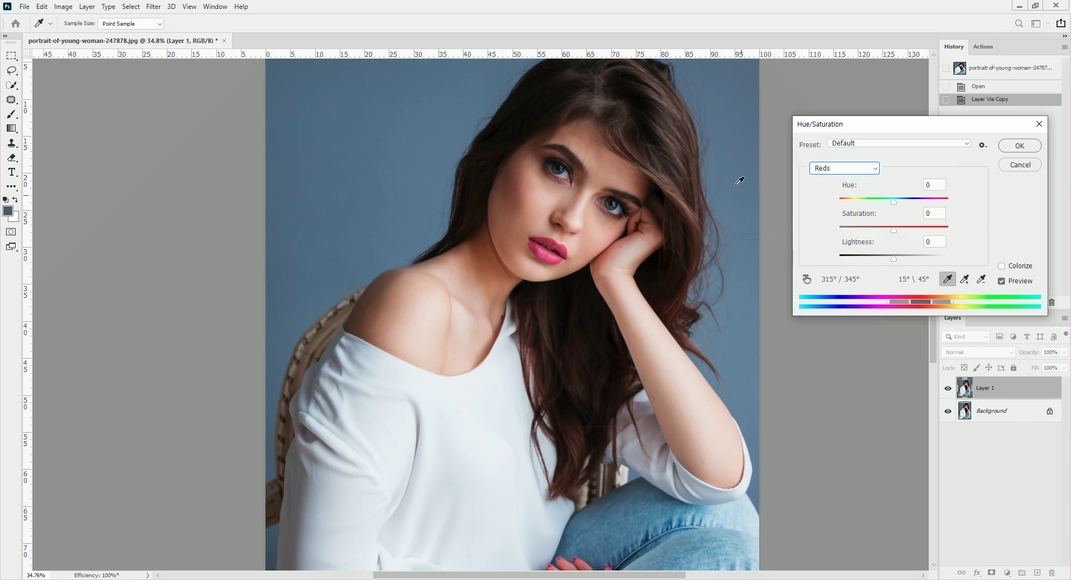
pyautogui.click(743, 169)
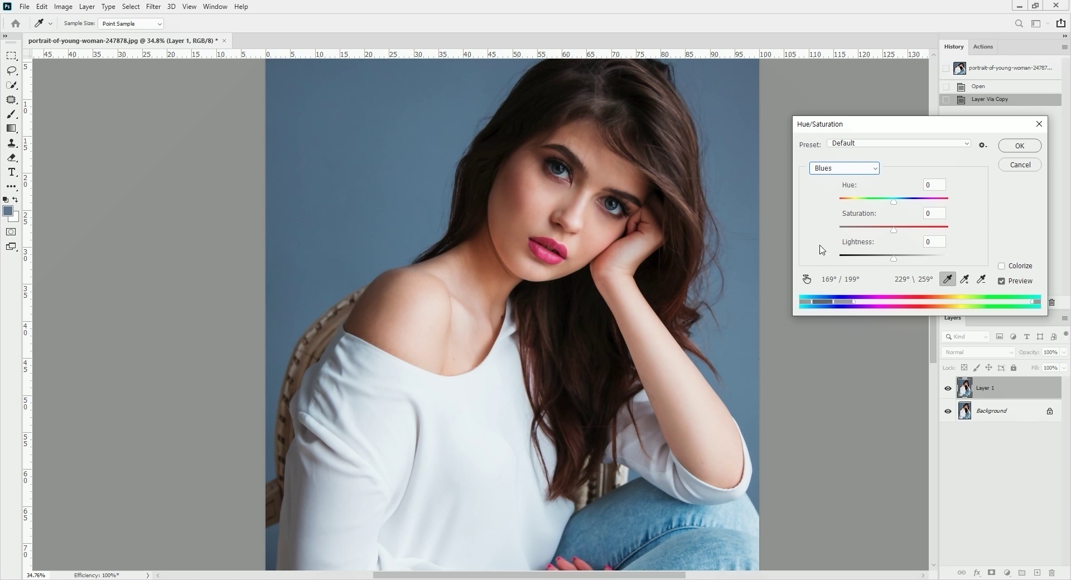
# Step: Set the Blues hue to +17, compare it with the original using the preview, and apply the adjustment
pyautogui.moveTo(895, 203); pyautogui.dragTo(904, 201)
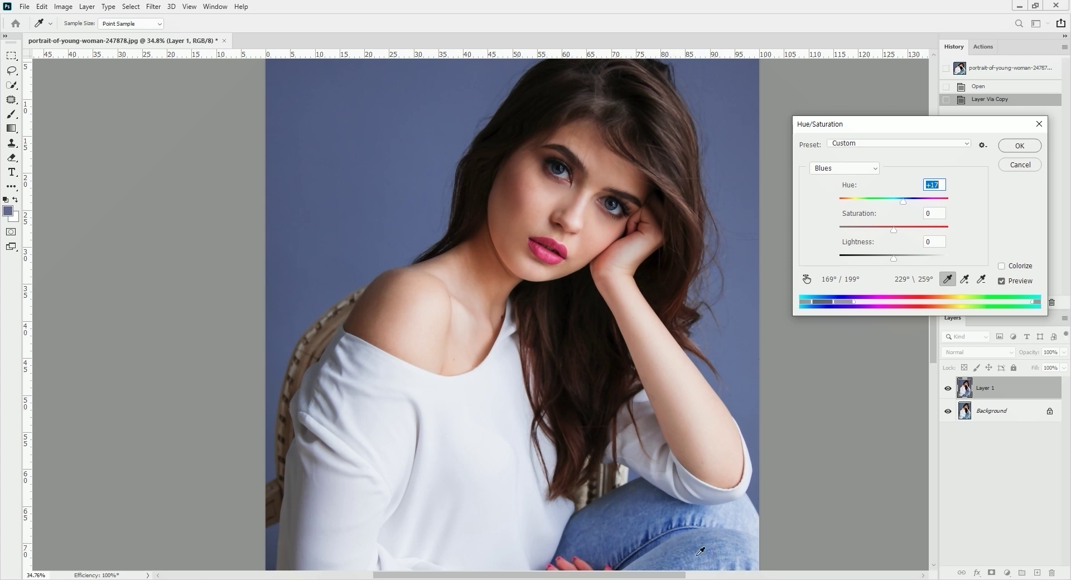
pyautogui.click(1002, 282)
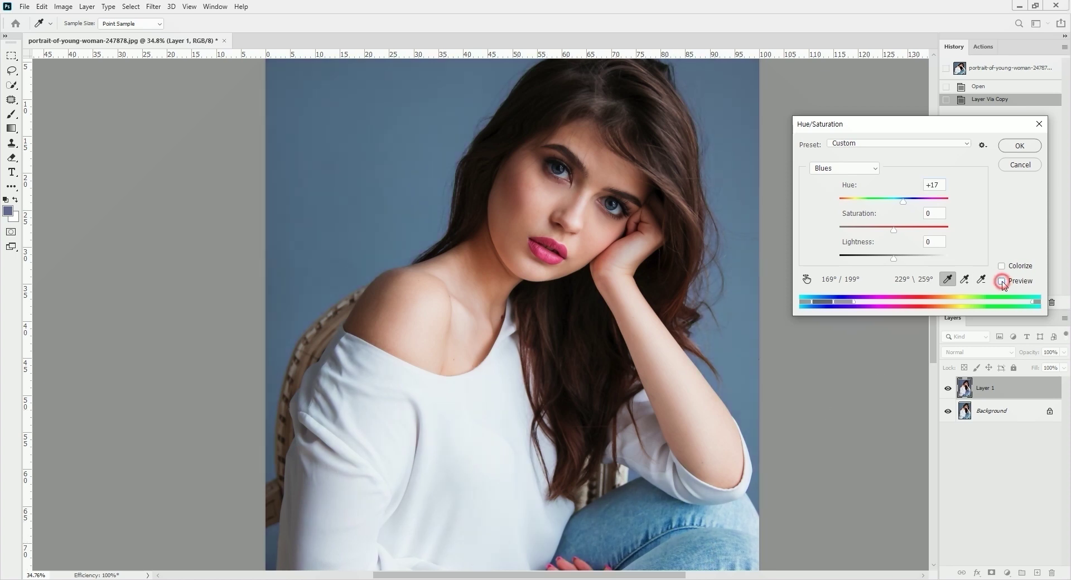
pyautogui.click(1002, 281)
pyautogui.click(1002, 281)
pyautogui.click(1002, 281)
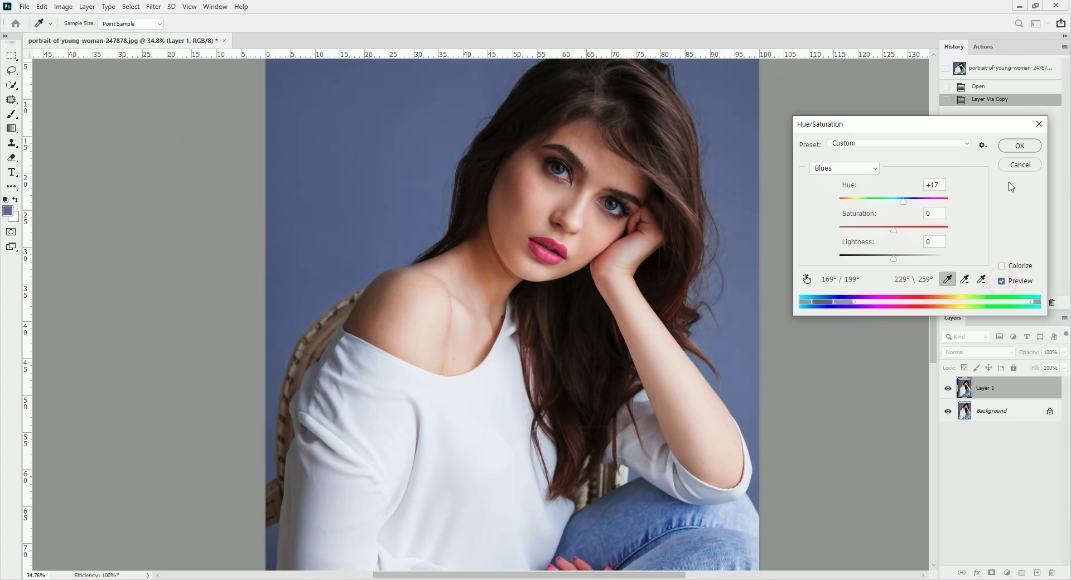
pyautogui.click(1019, 146)
# Step: Paint the original colours back over the sweater and upper jeans with an enlarged History Brush sourced from the opening snapshot
pyautogui.press('space')
pyautogui.moveTo(567, 392); pyautogui.dragTo(619, 216)
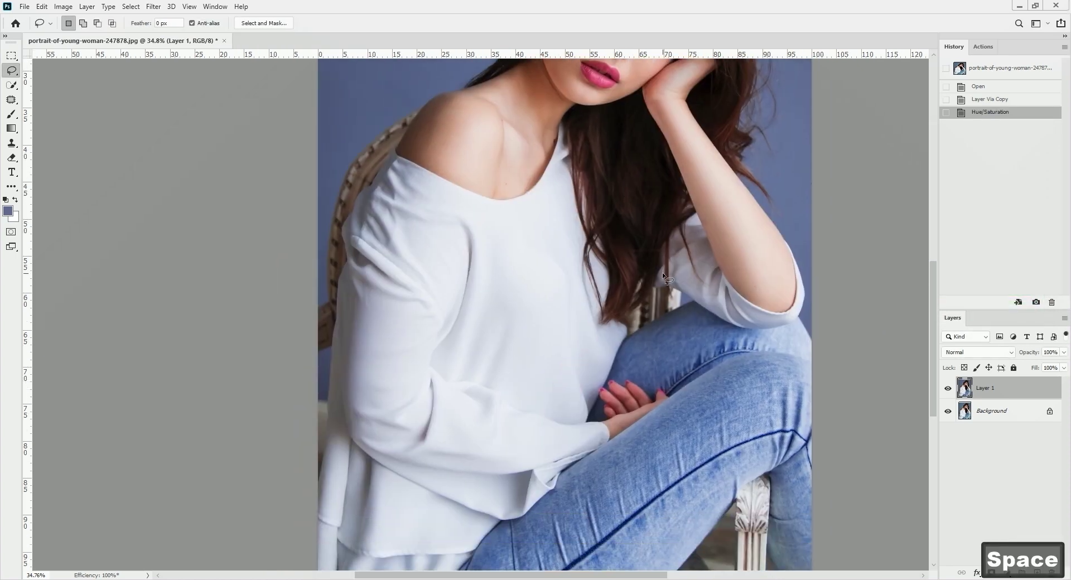
pyautogui.press('y')
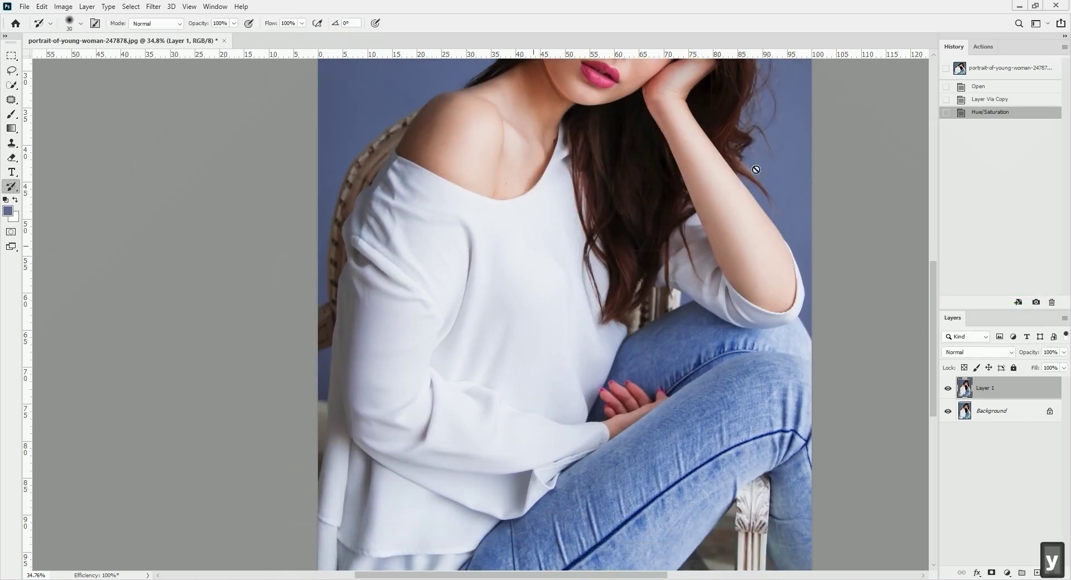
pyautogui.click(946, 69)
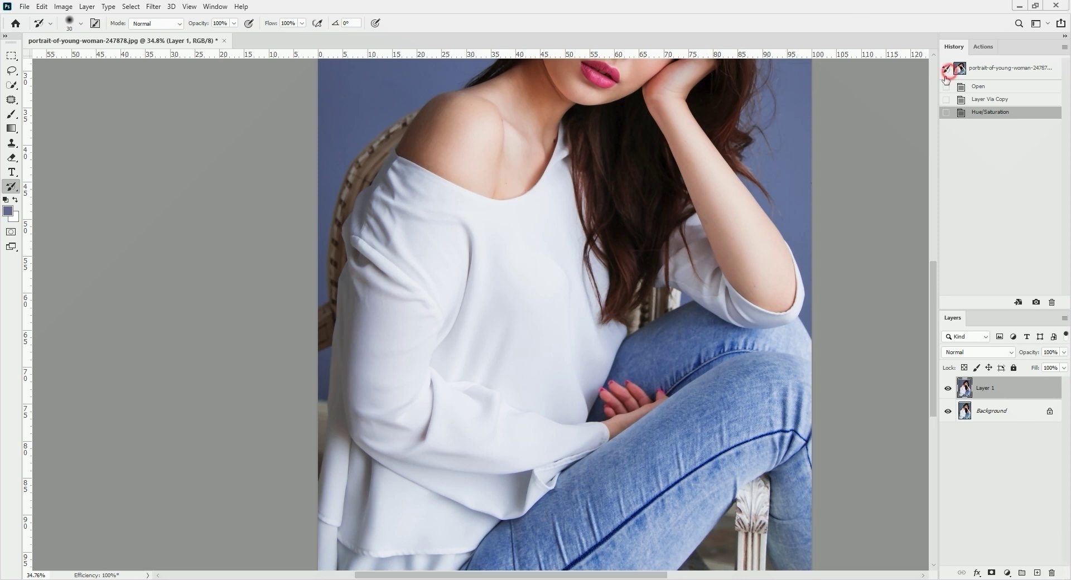
pyautogui.press(']')
pyautogui.press(']')
pyautogui.press(']')
pyautogui.press(']')
pyautogui.press(']')
pyautogui.press(']')
pyautogui.press(']')
pyautogui.press(']')
pyautogui.press(']')
pyautogui.press(']')
pyautogui.press(']')
pyautogui.press(']')
pyautogui.press(']')
pyautogui.press(']')
pyautogui.press(']')
pyautogui.press(']')
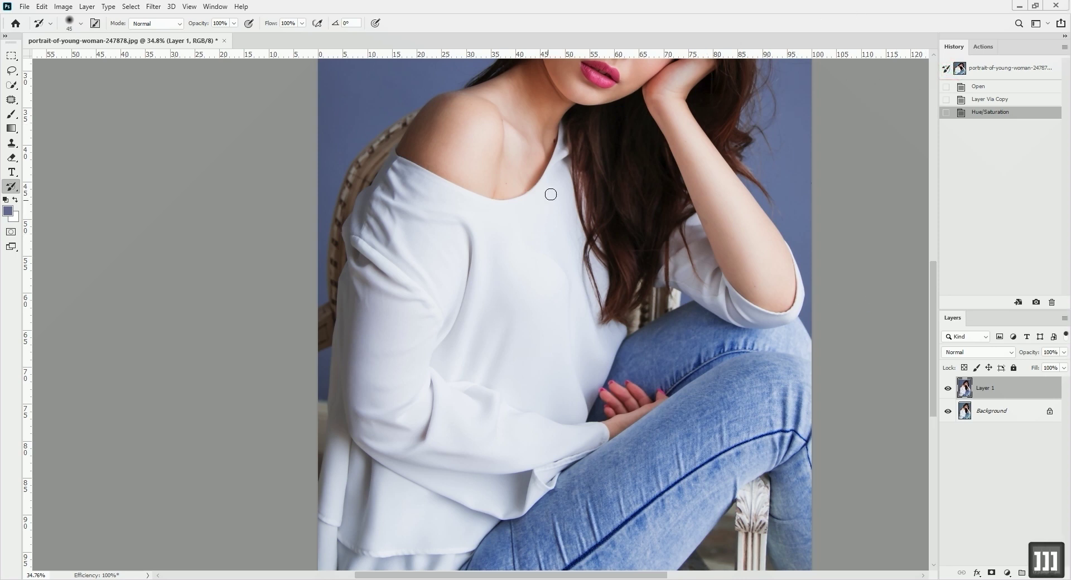
pyautogui.moveTo(580, 438)
pyautogui.mouseDown()
pyautogui.moveTo(745, 353)
pyautogui.moveTo(775, 398)
pyautogui.moveTo(779, 538)
pyautogui.moveTo(708, 322)
pyautogui.moveTo(607, 384)
pyautogui.mouseUp()
pyautogui.moveTo(474, 201)
pyautogui.mouseDown()
pyautogui.moveTo(428, 190)
pyautogui.moveTo(394, 241)
pyautogui.moveTo(370, 519)
pyautogui.mouseUp()
# Step: Restore the original colours on the lower jeans and the rest of the sweater with the History Brush at size 800
pyautogui.press('space')
pyautogui.moveTo(420, 426); pyautogui.dragTo(480, 276)
pyautogui.press(']')
pyautogui.press(']')
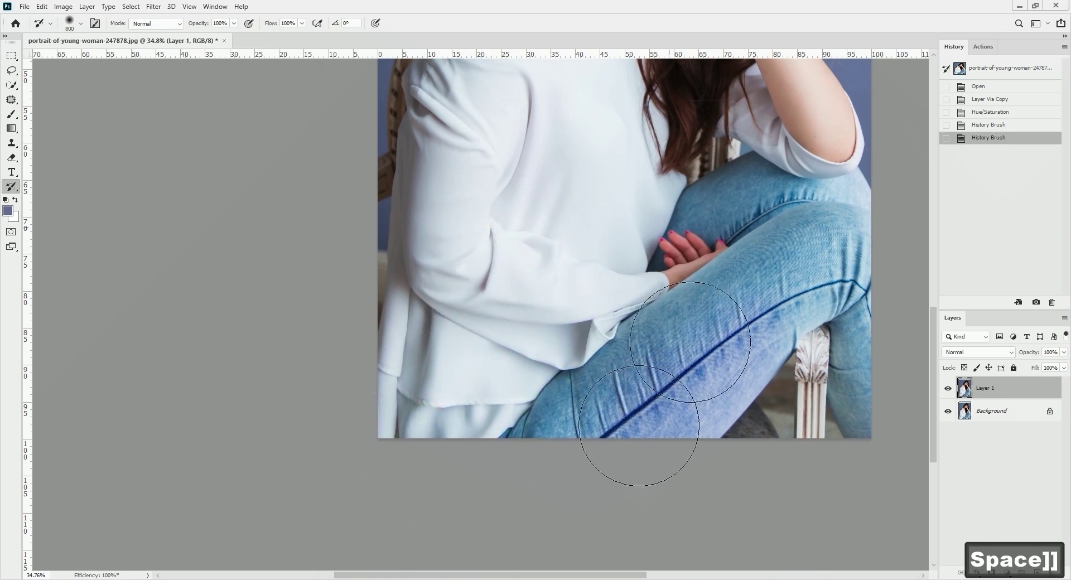
pyautogui.moveTo(723, 229)
pyautogui.mouseDown()
pyautogui.moveTo(502, 311)
pyautogui.moveTo(519, 215)
pyautogui.moveTo(530, 208)
pyautogui.mouseUp()
pyautogui.press('space')
pyautogui.moveTo(550, 203); pyautogui.dragTo(525, 392)
pyautogui.moveTo(469, 397)
pyautogui.mouseDown()
pyautogui.moveTo(468, 288)
pyautogui.moveTo(526, 228)
pyautogui.moveTo(625, 235)
pyautogui.moveTo(653, 318)
pyautogui.mouseUp()
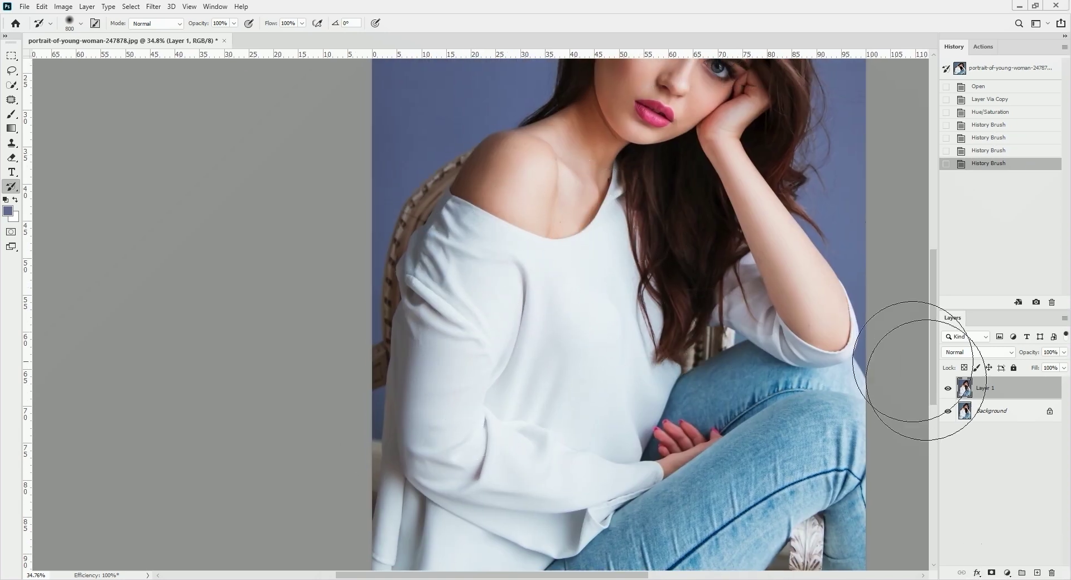
# Step: Toggle Layer 1's visibility to compare the edited image with the original photo
pyautogui.click(947, 389)
pyautogui.click(947, 390)
pyautogui.click(948, 390)
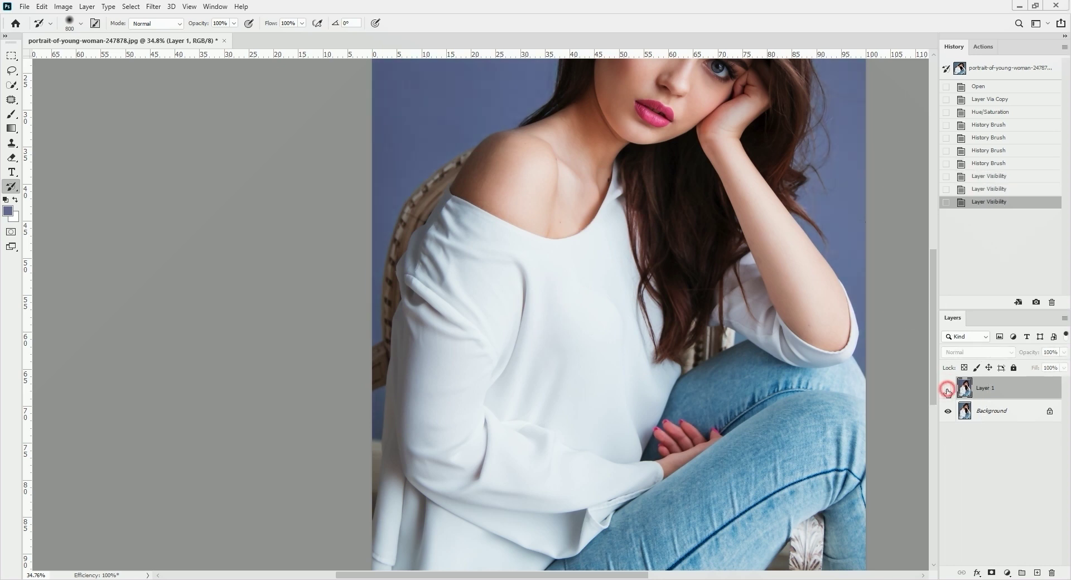
pyautogui.click(948, 390)
pyautogui.click(947, 391)
pyautogui.click(946, 392)
# Step: Restore the original colour near the knee and the gap between hair and sleeve with the History Brush at size 300
pyautogui.press('[')
pyautogui.press('[')
pyautogui.press('[')
pyautogui.press('[')
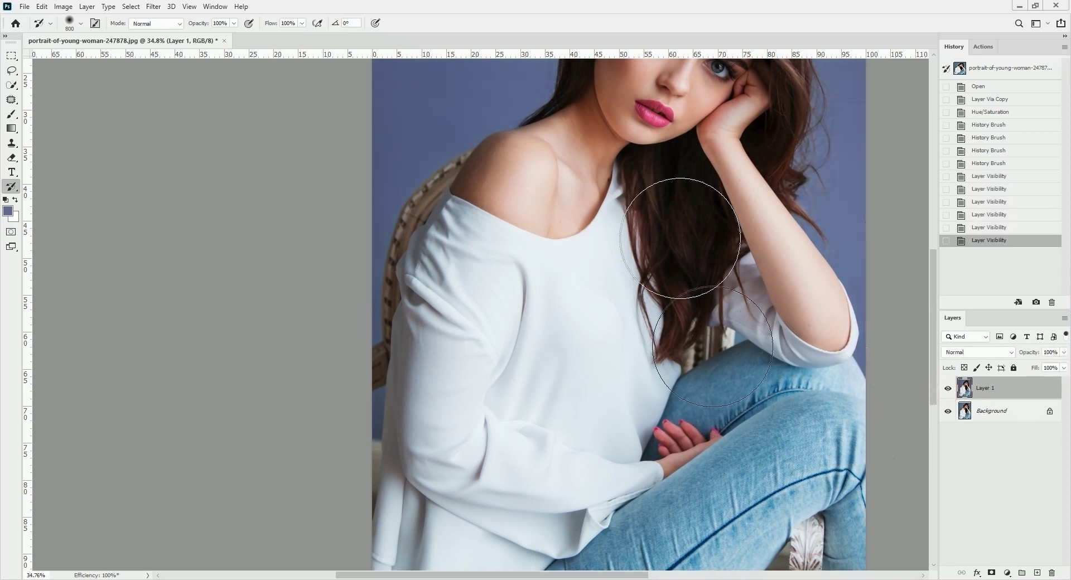
pyautogui.press('[')
pyautogui.moveTo(826, 395)
pyautogui.mouseDown()
pyautogui.moveTo(845, 417)
pyautogui.moveTo(845, 442)
pyautogui.mouseUp()
pyautogui.hotkey('ctrl', 'space')
pyautogui.moveTo(737, 355); pyautogui.dragTo(810, 322)
pyautogui.moveTo(751, 266)
pyautogui.mouseDown()
pyautogui.moveTo(763, 321)
pyautogui.moveTo(745, 270)
pyautogui.mouseUp()
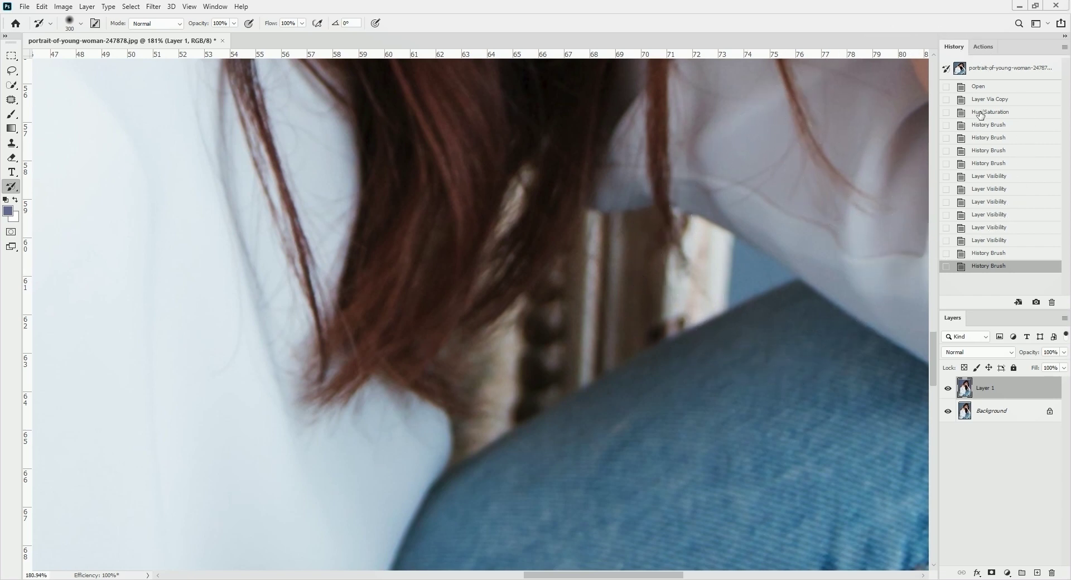
# Step: Repaint the small backdrop patch between the chair and sleeve from the Hue/Saturation history state, using a smaller History Brush
pyautogui.click(946, 112)
pyautogui.press('[')
pyautogui.press('[')
pyautogui.press('[')
pyautogui.press('[')
pyautogui.press('[')
pyautogui.press('[')
pyautogui.press('[')
pyautogui.press('[')
pyautogui.press('[')
pyautogui.press('[')
pyautogui.press('[')
pyautogui.press('[')
pyautogui.press('[')
pyautogui.press('[')
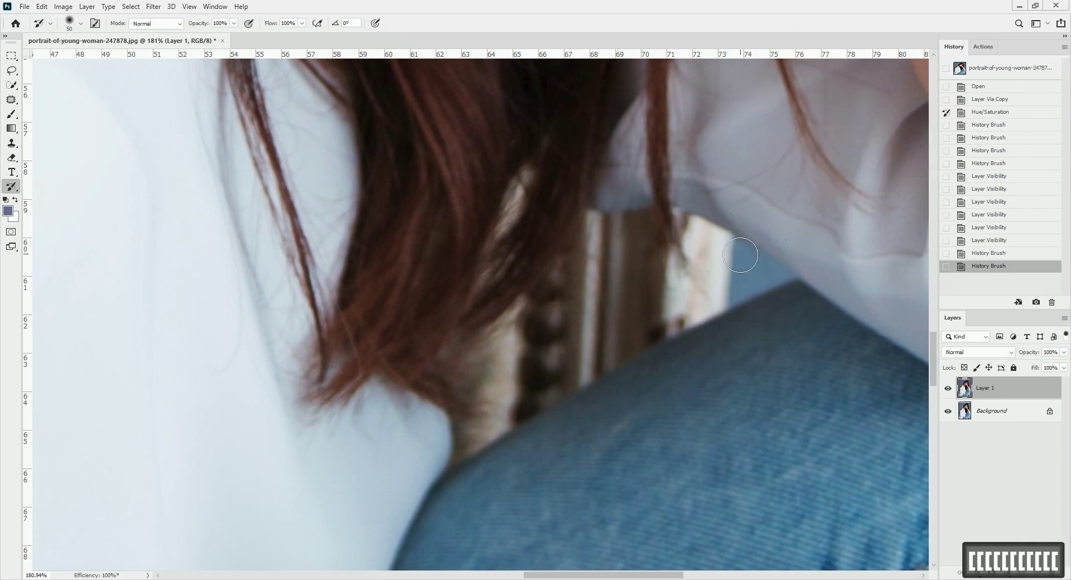
pyautogui.moveTo(761, 266)
pyautogui.mouseDown()
pyautogui.moveTo(782, 276)
pyautogui.moveTo(745, 286)
pyautogui.moveTo(748, 269)
pyautogui.moveTo(757, 272)
pyautogui.moveTo(701, 267)
pyautogui.moveTo(654, 238)
pyautogui.moveTo(638, 336)
pyautogui.mouseUp()
# Step: Inspect the loose hair strands beside the hand against the recoloured backdrop at high magnification
pyautogui.hotkey('ctrl', 'space')
pyautogui.press('space')
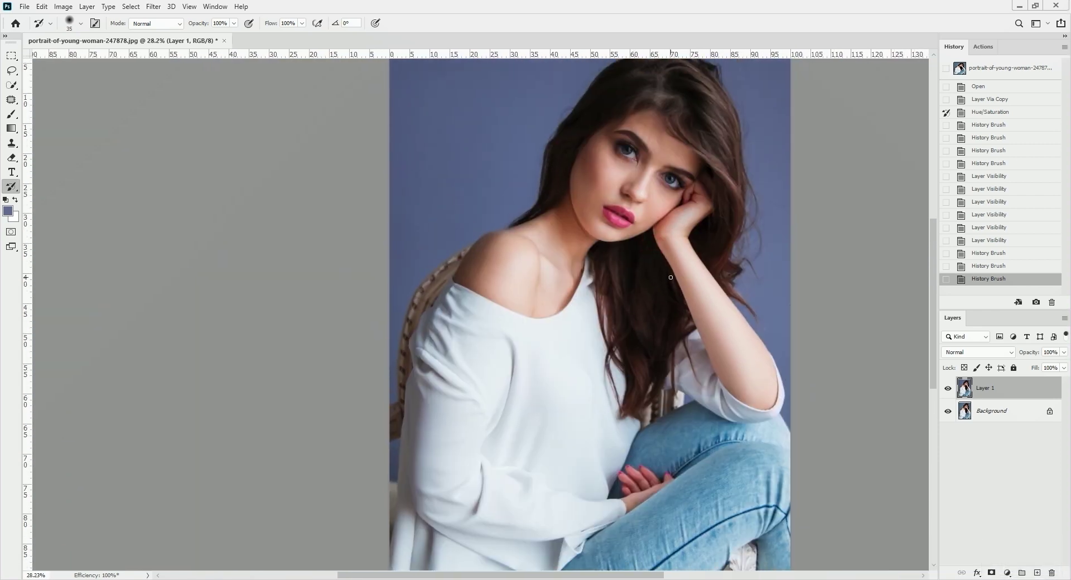
pyautogui.press('l')
pyautogui.press('space')
pyautogui.moveTo(702, 267); pyautogui.dragTo(624, 294)
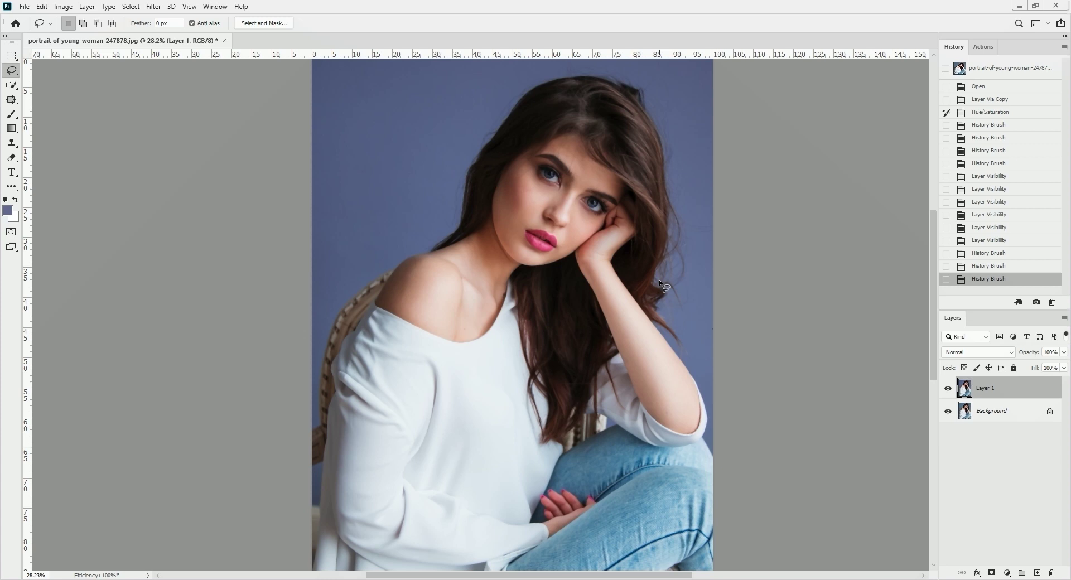
pyautogui.scroll(10, 665, 271)
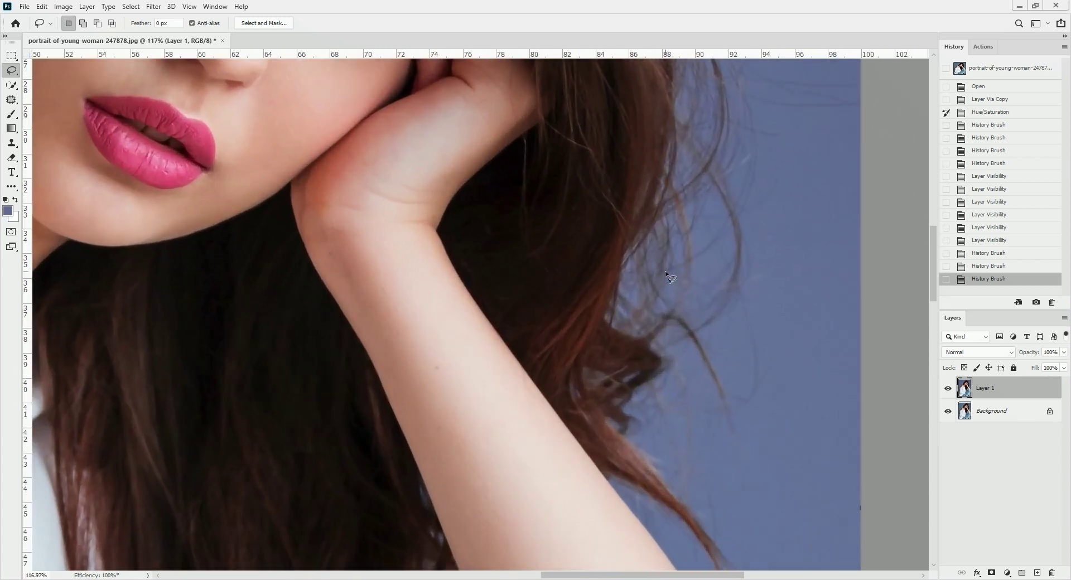
pyautogui.moveTo(741, 114); pyautogui.dragTo(701, 205)
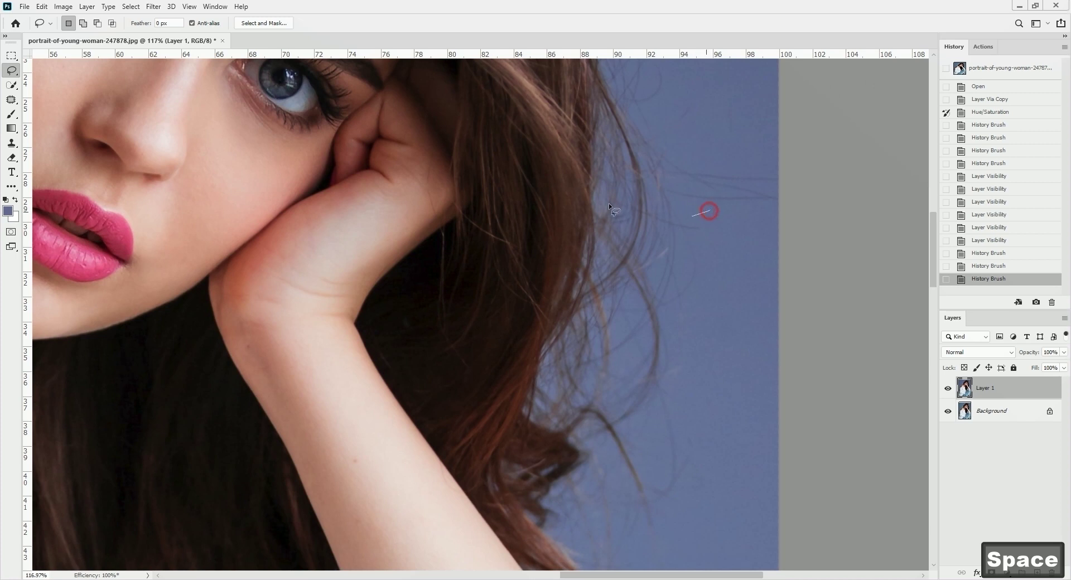
pyautogui.moveTo(609, 207)
pyautogui.mouseDown()
pyautogui.moveTo(666, 110)
pyautogui.moveTo(713, 233)
pyautogui.moveTo(614, 251)
pyautogui.moveTo(638, 150)
pyautogui.mouseUp()
pyautogui.click(680, 302)
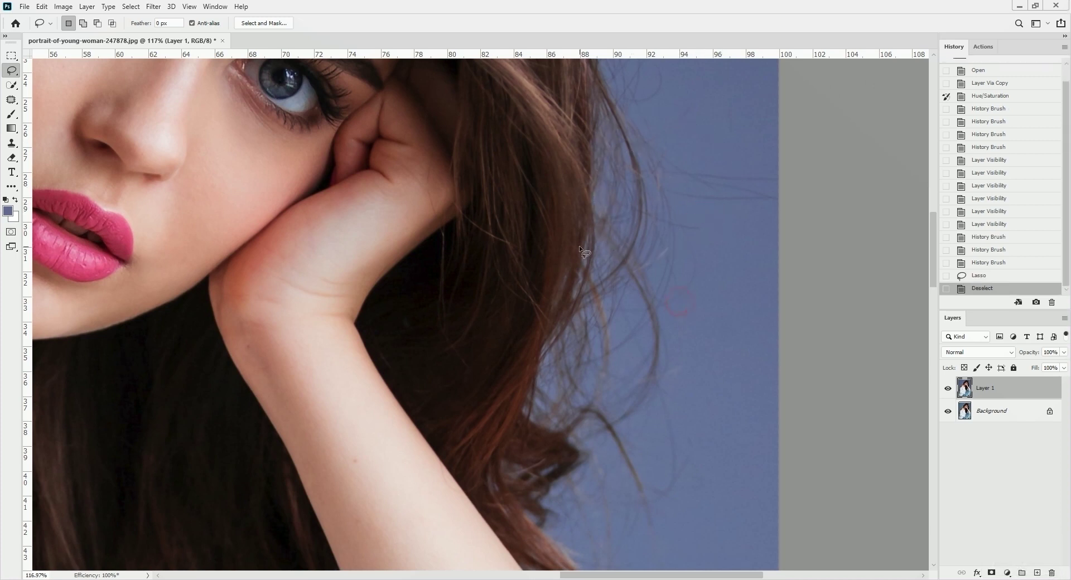
# Step: Delete the recoloured duplicate layer, Layer 1
pyautogui.scroll(-10, 632, 325)
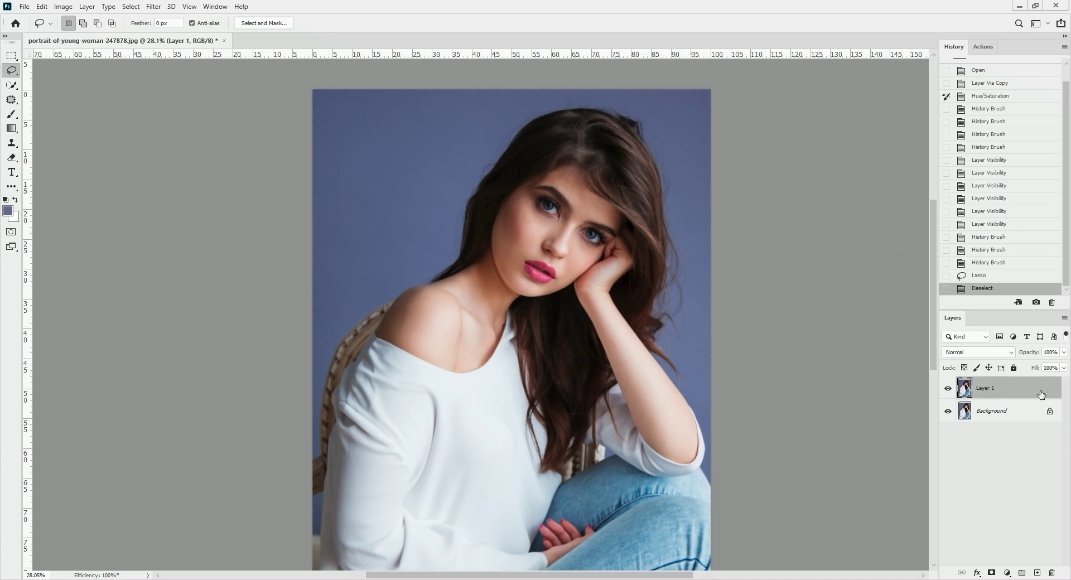
pyautogui.moveTo(1043, 389); pyautogui.dragTo(1051, 573)
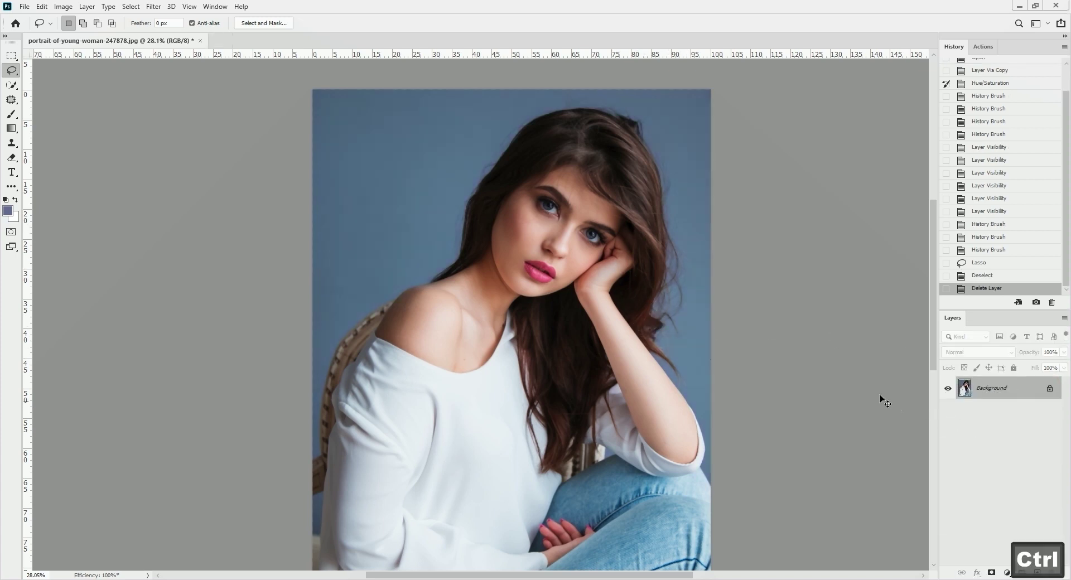
# Step: Duplicate the Background layer
pyautogui.hotkey('ctrl', 'j')
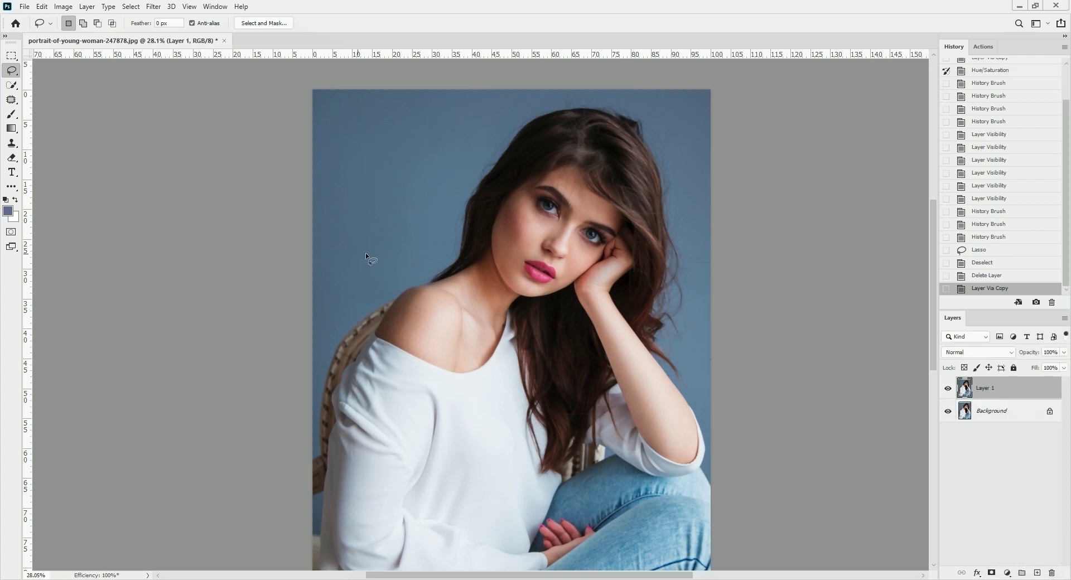
# Step: Examine the fine loose strands along the outer hair edge above the bare shoulder, loosely lassoing one strand and deselecting it
pyautogui.scroll(8, 437, 217)
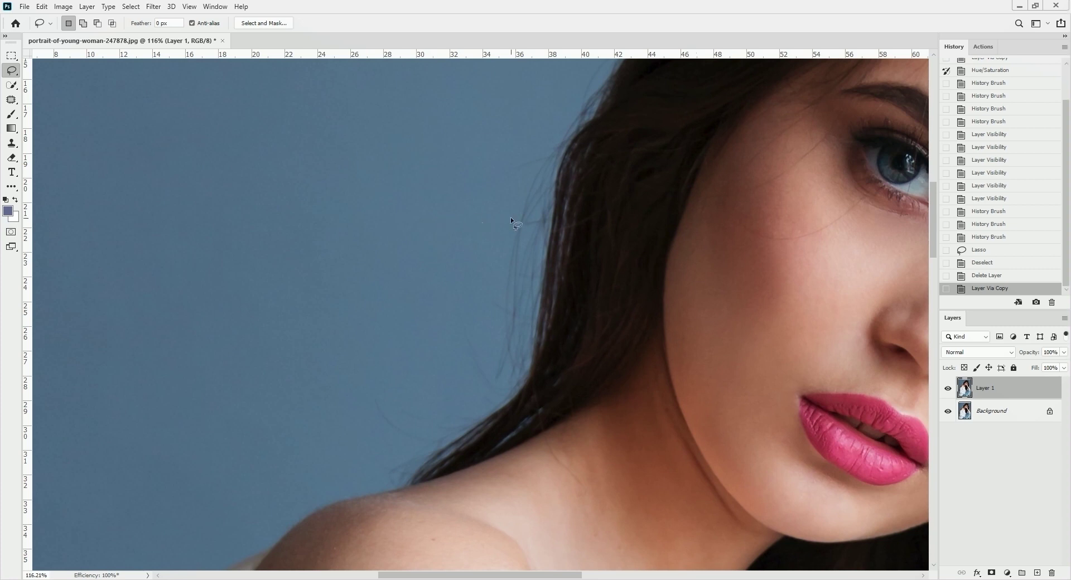
pyautogui.moveTo(509, 246); pyautogui.dragTo(575, 215)
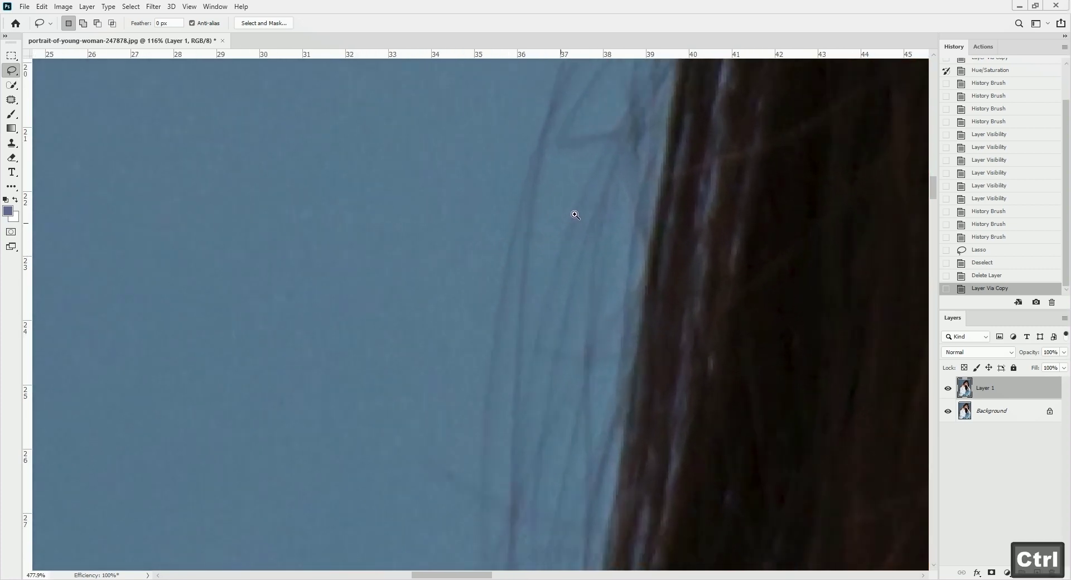
pyautogui.moveTo(522, 316); pyautogui.dragTo(526, 257)
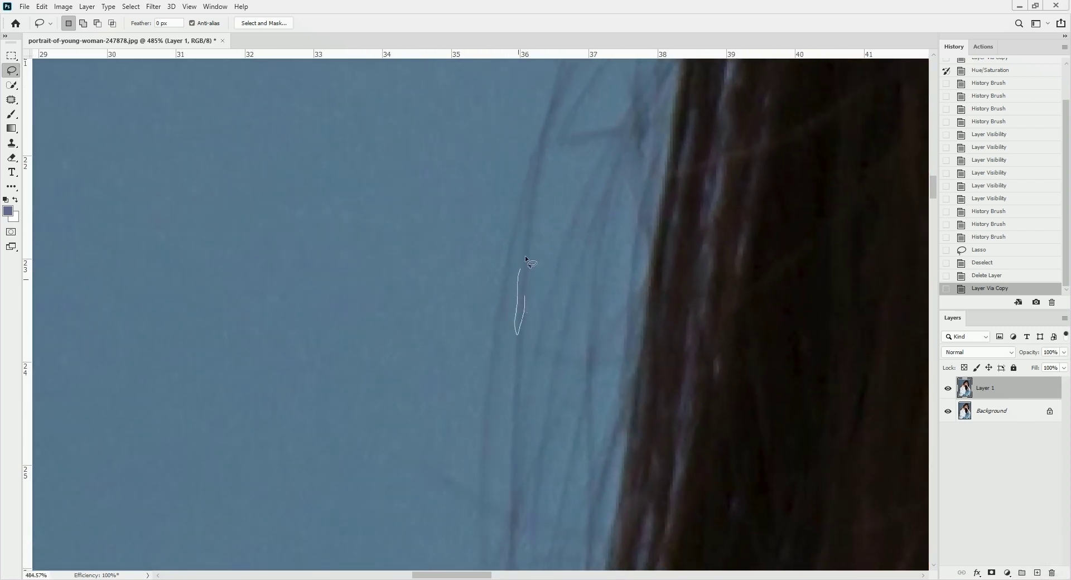
pyautogui.click(550, 286)
pyautogui.moveTo(531, 296)
pyautogui.mouseDown()
pyautogui.moveTo(491, 283)
pyautogui.moveTo(449, 136)
pyautogui.mouseUp()
pyautogui.hotkey('ctrl', 'space')
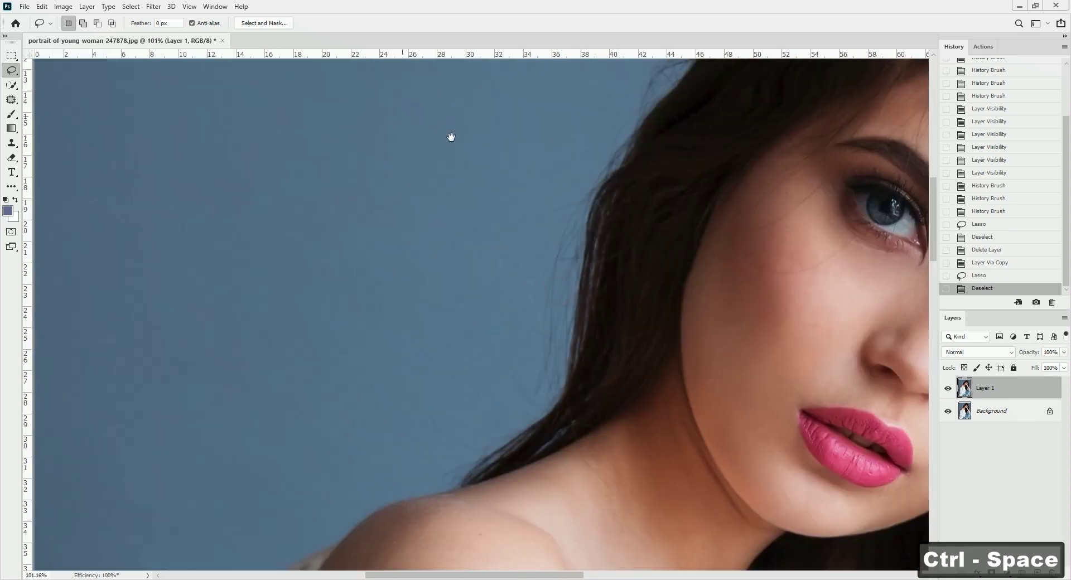
pyautogui.moveTo(581, 306); pyautogui.dragTo(567, 282)
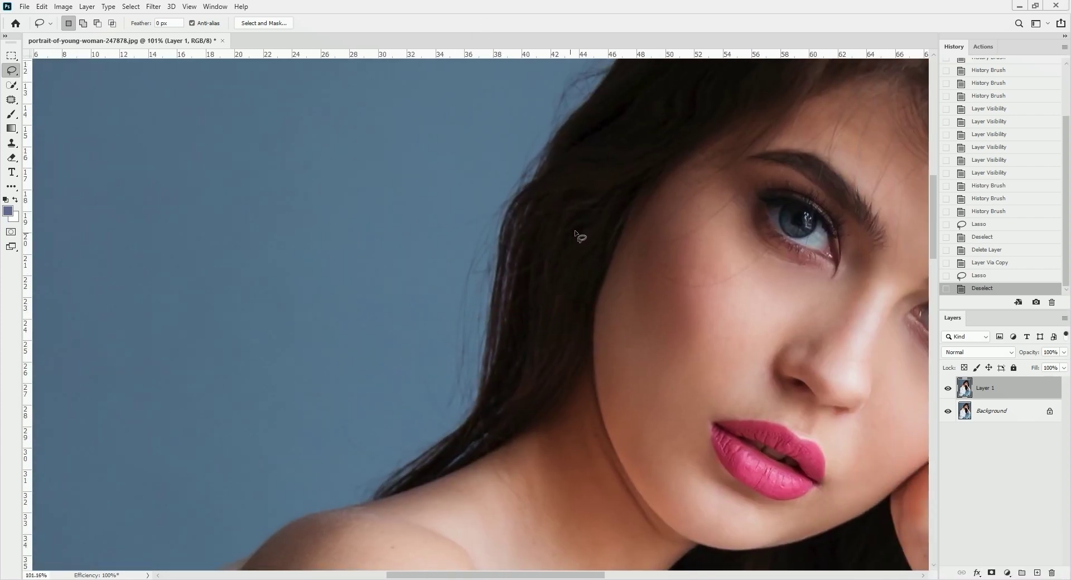
pyautogui.hotkey('ctrl', 'space')
pyautogui.moveTo(577, 233)
pyautogui.mouseDown()
pyautogui.moveTo(554, 229)
pyautogui.moveTo(567, 255)
pyautogui.moveTo(544, 282)
pyautogui.moveTo(543, 307)
pyautogui.moveTo(507, 246)
pyautogui.mouseUp()
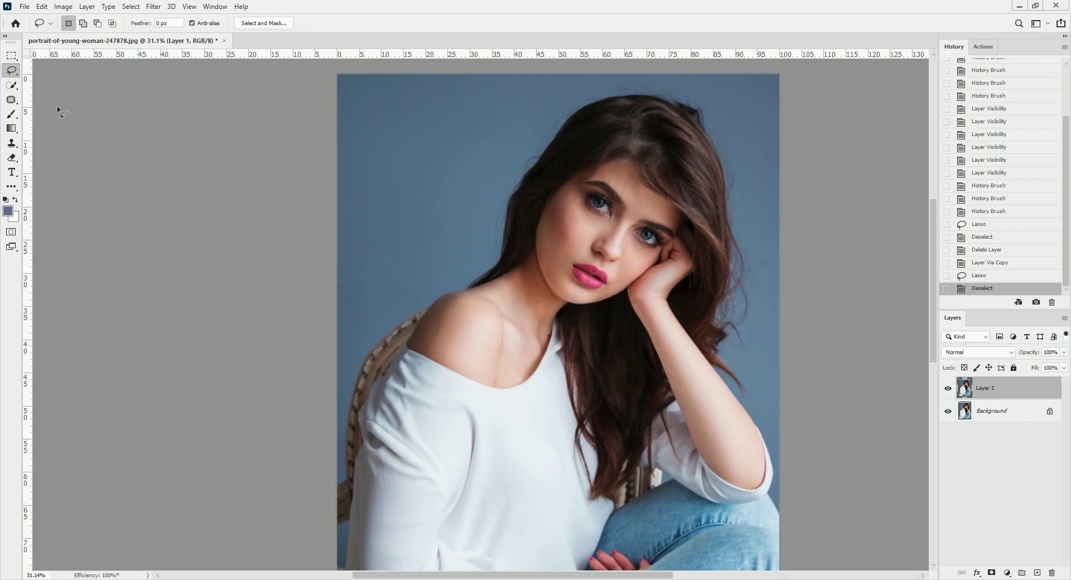
# Step: Select the blue backdrop around the subject with the Quick Selection tool, from the chair over the head to the sleeve
pyautogui.click(12, 85)
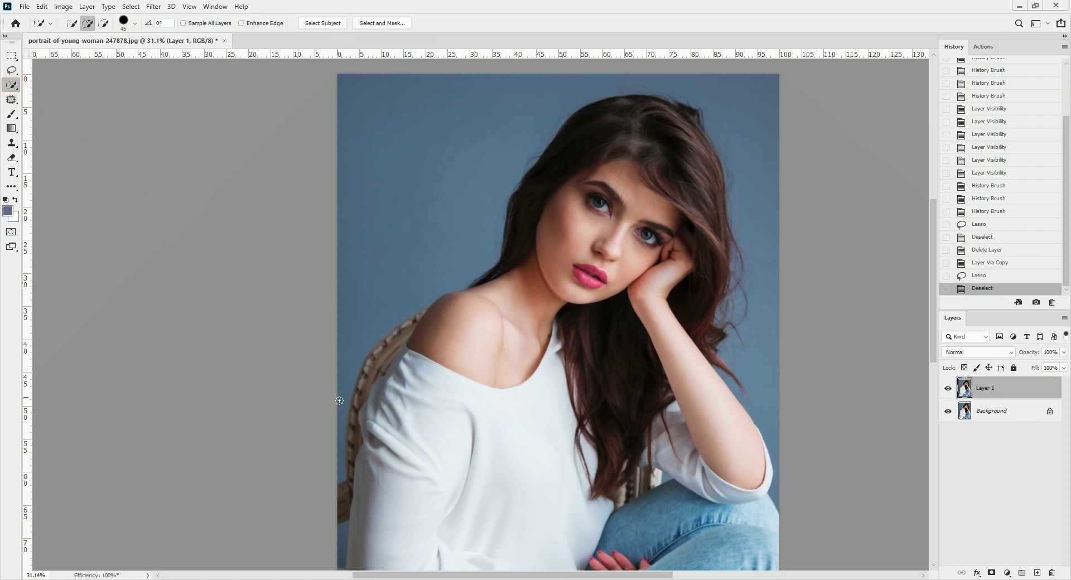
pyautogui.moveTo(353, 334)
pyautogui.mouseDown()
pyautogui.moveTo(445, 167)
pyautogui.moveTo(605, 84)
pyautogui.mouseUp()
pyautogui.moveTo(690, 88); pyautogui.dragTo(697, 87)
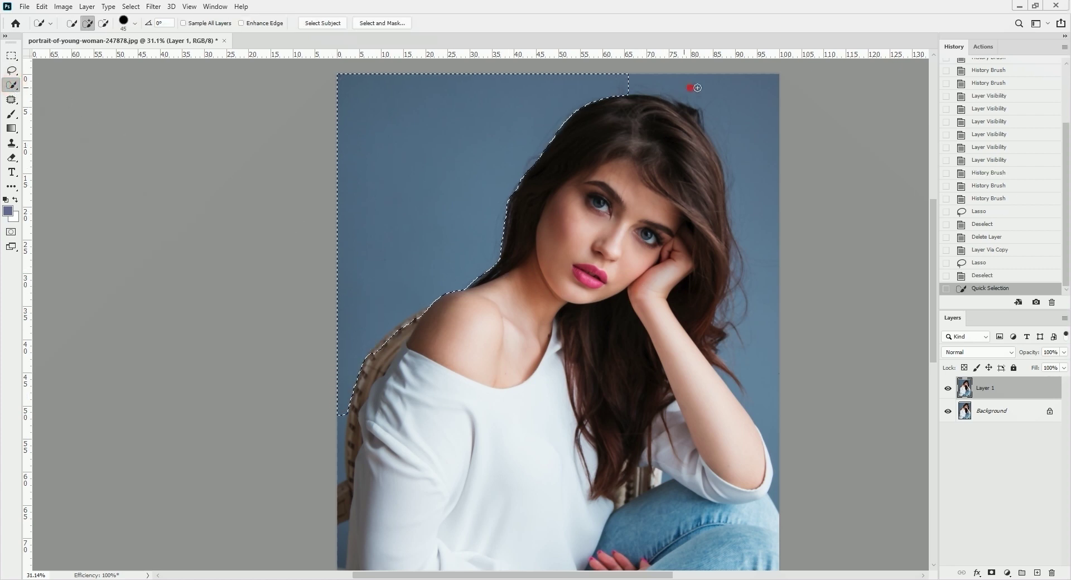
pyautogui.moveTo(746, 141); pyautogui.dragTo(766, 307)
pyautogui.moveTo(765, 371); pyautogui.dragTo(764, 376)
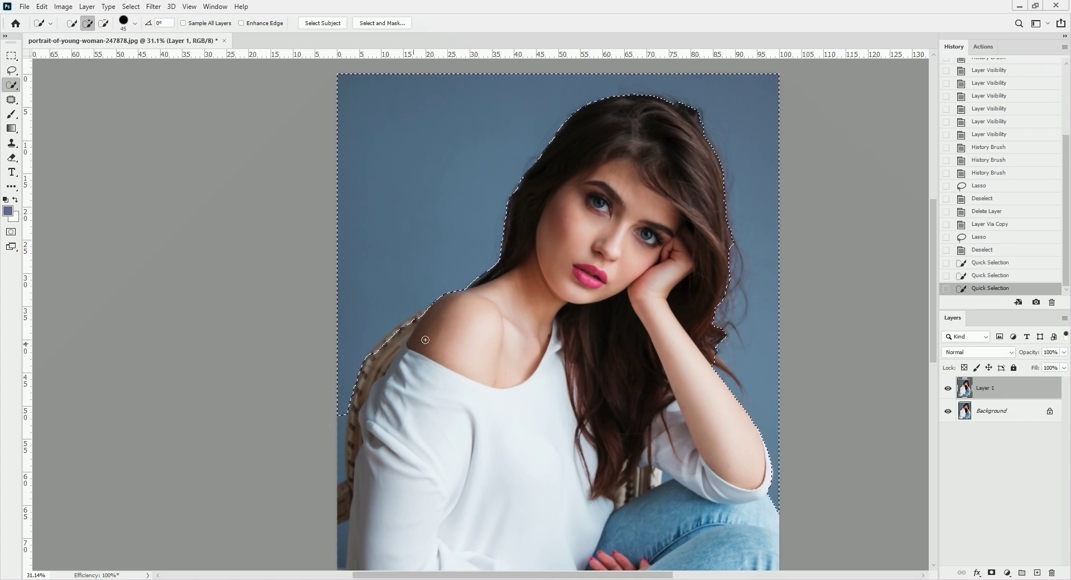
# Step: Invert the backdrop selection, copy the subject to a new layer, and hide Layer 1 and Background
pyautogui.hotkey('ctrl', 'shift', 'i')
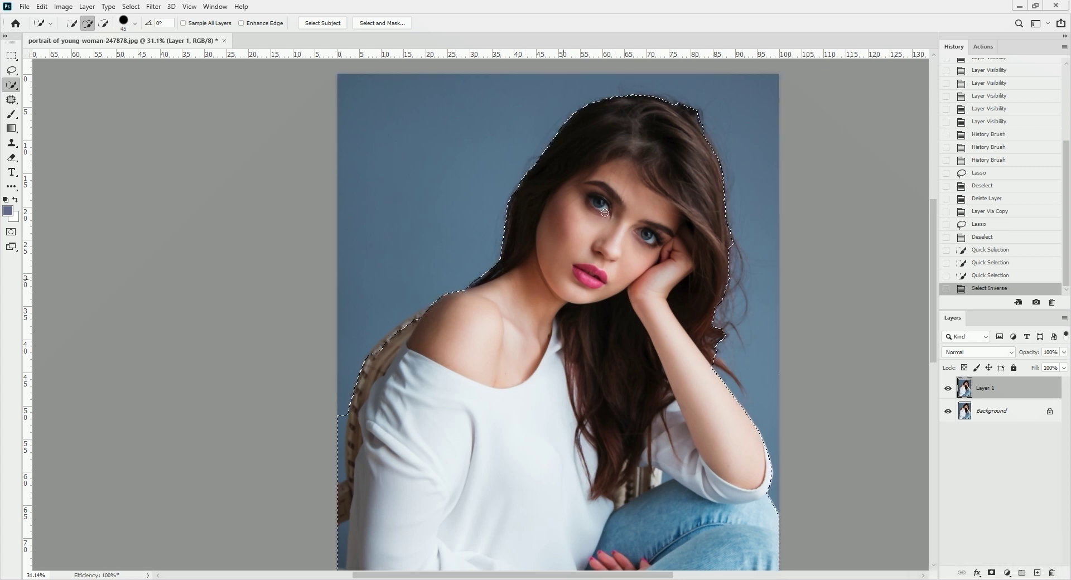
pyautogui.hotkey('ctrl', 'j')
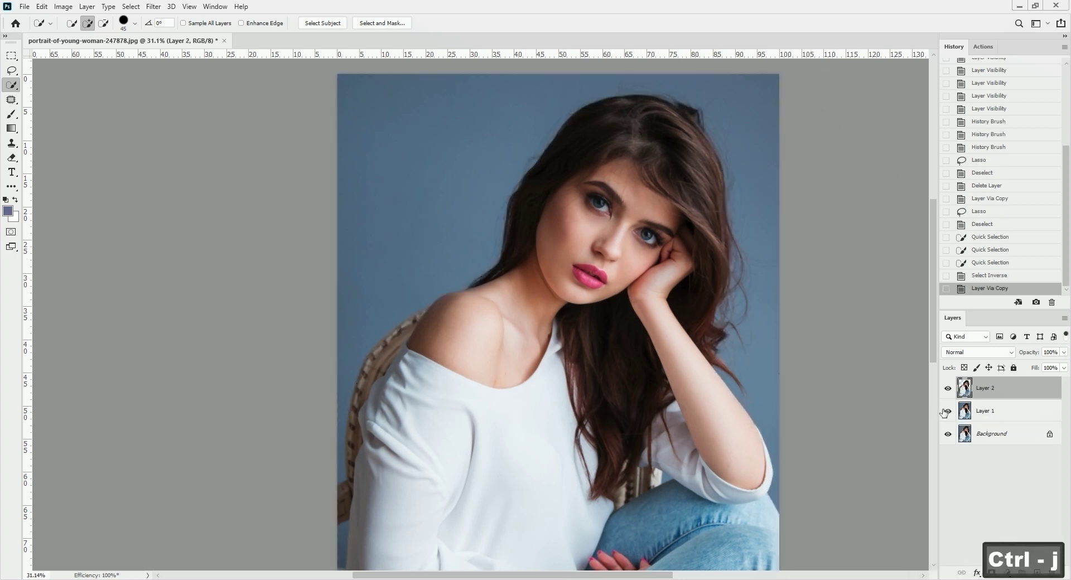
pyautogui.moveTo(947, 410); pyautogui.dragTo(949, 434)
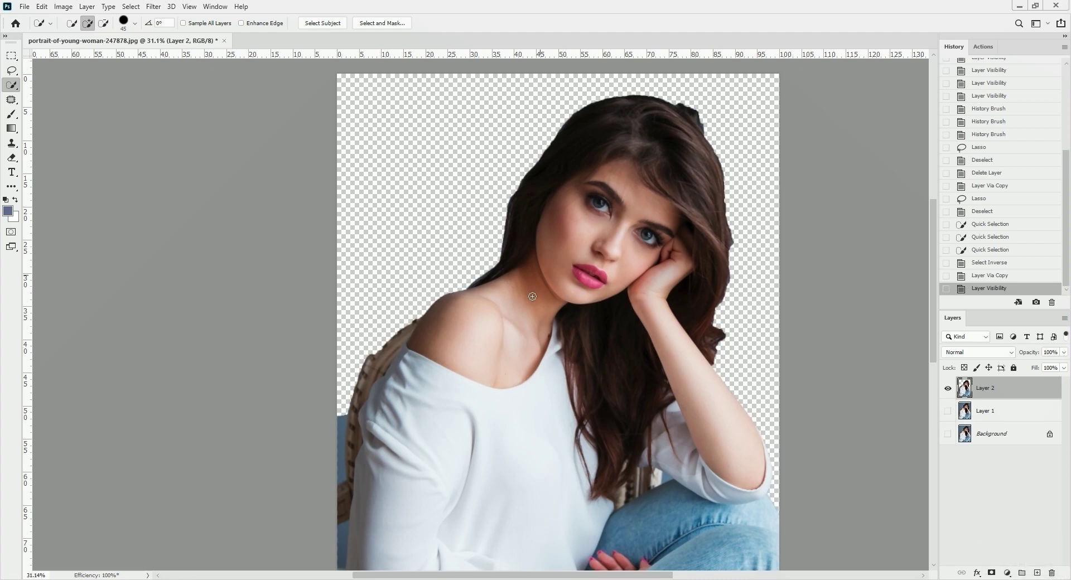
# Step: Inspect the edges of the Quick Selection cutout around the shoulder, hair and arm at high magnification
pyautogui.hotkey('ctrl', 'space')
pyautogui.moveTo(517, 223); pyautogui.dragTo(445, 513)
pyautogui.press('space')
pyautogui.moveTo(641, 230); pyautogui.dragTo(536, 363)
pyautogui.moveTo(682, 256); pyautogui.dragTo(569, 258)
pyautogui.press('space')
pyautogui.moveTo(770, 313); pyautogui.dragTo(434, 203)
pyautogui.moveTo(689, 414); pyautogui.dragTo(563, 73)
pyautogui.moveTo(679, 385); pyautogui.dragTo(727, 91)
pyautogui.moveTo(689, 352); pyautogui.dragTo(723, 95)
pyautogui.moveTo(730, 353); pyautogui.dragTo(679, 229)
pyautogui.moveTo(642, 357); pyautogui.dragTo(728, 92)
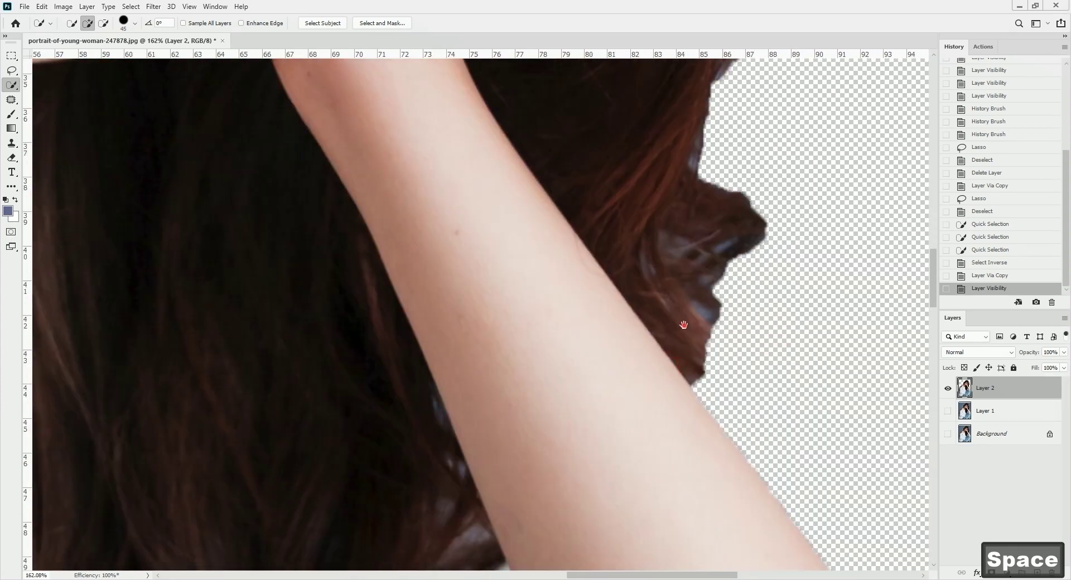
pyautogui.moveTo(684, 327); pyautogui.dragTo(728, 95)
# Step: Delete the cutout layer, Layer 2, show Layer 1 again, and switch to the Lasso tool
pyautogui.moveTo(1045, 390); pyautogui.dragTo(1052, 573)
pyautogui.click(947, 386)
pyautogui.hotkey('ctrl', 'space')
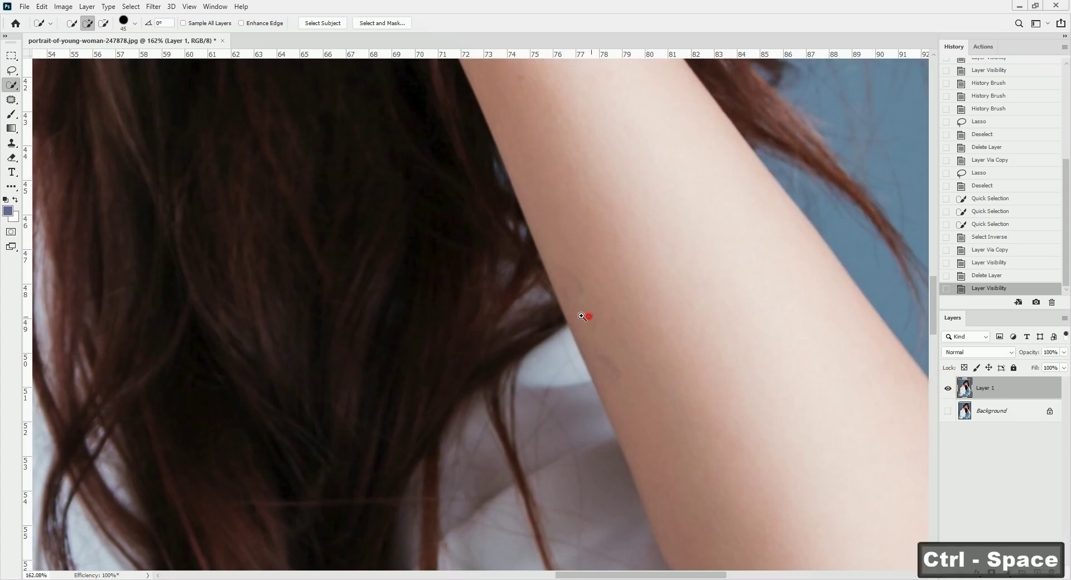
pyautogui.moveTo(585, 316); pyautogui.dragTo(523, 346)
pyautogui.press('space')
pyautogui.press('l')
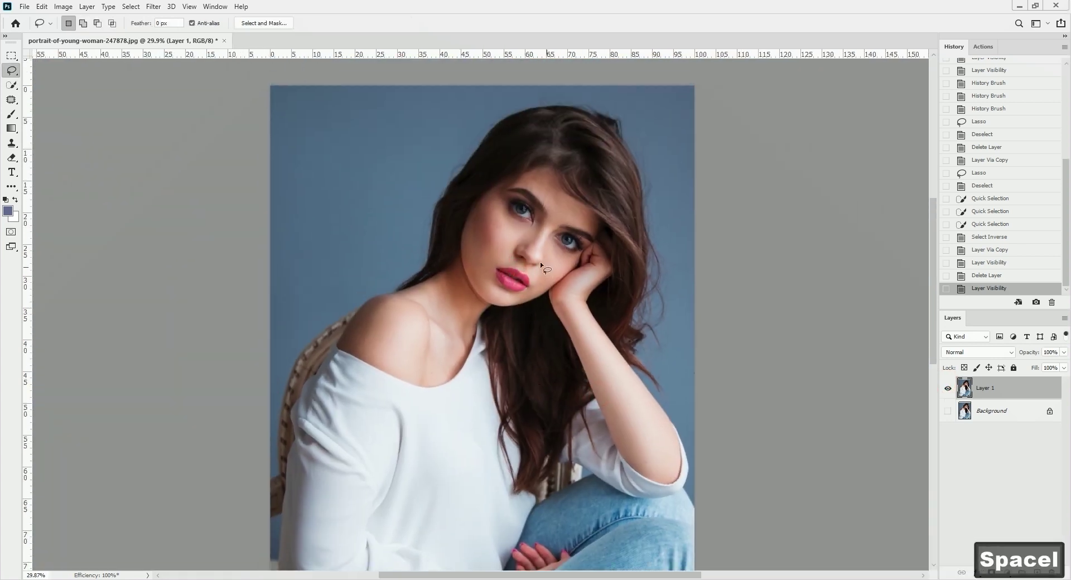
# Step: Select the blue backdrop with Color Range at fuzziness 40, adding sampled tones from both sides of the subject
pyautogui.click(131, 6)
pyautogui.click(135, 116)
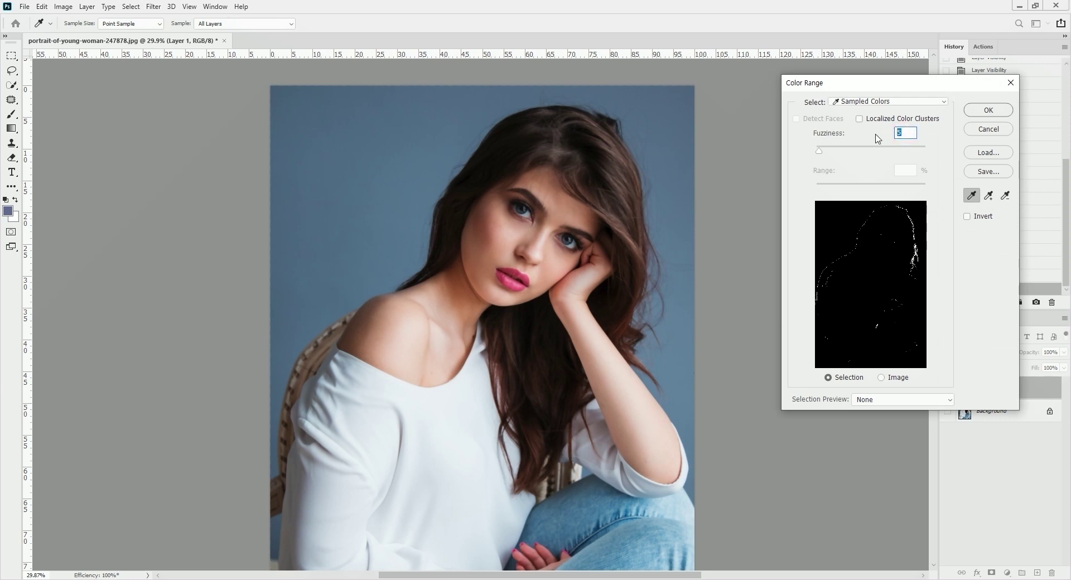
pyautogui.write('40')
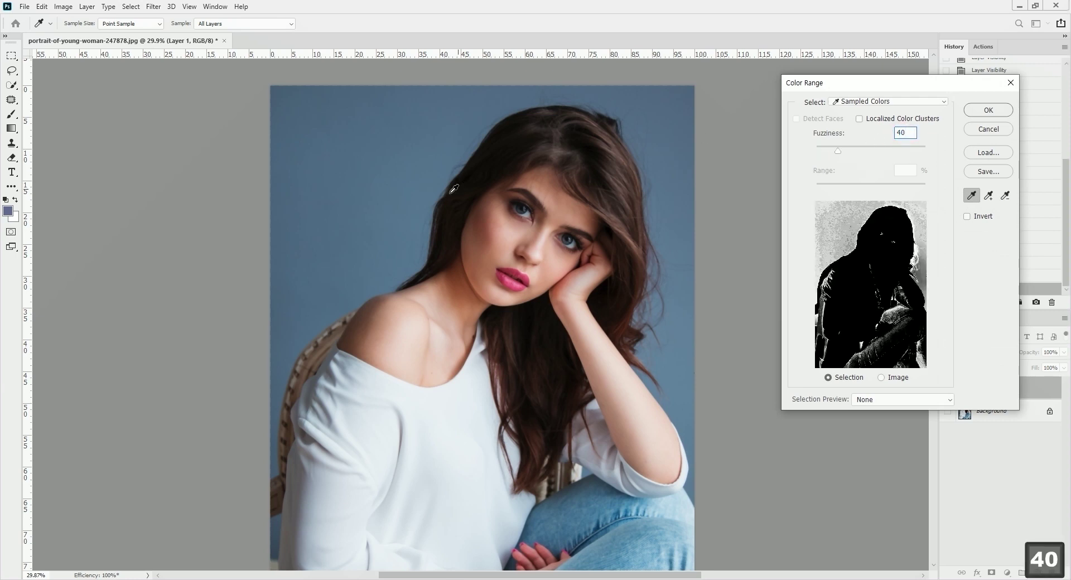
pyautogui.click(354, 218)
pyautogui.keyDown('shift'); pyautogui.click(323, 261); pyautogui.keyUp('shift')
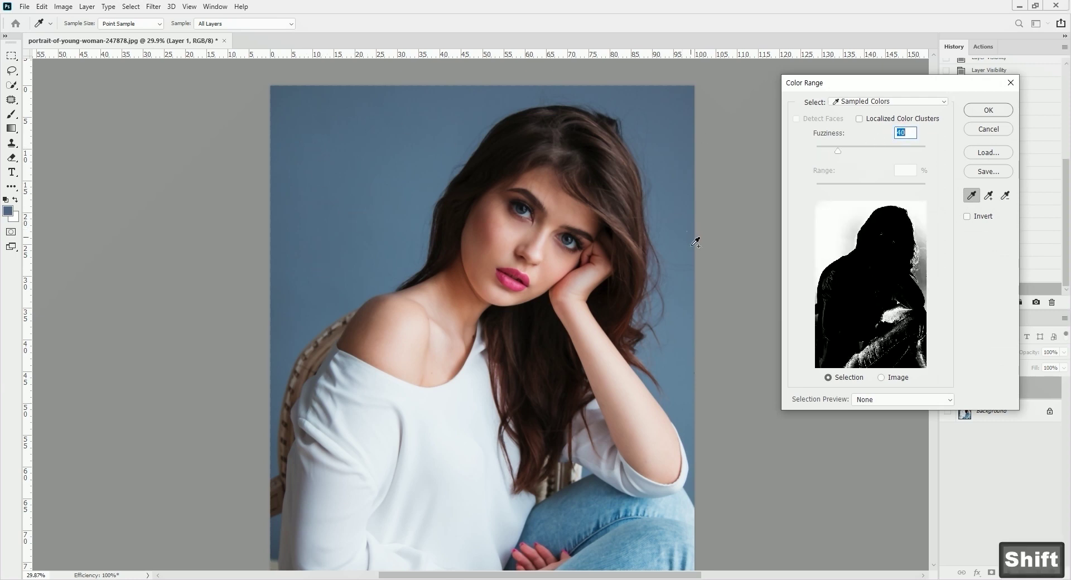
pyautogui.keyDown('shift'); pyautogui.click(682, 231); pyautogui.keyUp('shift')
pyautogui.keyDown('shift'); pyautogui.click(679, 305); pyautogui.keyUp('shift')
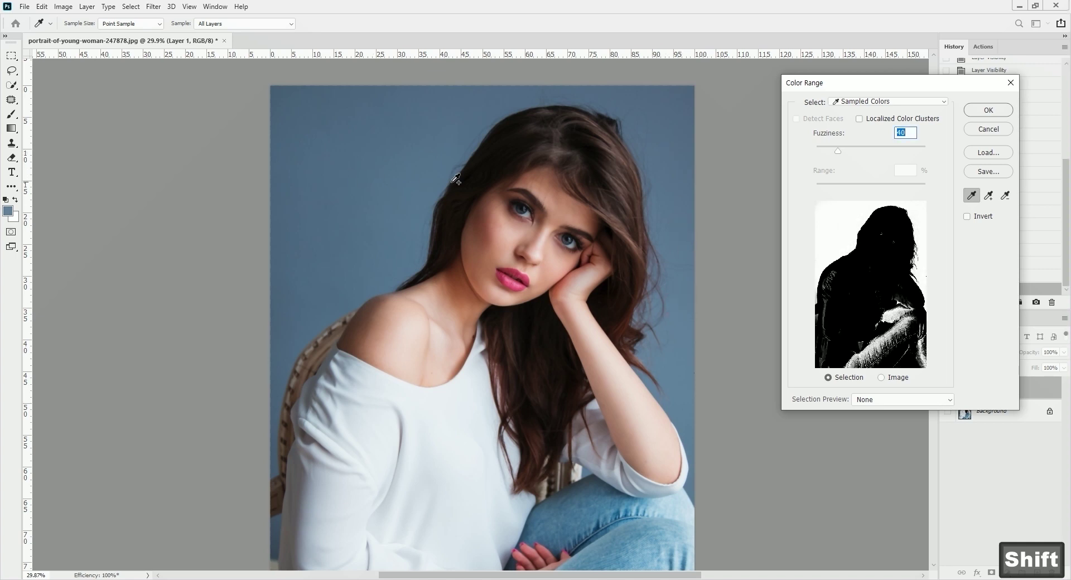
pyautogui.keyDown('shift'); pyautogui.click(678, 373); pyautogui.keyUp('shift')
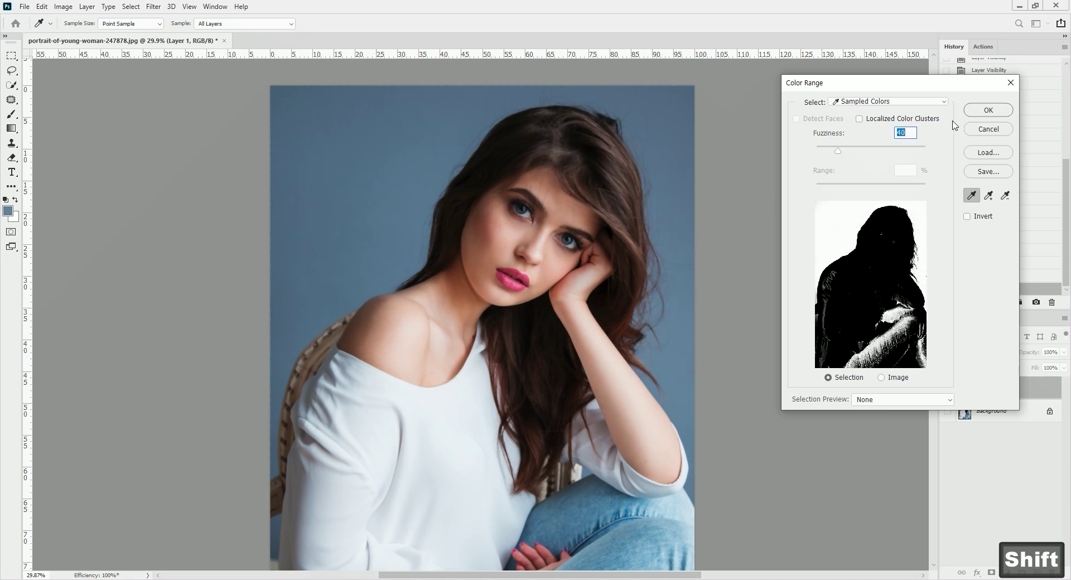
pyautogui.click(989, 111)
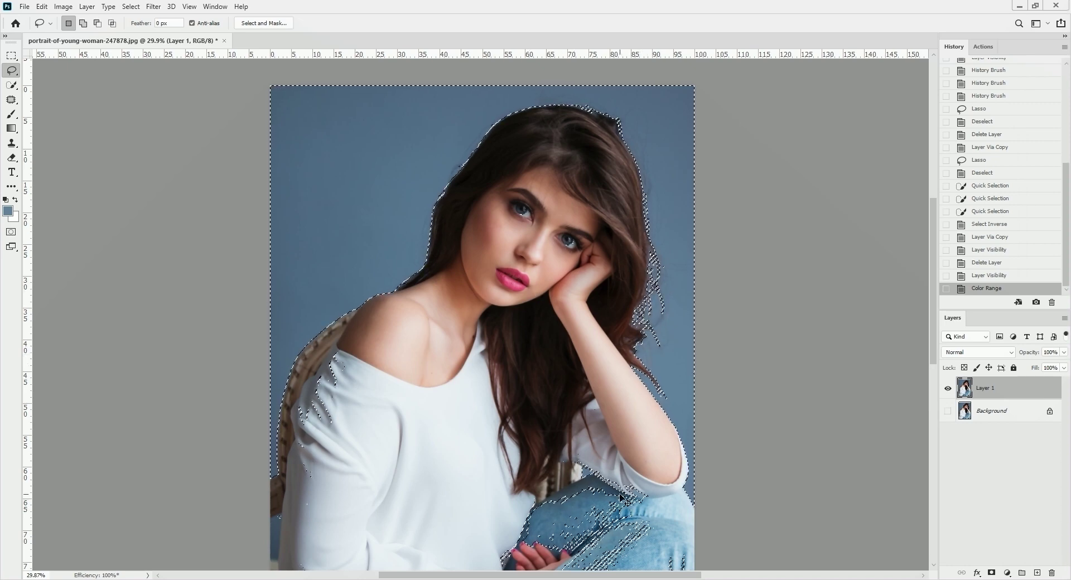
# Step: Invert the Color Range selection, copy the subject to a new layer, and hide Layer 1
pyautogui.hotkey('ctrl', 'shift', 'i')
pyautogui.hotkey('ctrl', 'j')
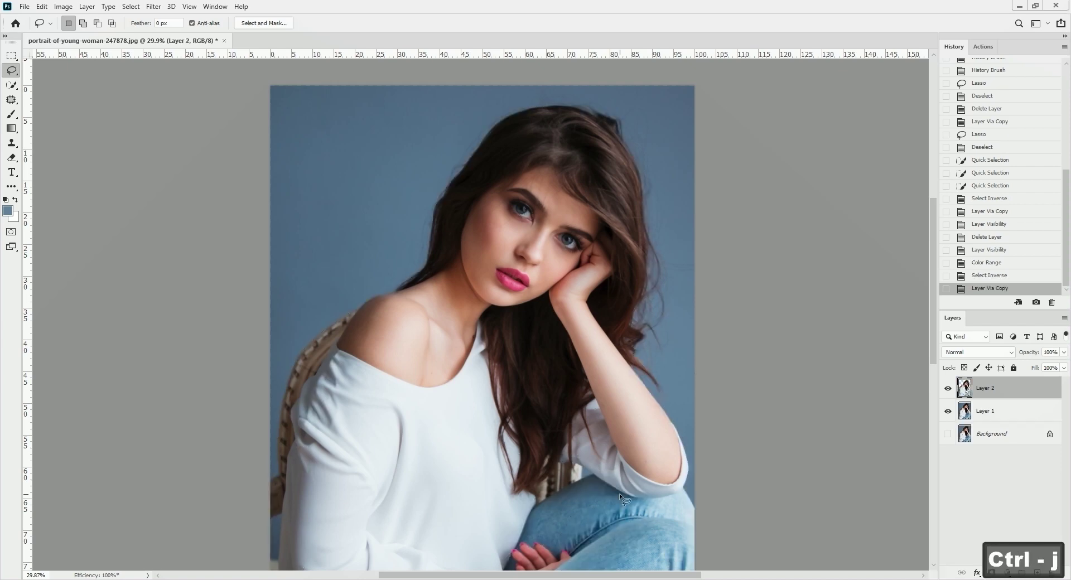
pyautogui.click(948, 411)
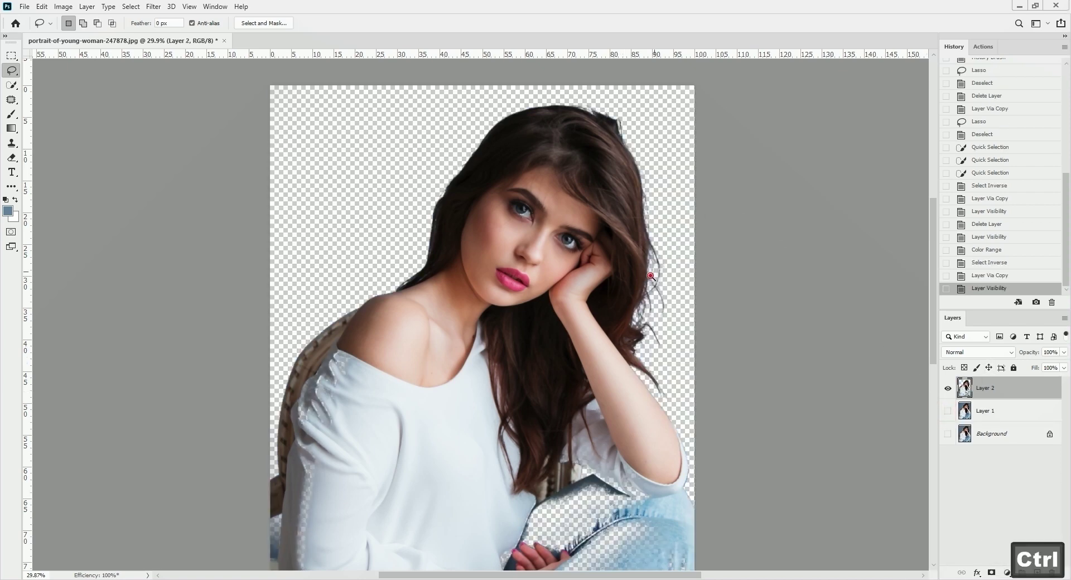
# Step: Examine the loose hair strands of the Color Range cutout beside the hand and arm, lassoing sample areas and deselecting them
pyautogui.moveTo(646, 273); pyautogui.dragTo(702, 261)
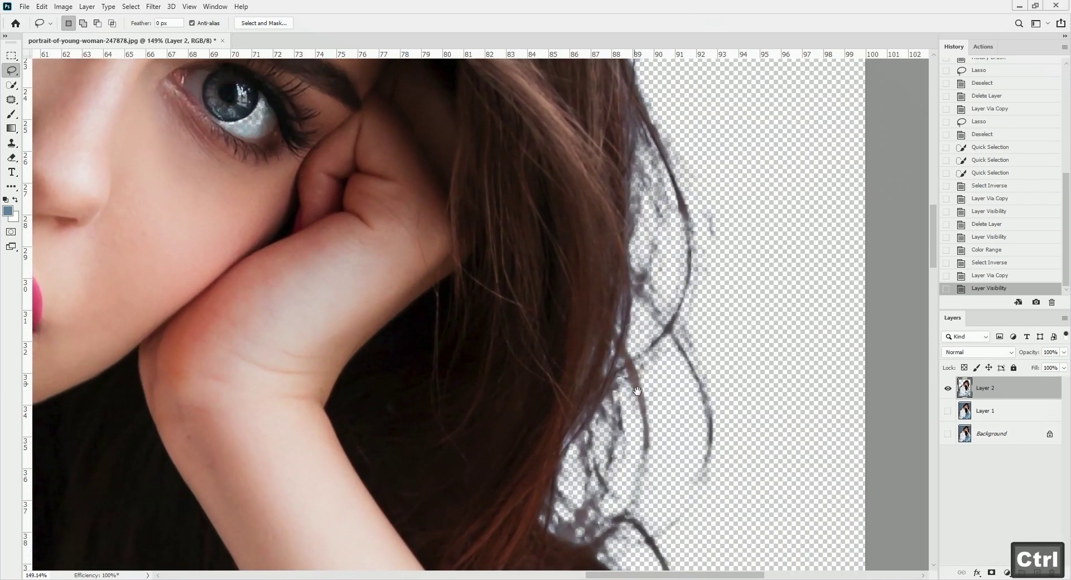
pyautogui.moveTo(637, 391); pyautogui.dragTo(623, 164)
pyautogui.moveTo(574, 375); pyautogui.dragTo(591, 339)
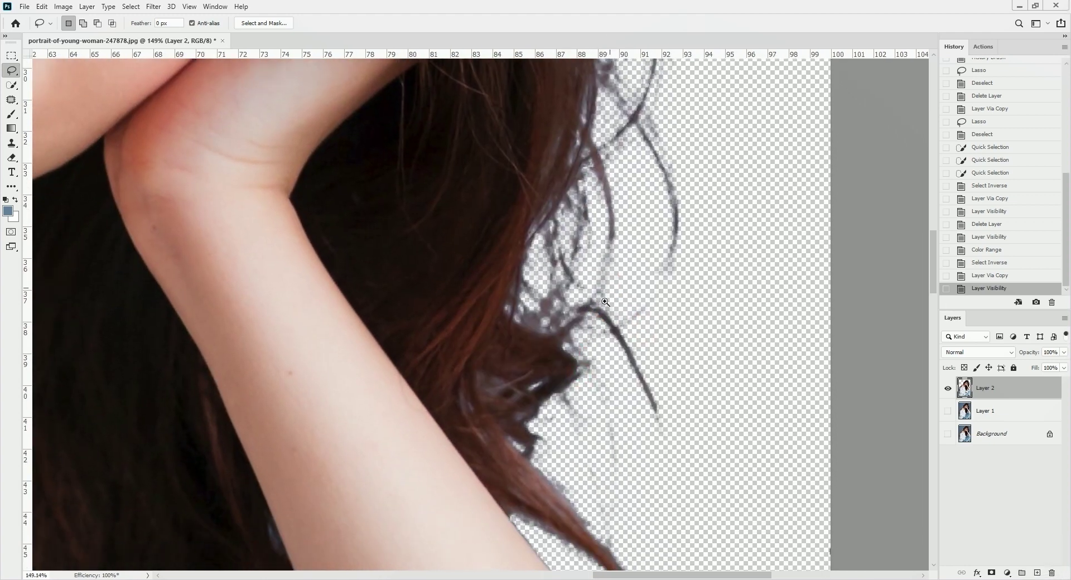
pyautogui.moveTo(605, 302)
pyautogui.mouseDown()
pyautogui.moveTo(583, 299)
pyautogui.moveTo(628, 325)
pyautogui.moveTo(608, 307)
pyautogui.mouseUp()
pyautogui.moveTo(665, 350); pyautogui.dragTo(649, 315)
pyautogui.moveTo(674, 249); pyautogui.dragTo(600, 244)
pyautogui.moveTo(601, 243); pyautogui.dragTo(609, 361)
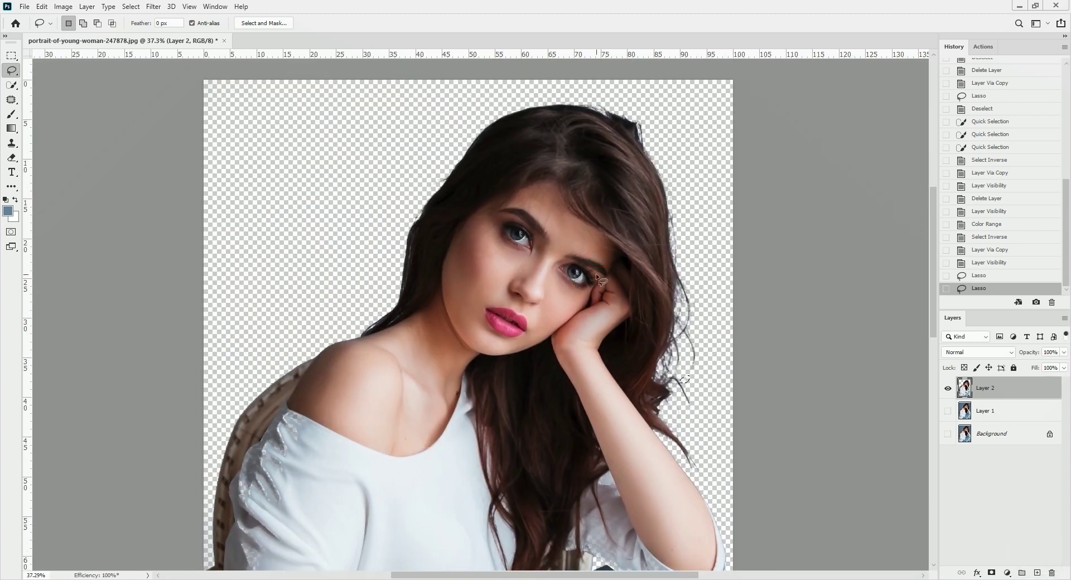
pyautogui.click(795, 336)
# Step: Show Layer 1 and Background again and delete the Color Range cutout layer, Layer 2
pyautogui.click(948, 434)
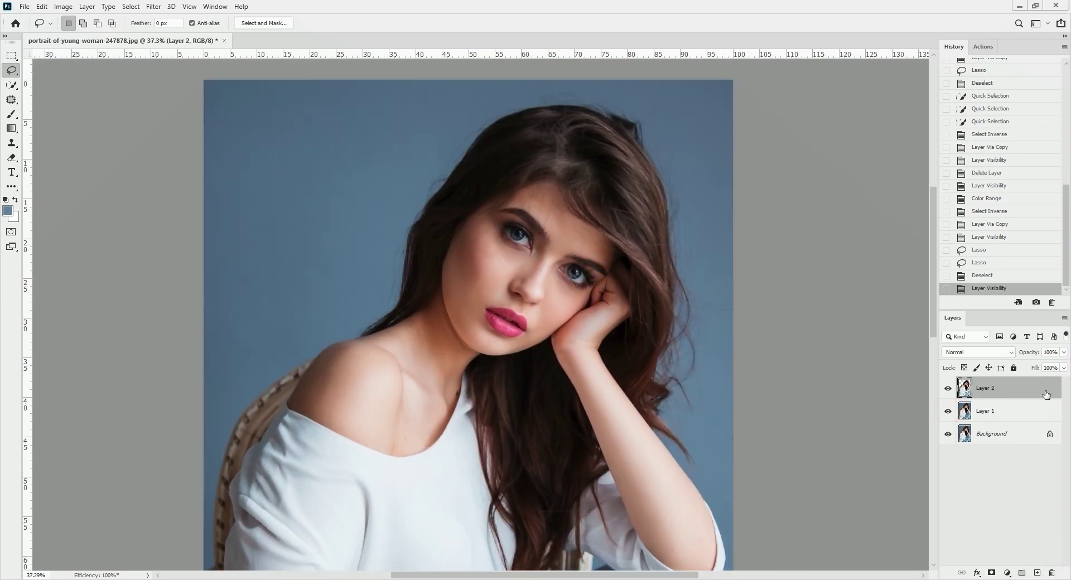
pyautogui.moveTo(1046, 391); pyautogui.dragTo(1052, 573)
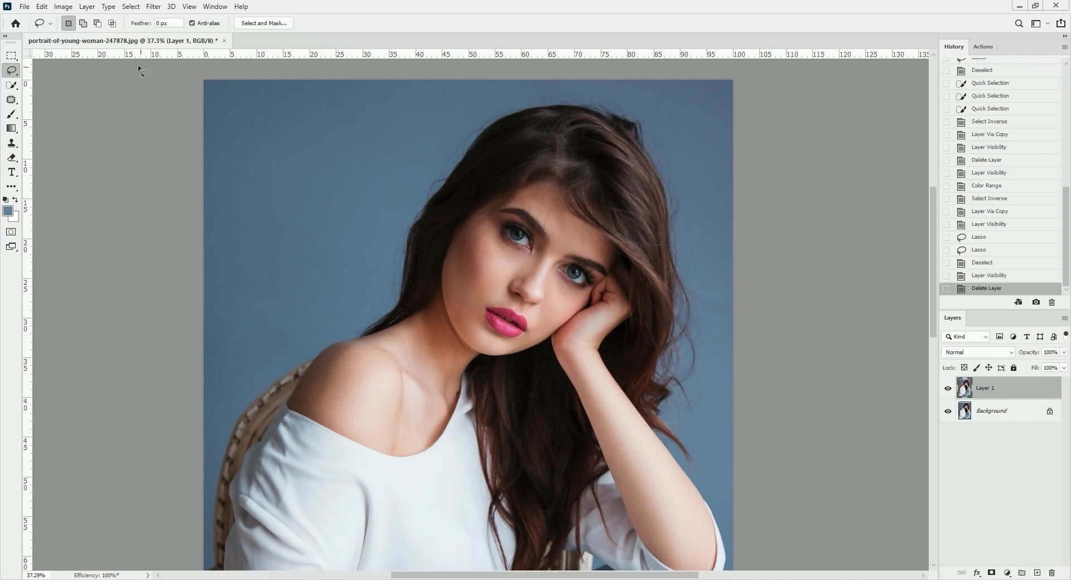
# Step: Select the blue backdrop of Layer 1 with Color Range at fuzziness 5, adding sampled tones from both sides and the upper corner
pyautogui.click(130, 6)
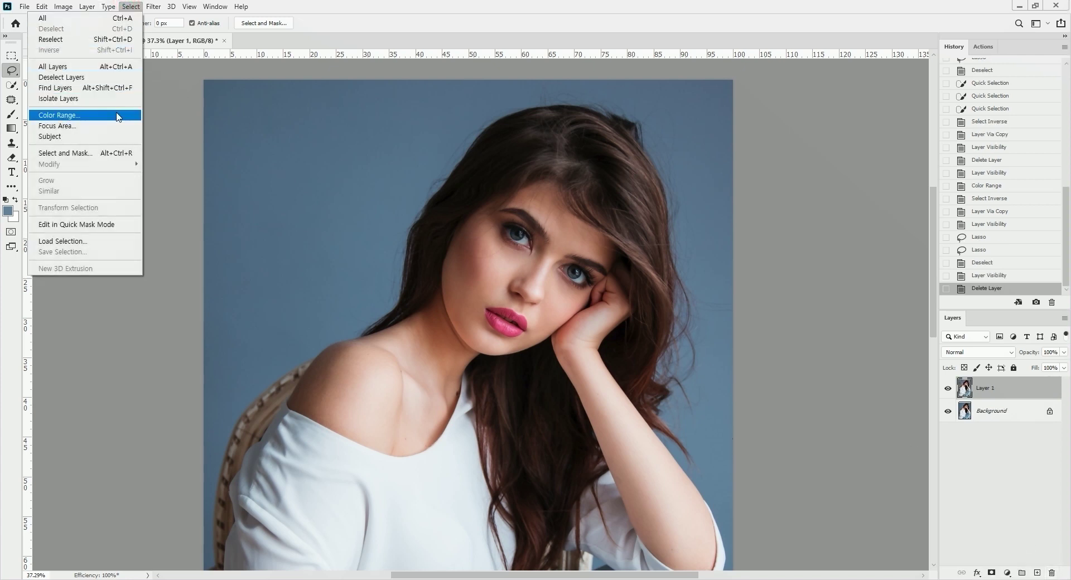
pyautogui.click(117, 116)
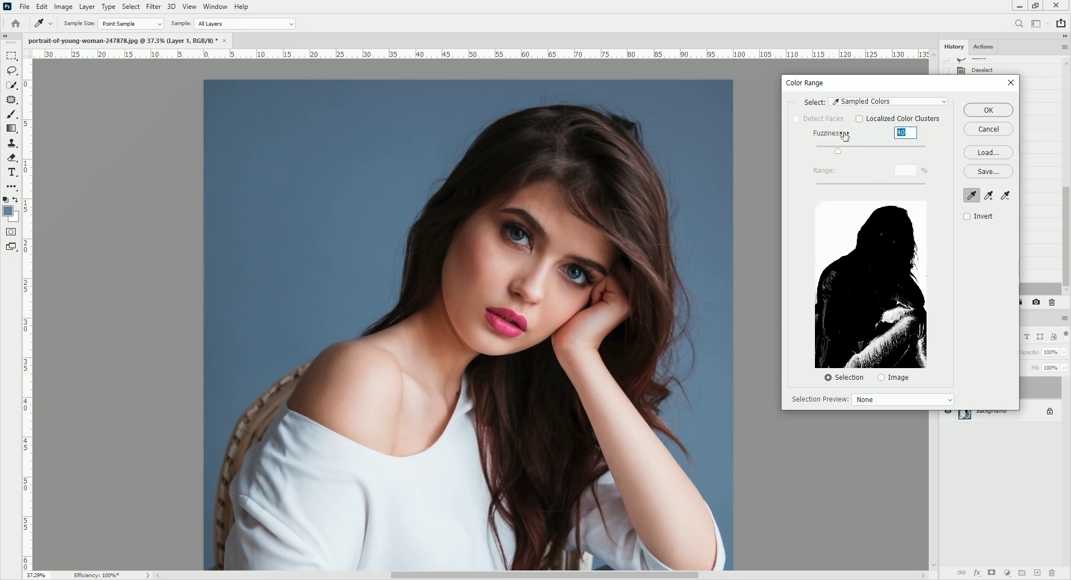
pyautogui.write('5')
pyautogui.click(711, 147)
pyautogui.keyDown('shift'); pyautogui.click(711, 205); pyautogui.keyUp('shift')
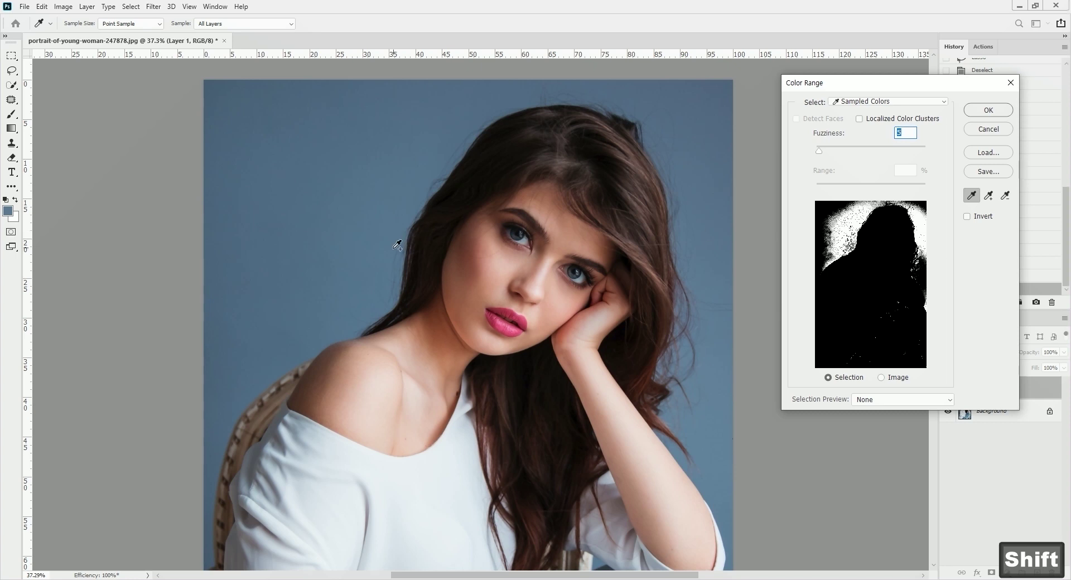
pyautogui.keyDown('shift'); pyautogui.click(288, 174); pyautogui.keyUp('shift')
pyautogui.keyDown('shift'); pyautogui.click(240, 119); pyautogui.keyUp('shift')
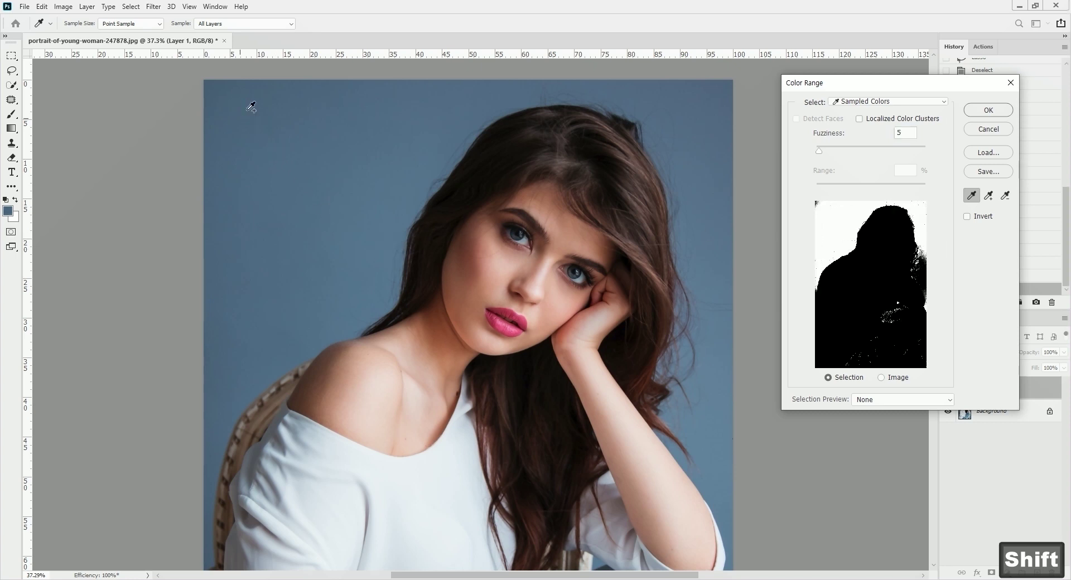
pyautogui.keyDown('shift'); pyautogui.click(717, 372); pyautogui.keyUp('shift')
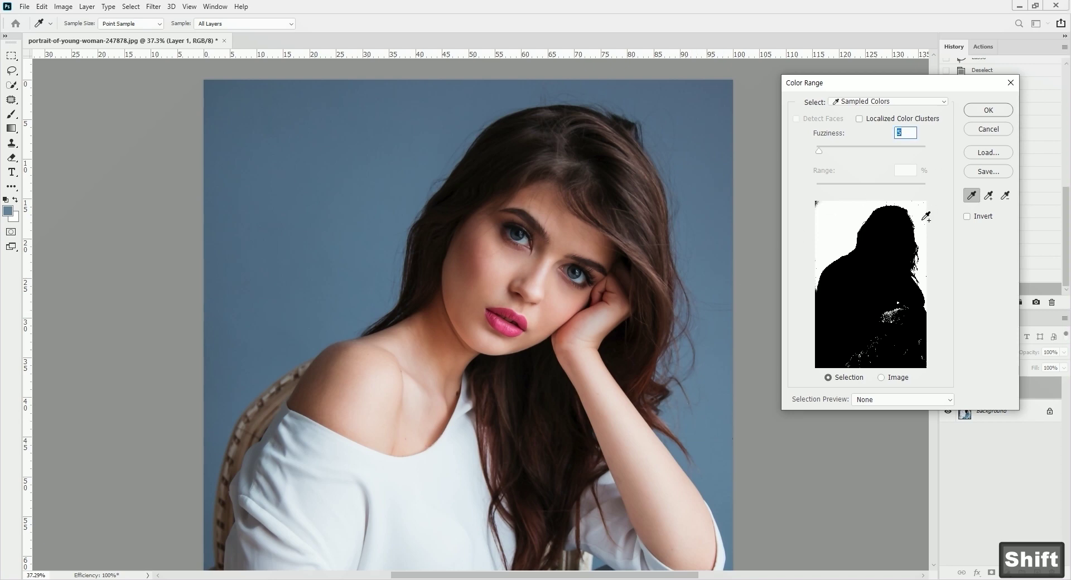
pyautogui.click(995, 110)
pyautogui.press('l')
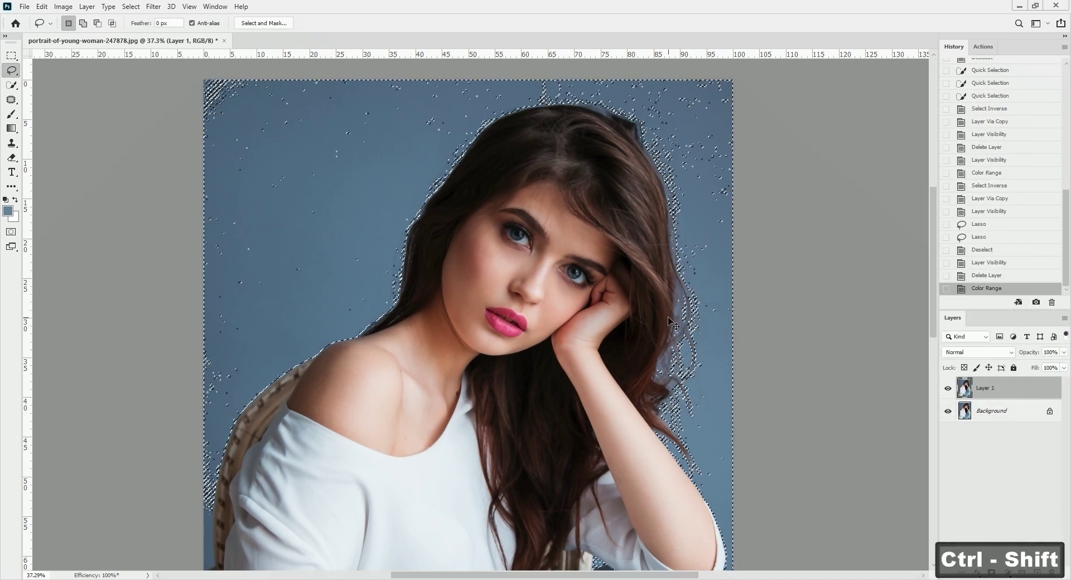
# Step: Invert the Color Range selection, copy the subject to a new layer, and hide Layer 1 and Background
pyautogui.hotkey('ctrl', 'shift', 'i')
pyautogui.hotkey('ctrl', 'j')
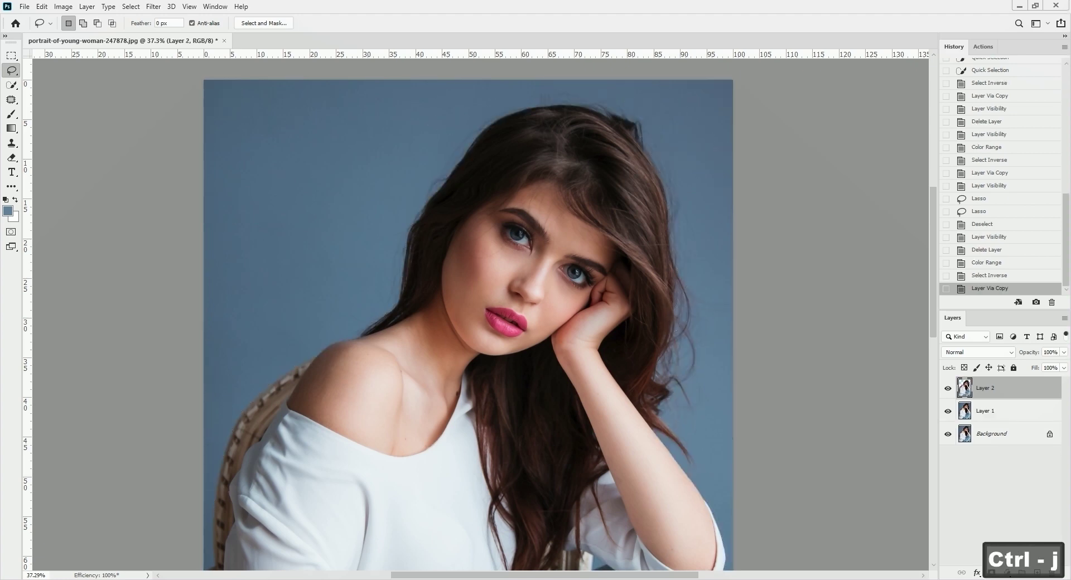
pyautogui.moveTo(949, 435); pyautogui.dragTo(950, 434)
# Step: Lasso the blue-fringed hair edge on Layer 2, from beside the forearm up past the hand and over the crown
pyautogui.hotkey('ctrl', 'space')
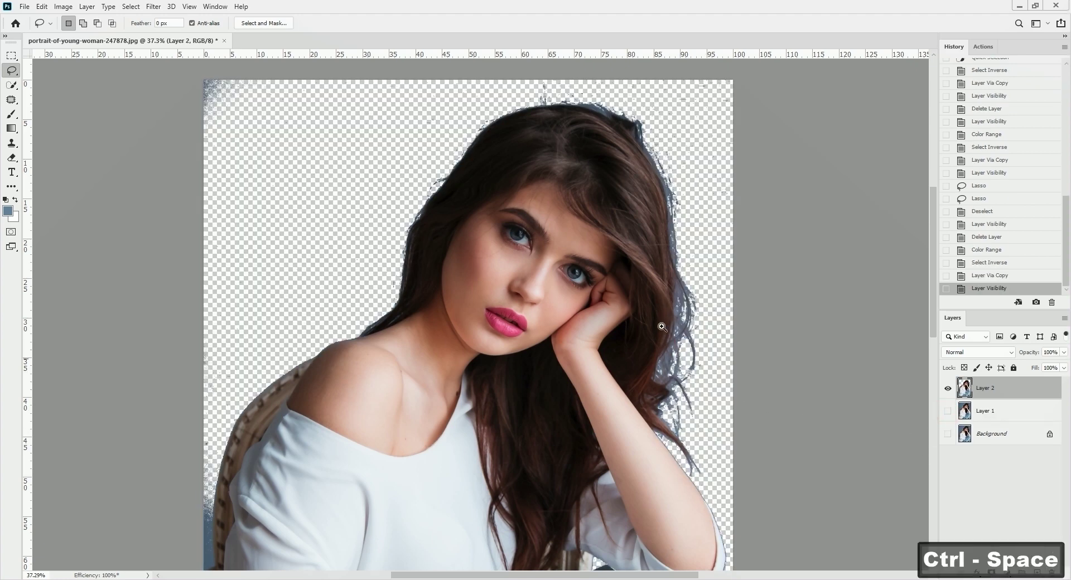
pyautogui.moveTo(667, 307); pyautogui.dragTo(721, 286)
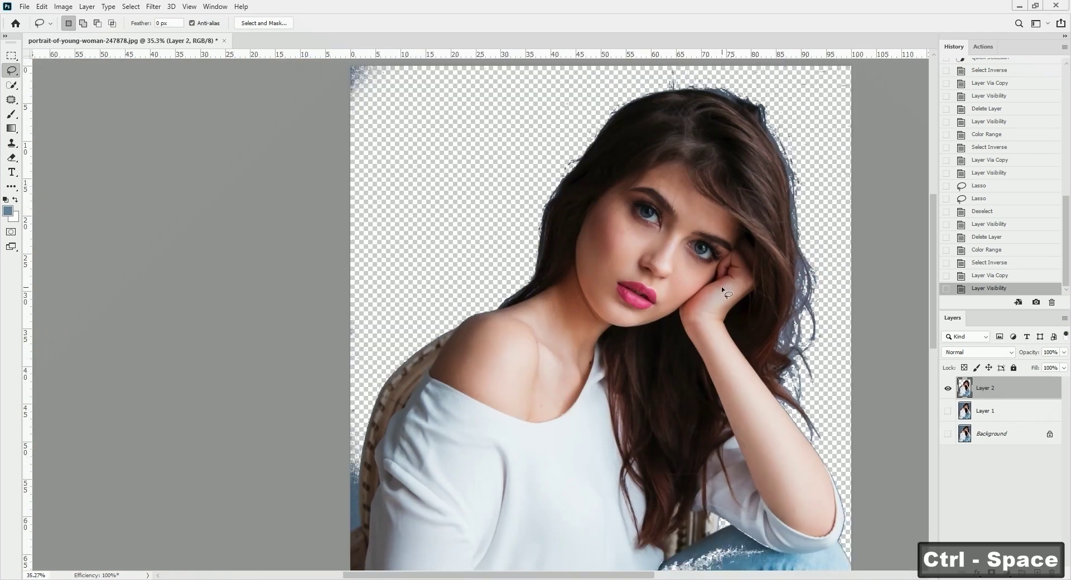
pyautogui.press('space')
pyautogui.moveTo(767, 328); pyautogui.dragTo(661, 304)
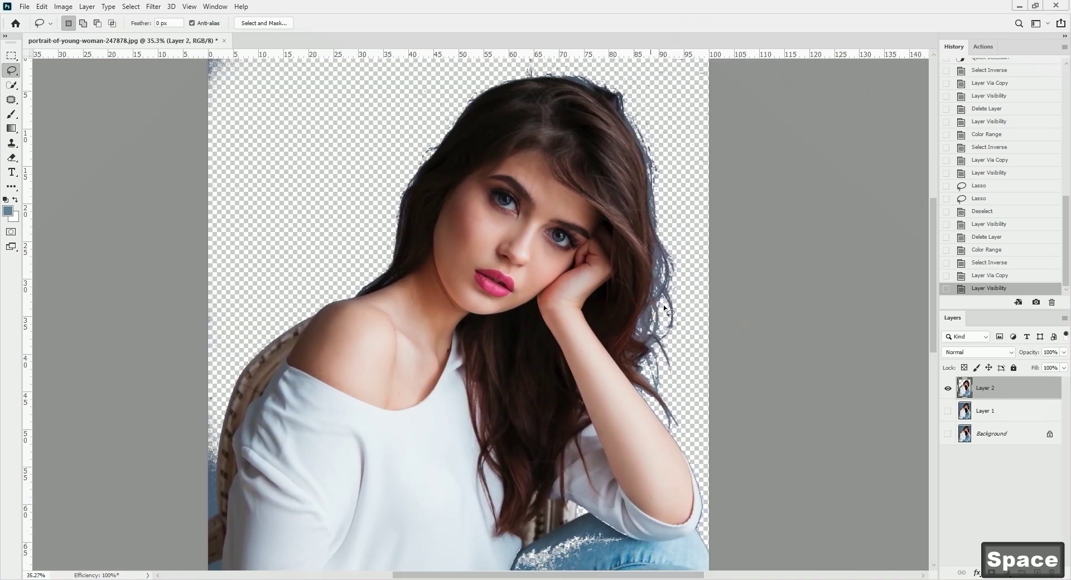
pyautogui.hotkey('ctrl', 'space')
pyautogui.moveTo(681, 393)
pyautogui.mouseDown()
pyautogui.moveTo(721, 373)
pyautogui.moveTo(679, 385)
pyautogui.mouseUp()
pyautogui.press('space')
pyautogui.moveTo(672, 349); pyautogui.dragTo(679, 407)
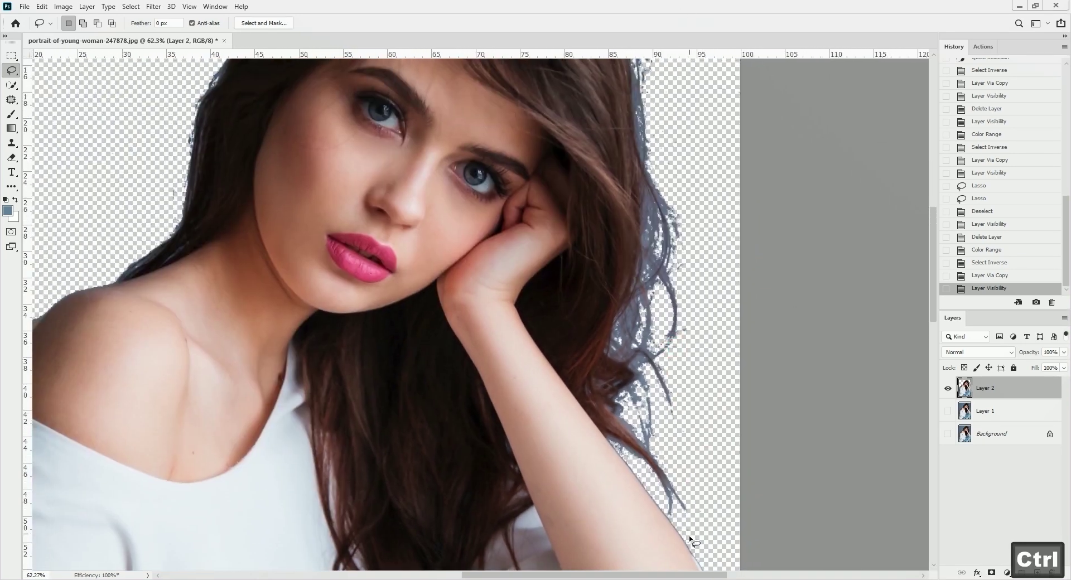
pyautogui.moveTo(671, 551)
pyautogui.mouseDown()
pyautogui.moveTo(591, 426)
pyautogui.moveTo(575, 299)
pyautogui.mouseUp()
pyautogui.moveTo(698, 336); pyautogui.dragTo(697, 511)
pyautogui.press('space')
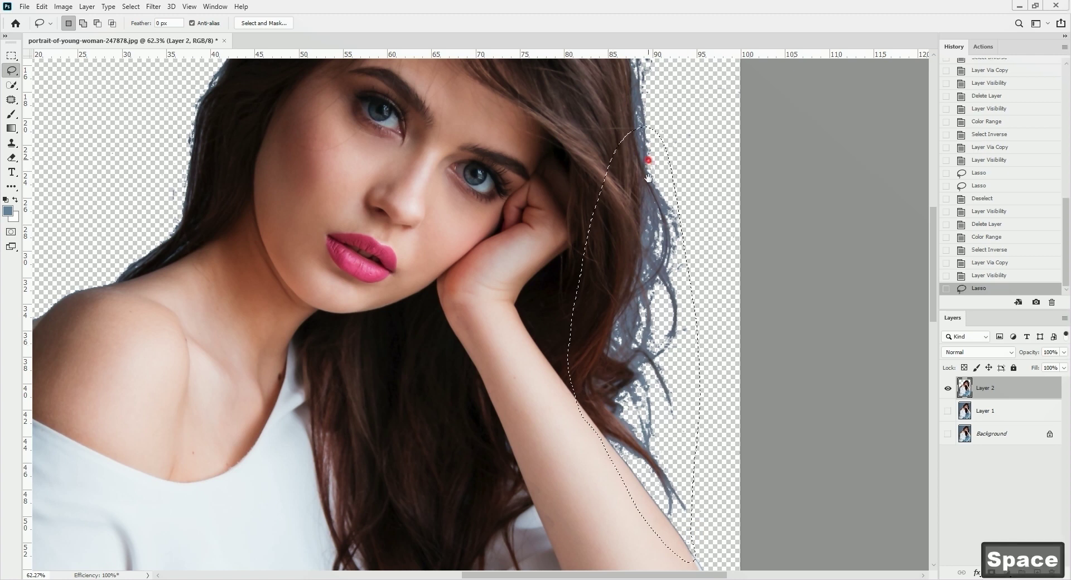
pyautogui.moveTo(645, 161)
pyautogui.mouseDown()
pyautogui.moveTo(673, 457)
pyautogui.moveTo(677, 244)
pyautogui.moveTo(685, 513)
pyautogui.mouseUp()
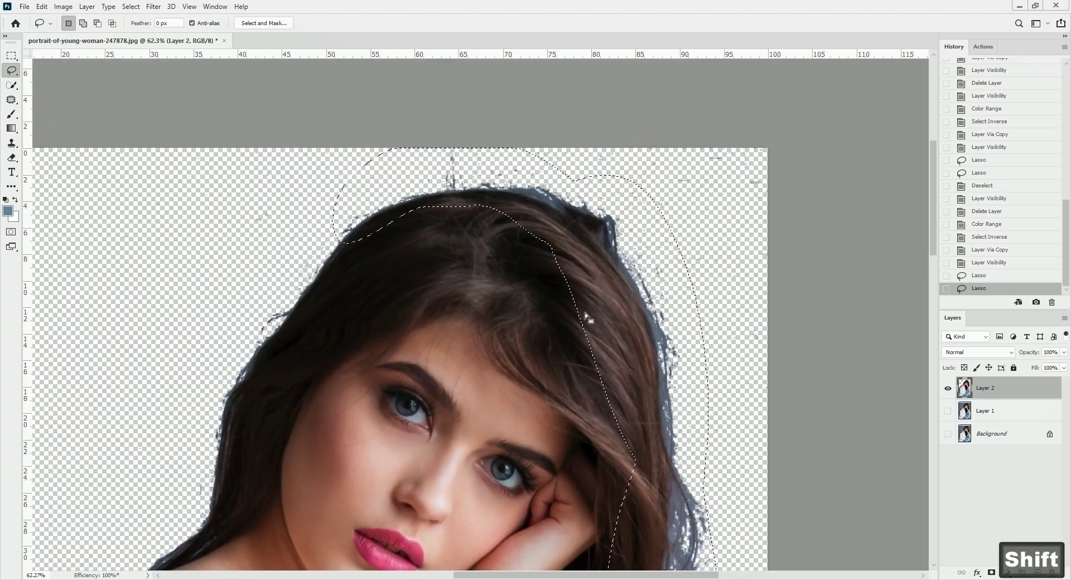
# Step: Select the blue fringe inside the lassoed area with Color Range at fuzziness 5, sampling several fringe tones, then delete it and deselect
pyautogui.click(131, 6)
pyautogui.click(115, 114)
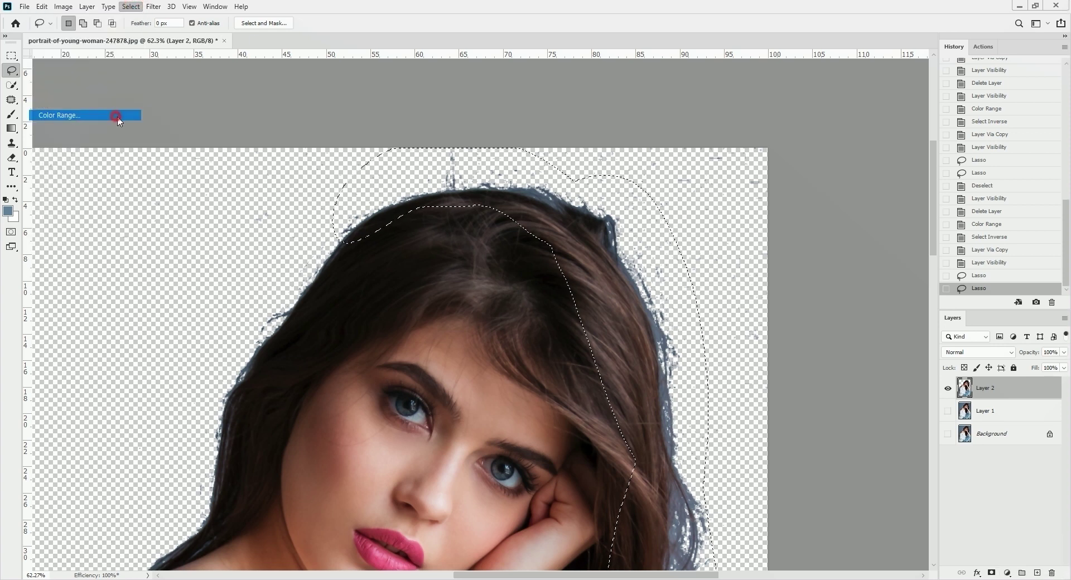
pyautogui.click(658, 332)
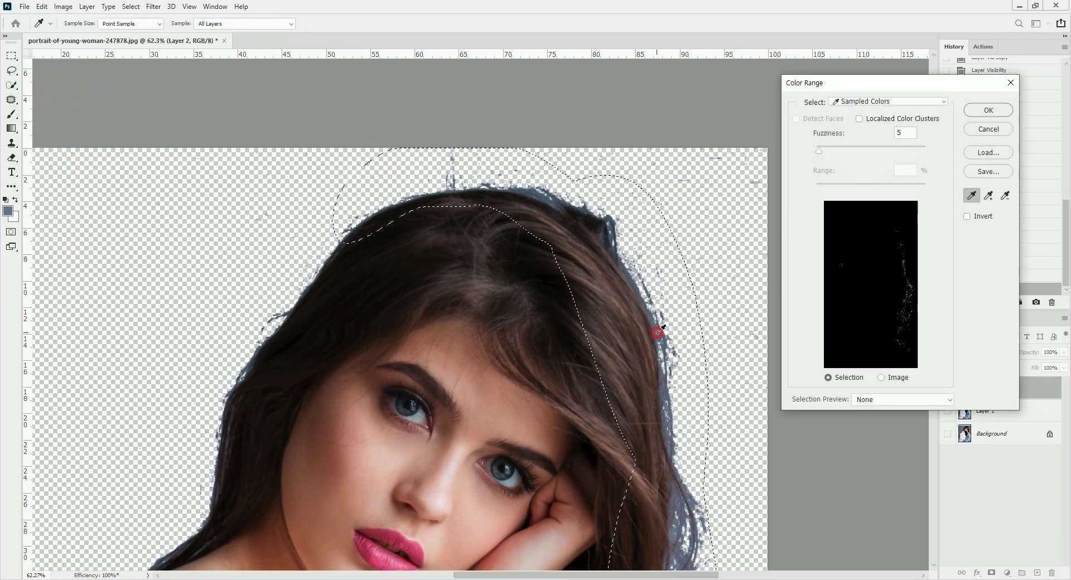
pyautogui.keyDown('shift'); pyautogui.click(667, 441); pyautogui.keyUp('shift')
pyautogui.keyDown('shift'); pyautogui.click(692, 502); pyautogui.keyUp('shift')
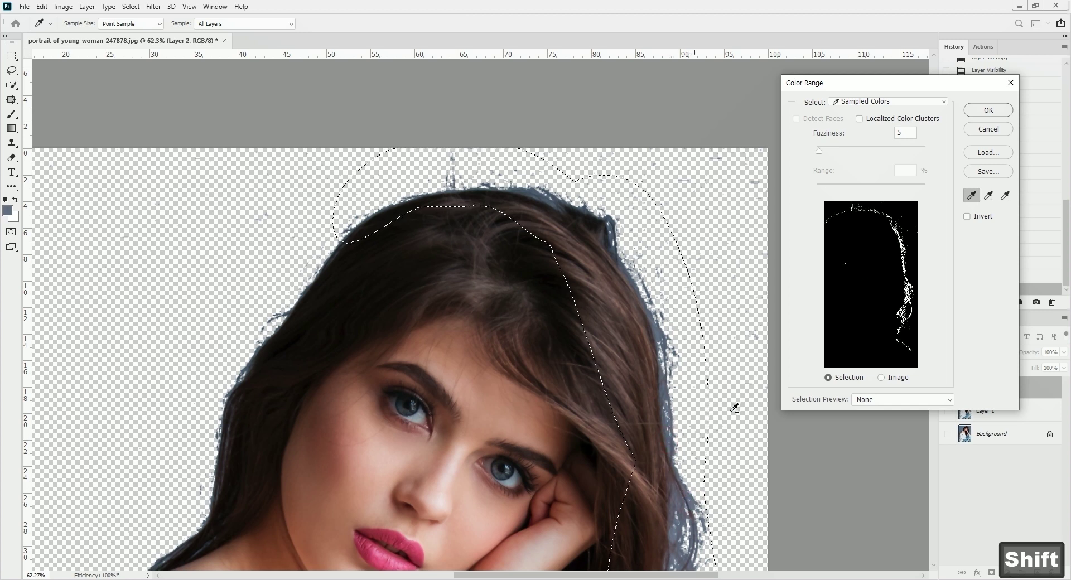
pyautogui.click(988, 110)
pyautogui.press('Delete')
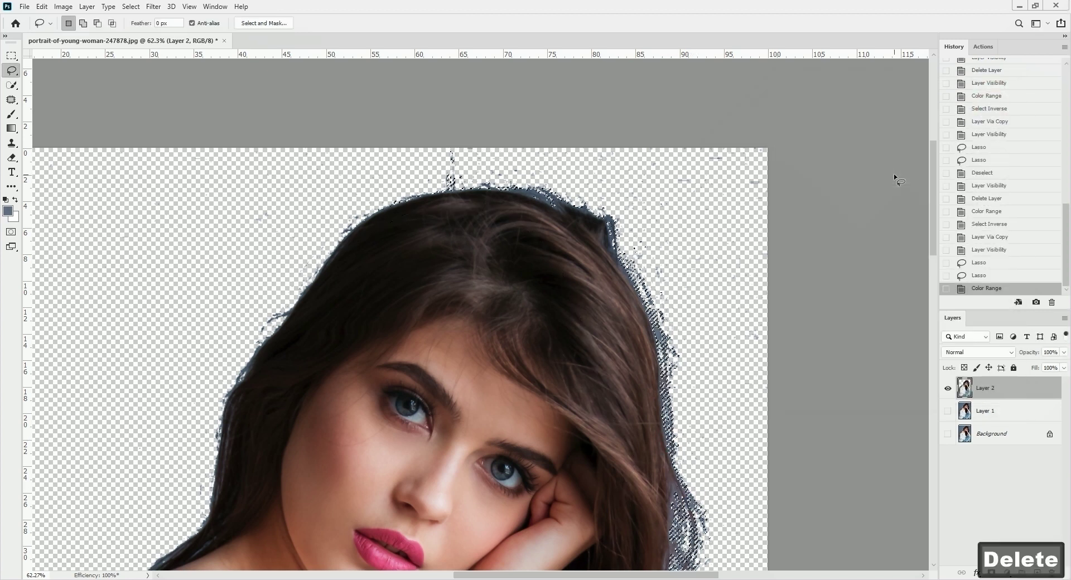
pyautogui.hotkey('ctrl', 'd')
# Step: Show Layer 1 and Background again and delete the defringed cutout layer, Layer 2
pyautogui.moveTo(671, 465); pyautogui.dragTo(628, 194)
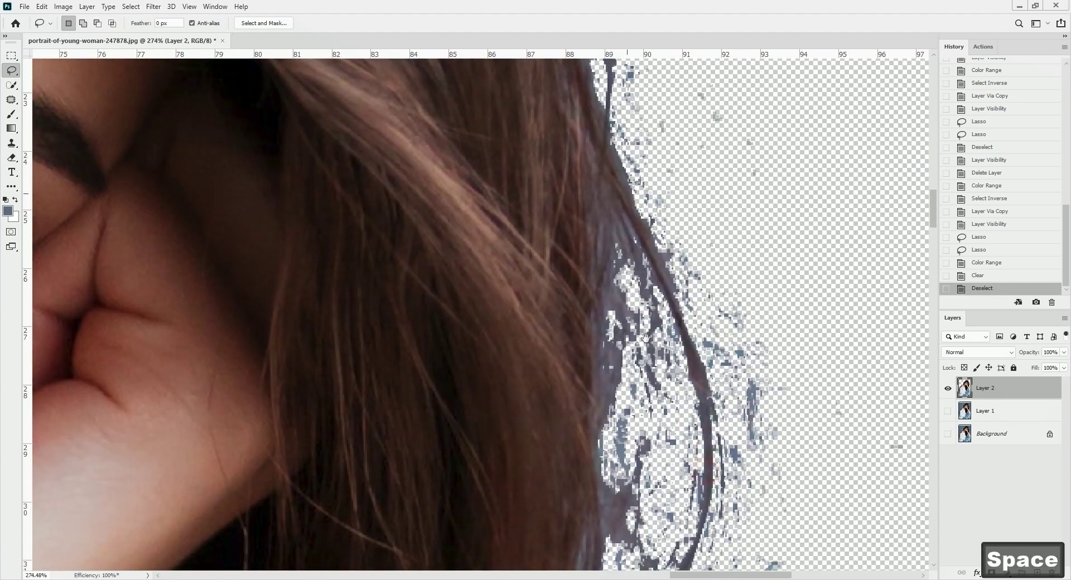
pyautogui.moveTo(647, 384); pyautogui.dragTo(636, 38)
pyautogui.moveTo(675, 304); pyautogui.dragTo(634, 404)
pyautogui.moveTo(637, 272); pyautogui.dragTo(600, 266)
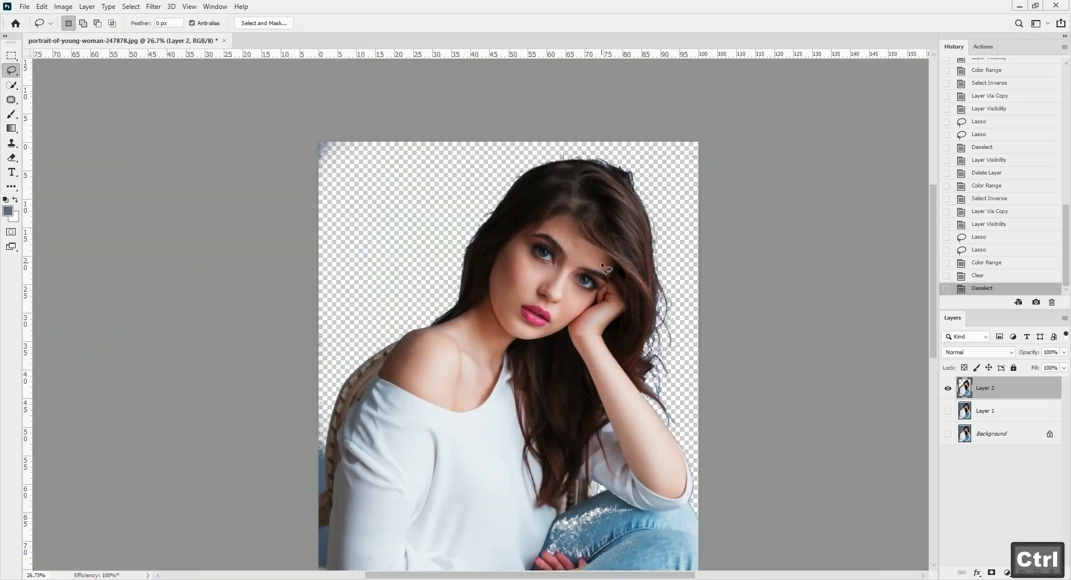
pyautogui.moveTo(948, 411); pyautogui.dragTo(948, 434)
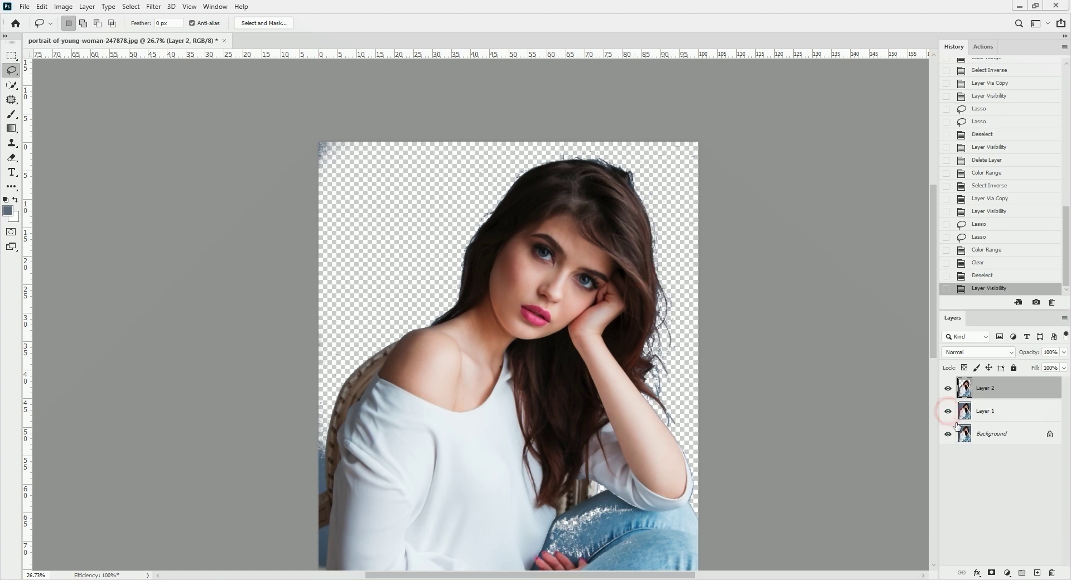
pyautogui.moveTo(1030, 389); pyautogui.dragTo(1052, 573)
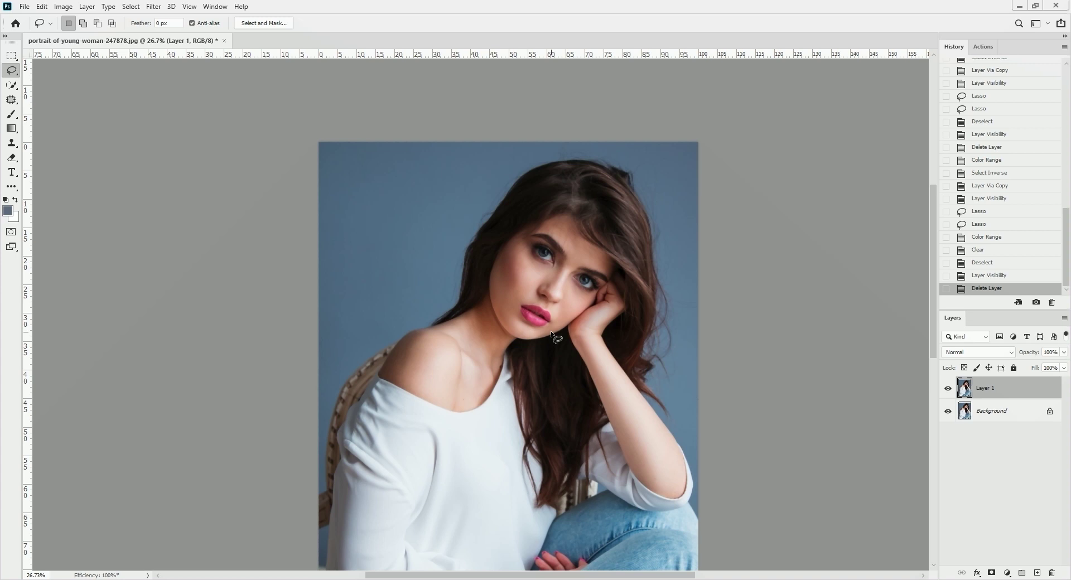
# Step: Open Layer 1 in Select and Mask and select the woman from sweater to hair with the Quick Selection tool
pyautogui.moveTo(509, 347); pyautogui.dragTo(468, 278)
pyautogui.scroll(-2, 468, 279)
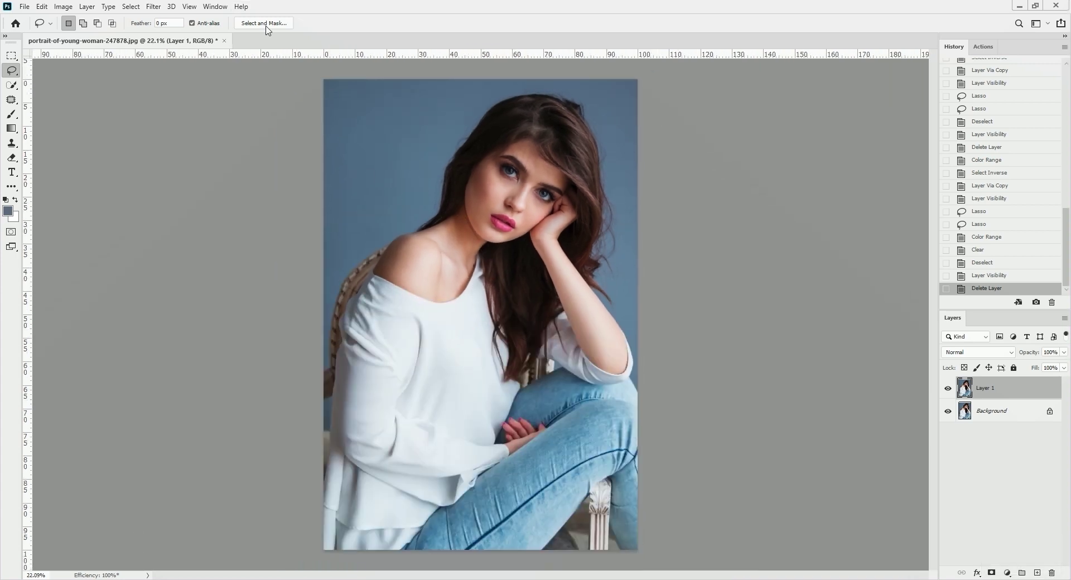
pyautogui.click(262, 24)
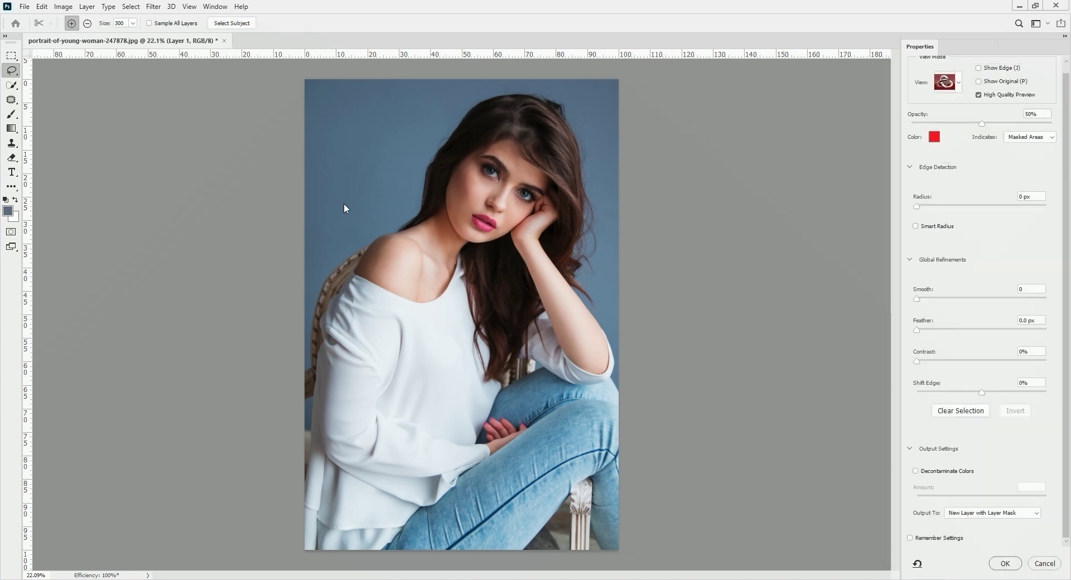
pyautogui.press('w')
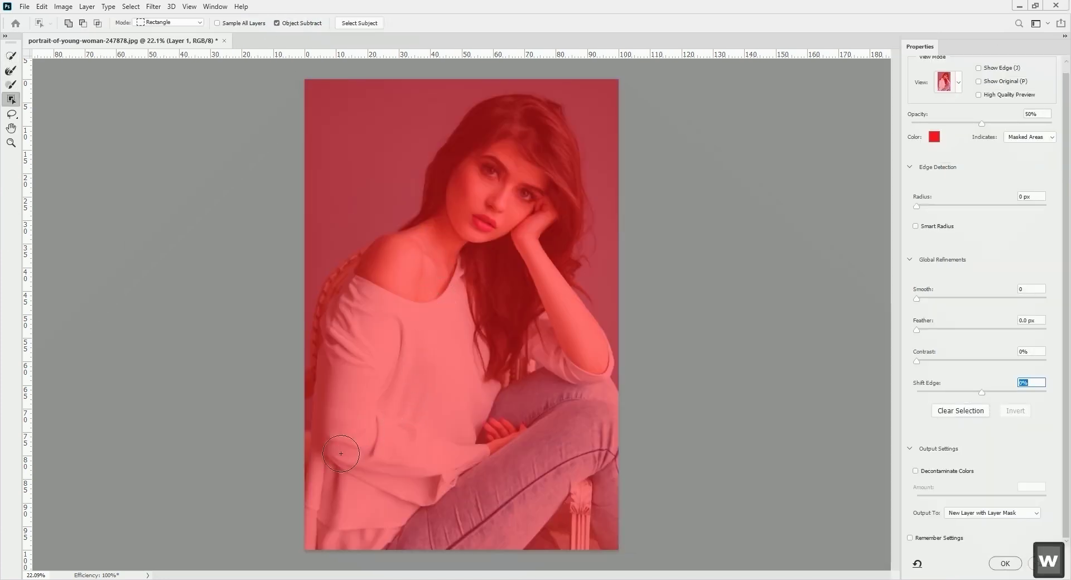
pyautogui.press('w')
pyautogui.moveTo(339, 467)
pyautogui.mouseDown()
pyautogui.moveTo(337, 424)
pyautogui.moveTo(413, 271)
pyautogui.moveTo(514, 129)
pyautogui.moveTo(534, 255)
pyautogui.moveTo(580, 390)
pyautogui.moveTo(591, 525)
pyautogui.moveTo(468, 502)
pyautogui.mouseUp()
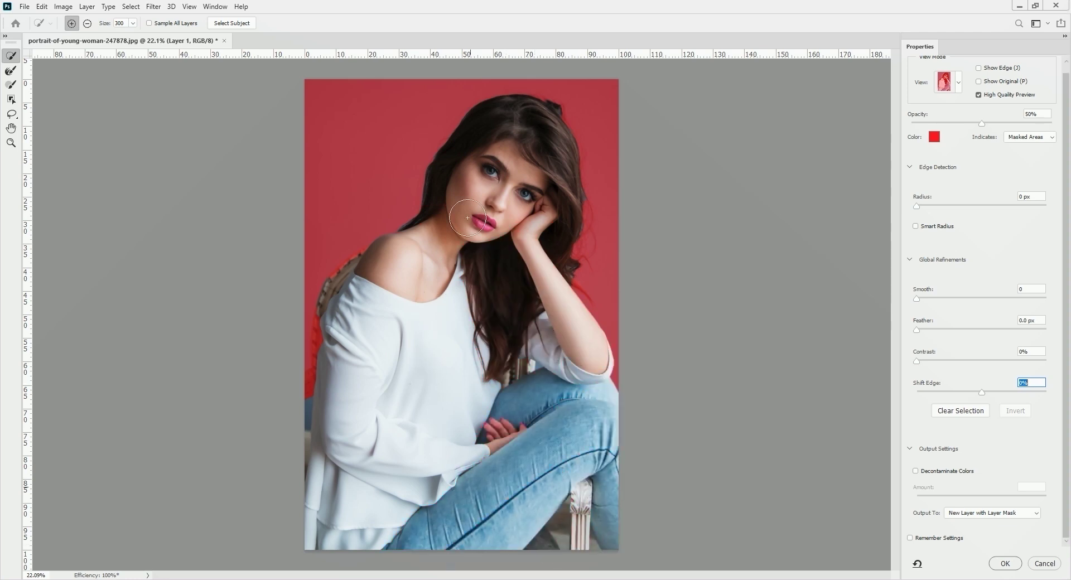
# Step: Brush a margin around the hair into the selection at size 500, then refine that margin with the Refine Edge Brush at size 300
pyautogui.press('b')
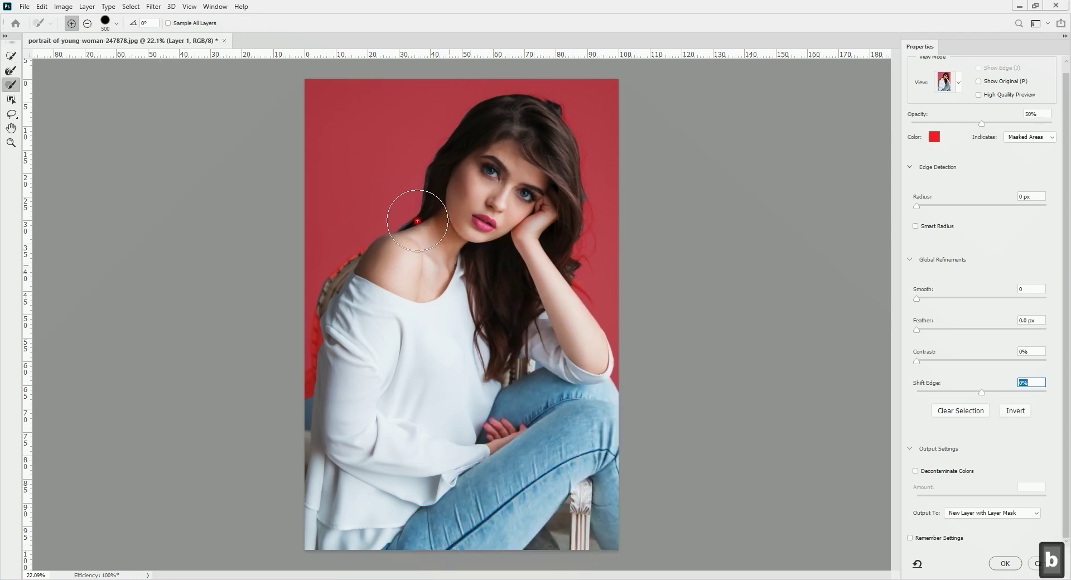
pyautogui.moveTo(418, 211)
pyautogui.mouseDown()
pyautogui.moveTo(472, 130)
pyautogui.moveTo(511, 115)
pyautogui.moveTo(550, 119)
pyautogui.moveTo(577, 332)
pyautogui.mouseUp()
pyautogui.press('r')
pyautogui.press('[')
pyautogui.press(']')
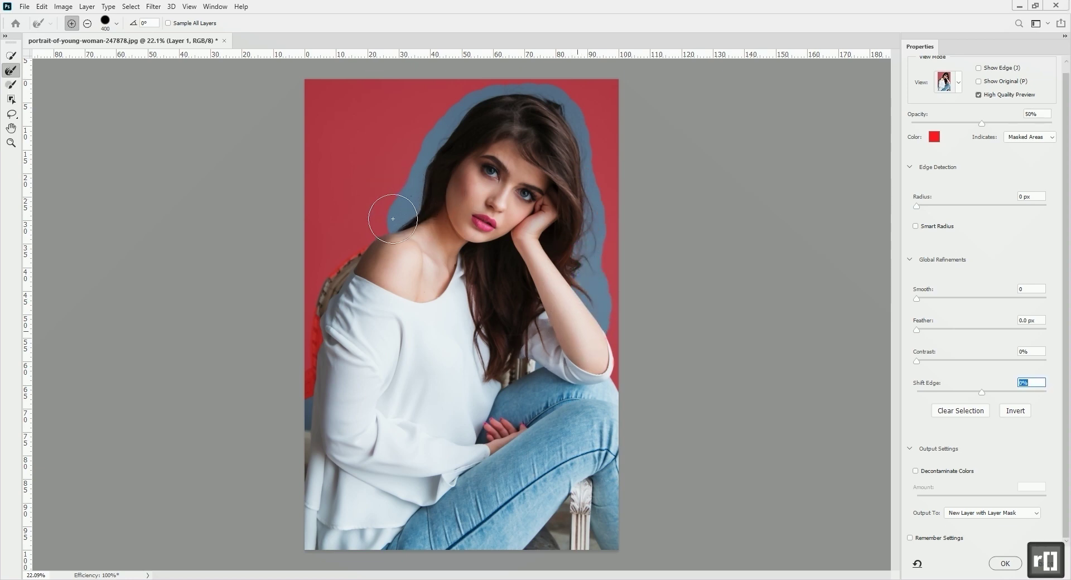
pyautogui.press('[')
pyautogui.moveTo(392, 217)
pyautogui.mouseDown()
pyautogui.moveTo(457, 105)
pyautogui.moveTo(498, 83)
pyautogui.moveTo(542, 85)
pyautogui.moveTo(579, 115)
pyautogui.moveTo(589, 155)
pyautogui.moveTo(596, 237)
pyautogui.moveTo(586, 267)
pyautogui.moveTo(611, 324)
pyautogui.moveTo(584, 294)
pyautogui.mouseUp()
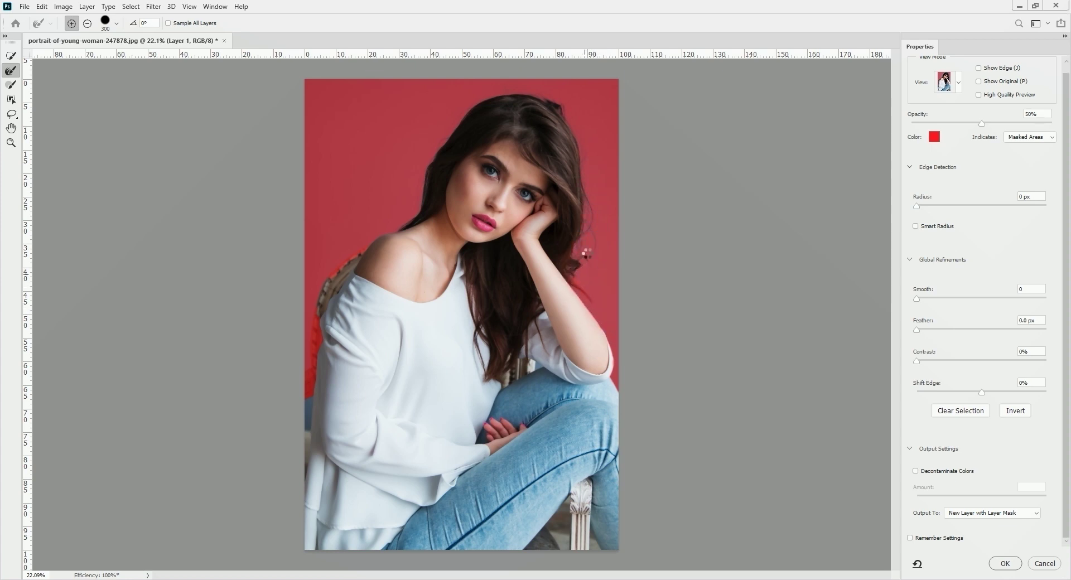
# Step: Set Shift Edge to 20% and output the selection as a new layer with a layer mask
pyautogui.write('20')
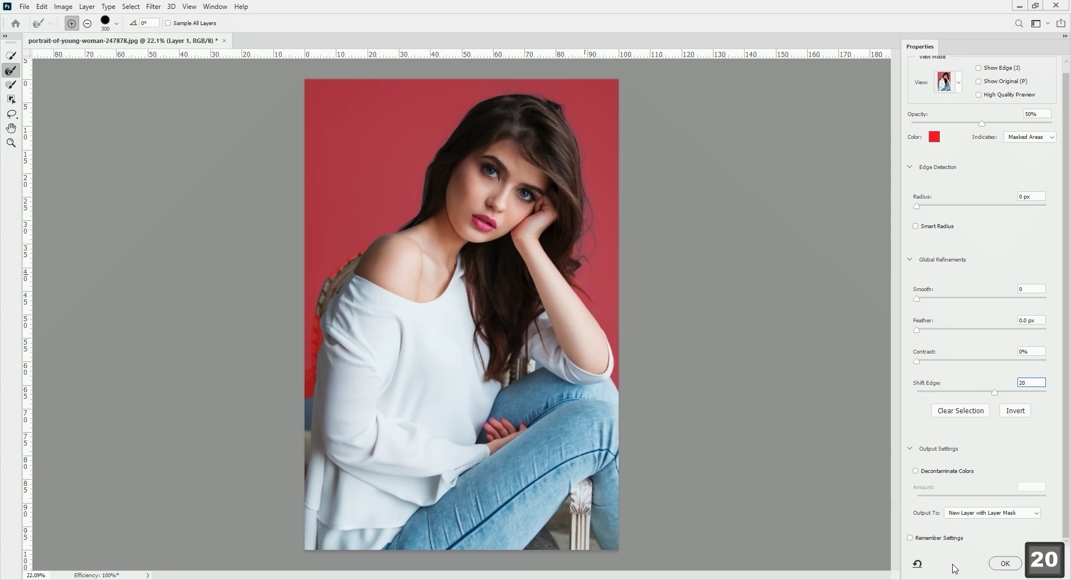
pyautogui.click(1005, 564)
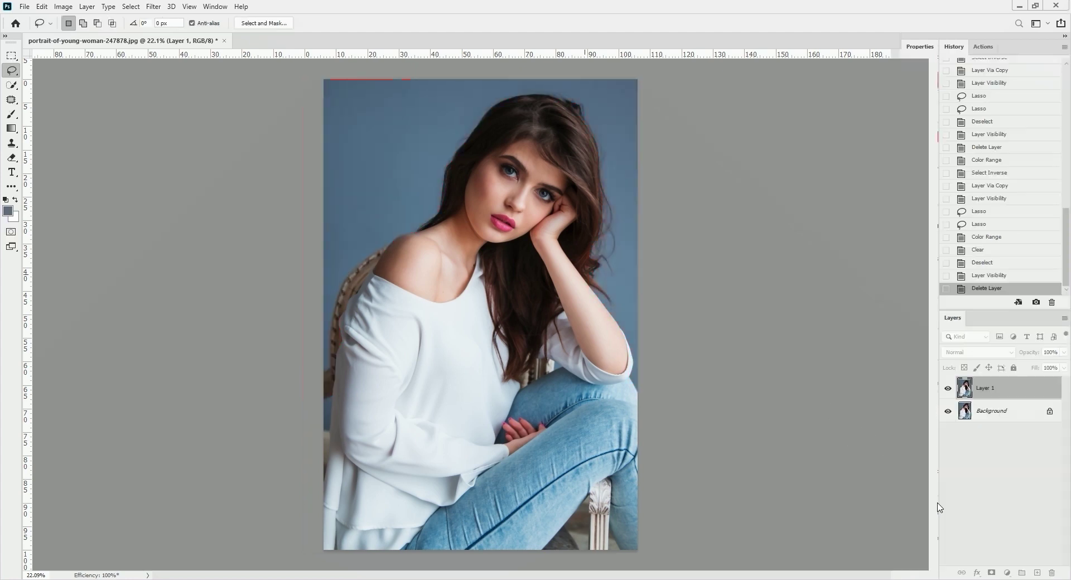
# Step: Add a new layer directly beneath the masked copy and fill it with white
pyautogui.click(993, 417)
pyautogui.hotkey('ctrl', 'shift', 'n')
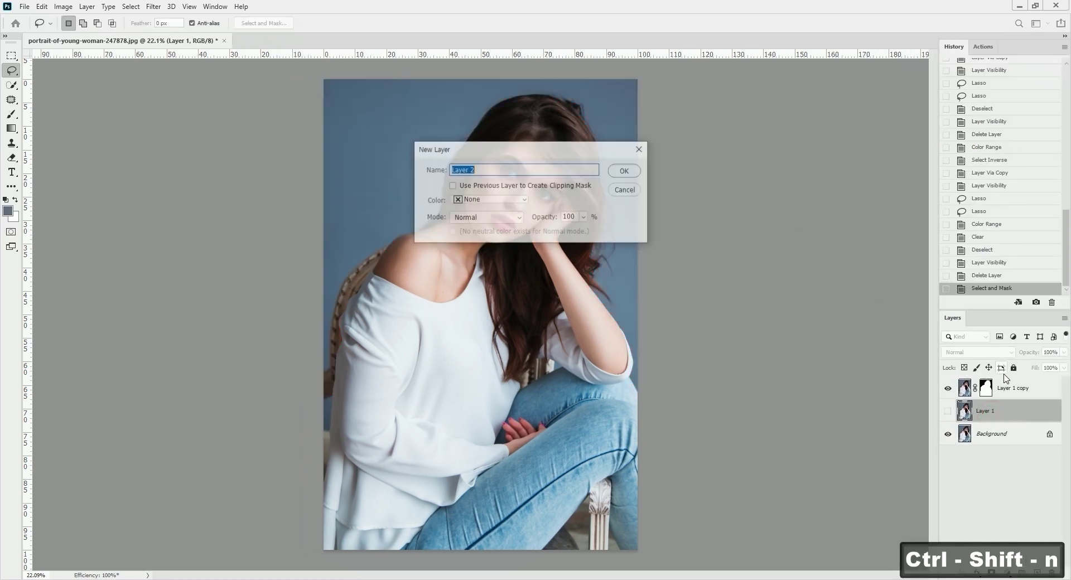
pyautogui.press('Return')
pyautogui.hotkey('ctrl', 'Delete')
# Step: Examine the masked hair strands against the white layer along the hair's outer edge, the crown and the side opposite the hand
pyautogui.hotkey('ctrl', 'space')
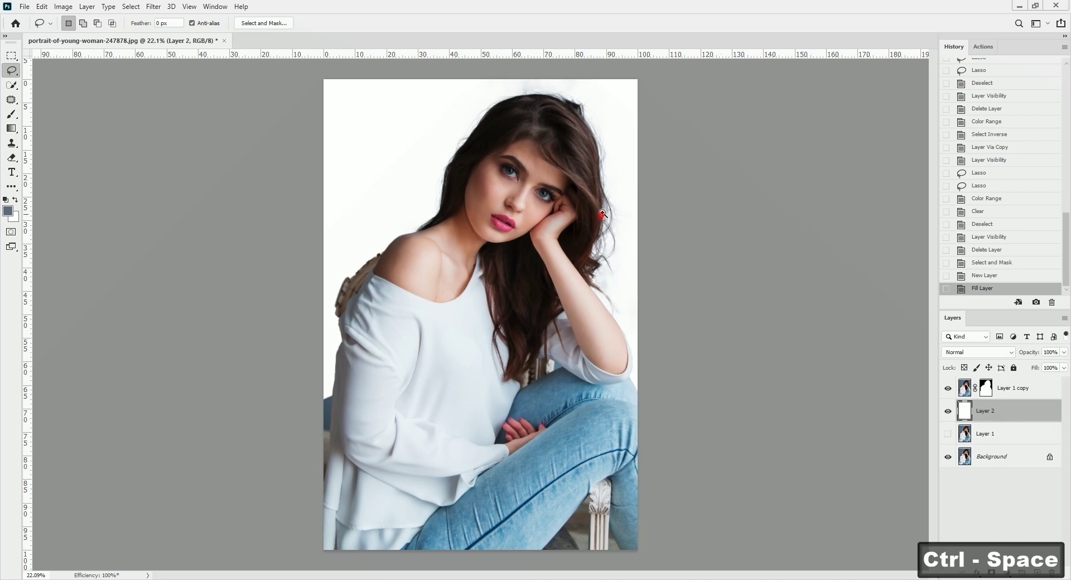
pyautogui.moveTo(600, 218); pyautogui.dragTo(667, 402)
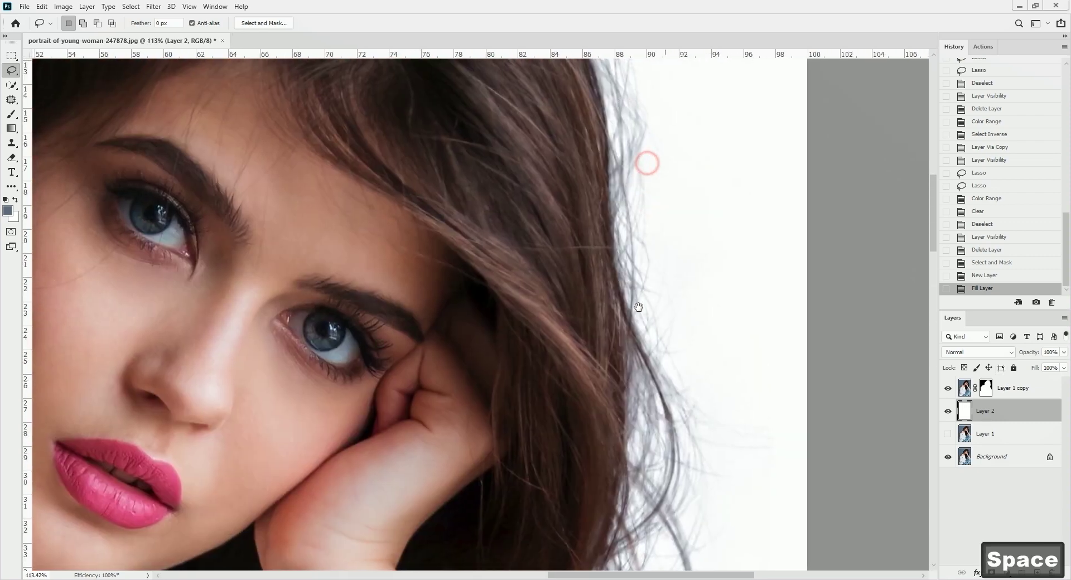
pyautogui.moveTo(646, 194); pyautogui.dragTo(717, 357)
pyautogui.moveTo(601, 263); pyautogui.dragTo(797, 247)
pyautogui.moveTo(489, 294); pyautogui.dragTo(576, 237)
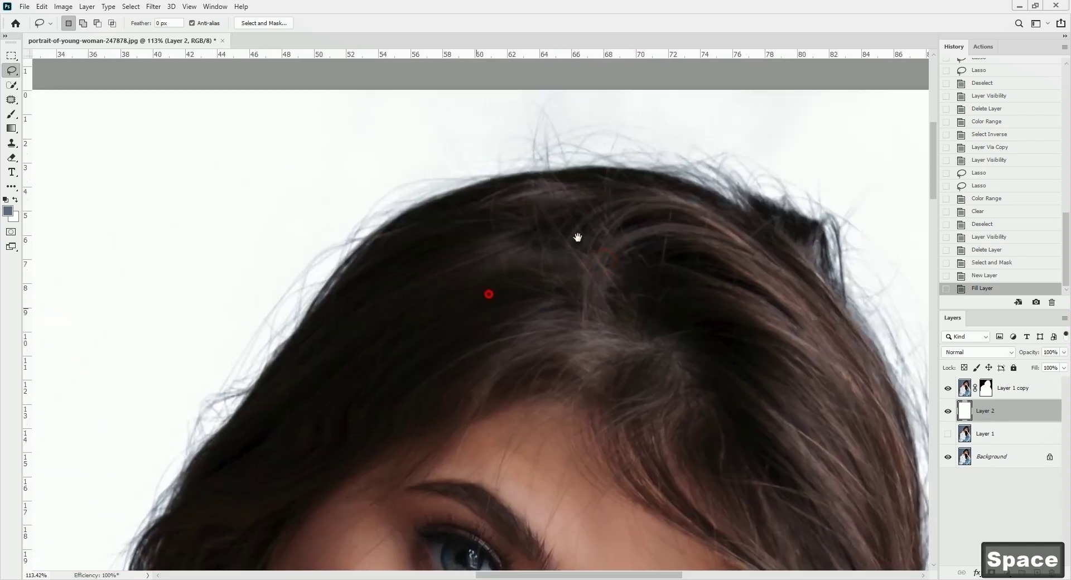
pyautogui.moveTo(524, 346); pyautogui.dragTo(657, 162)
pyautogui.moveTo(570, 255); pyautogui.dragTo(570, 269)
pyautogui.hotkey('ctrl', 'space')
pyautogui.moveTo(493, 280); pyautogui.dragTo(520, 272)
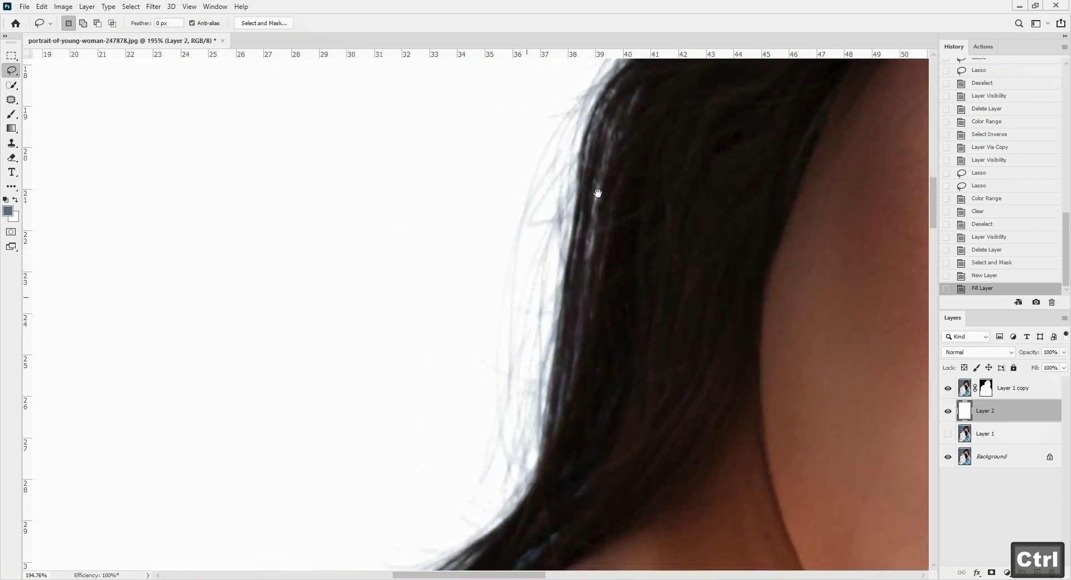
pyautogui.press('space')
pyautogui.moveTo(597, 196); pyautogui.dragTo(380, 497)
pyautogui.moveTo(631, 179); pyautogui.dragTo(500, 485)
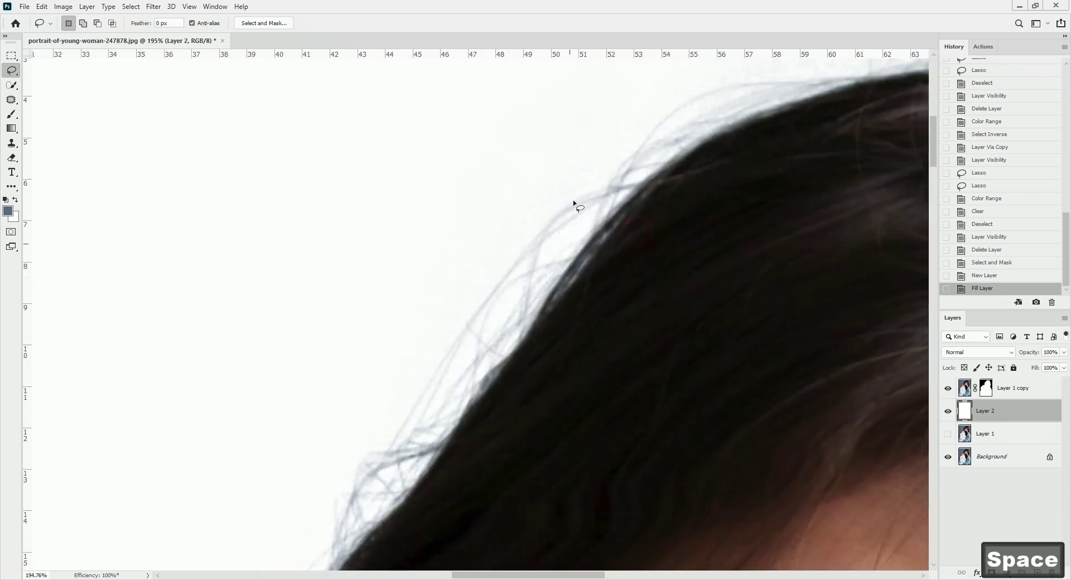
# Step: Show Layer 1 and toggle the white layer off and on to compare the masked hair with the original backdrop
pyautogui.click(949, 432)
pyautogui.click(948, 411)
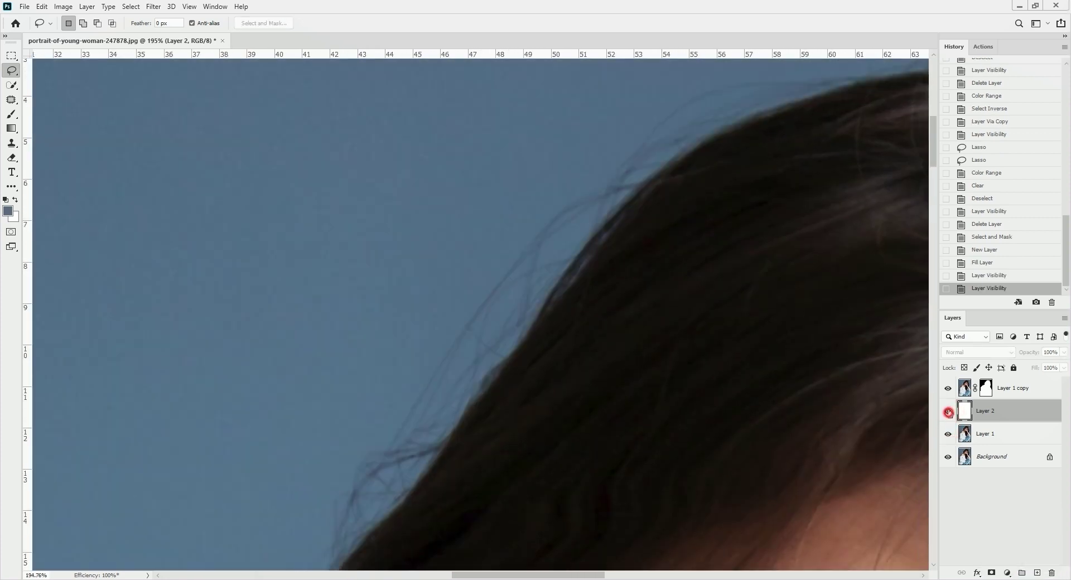
pyautogui.click(948, 411)
# Step: Examine the masked strands beside the hand and forearm up close, and review the whole cutout against white
pyautogui.hotkey('ctrl', 'space')
pyautogui.moveTo(677, 303); pyautogui.dragTo(608, 226)
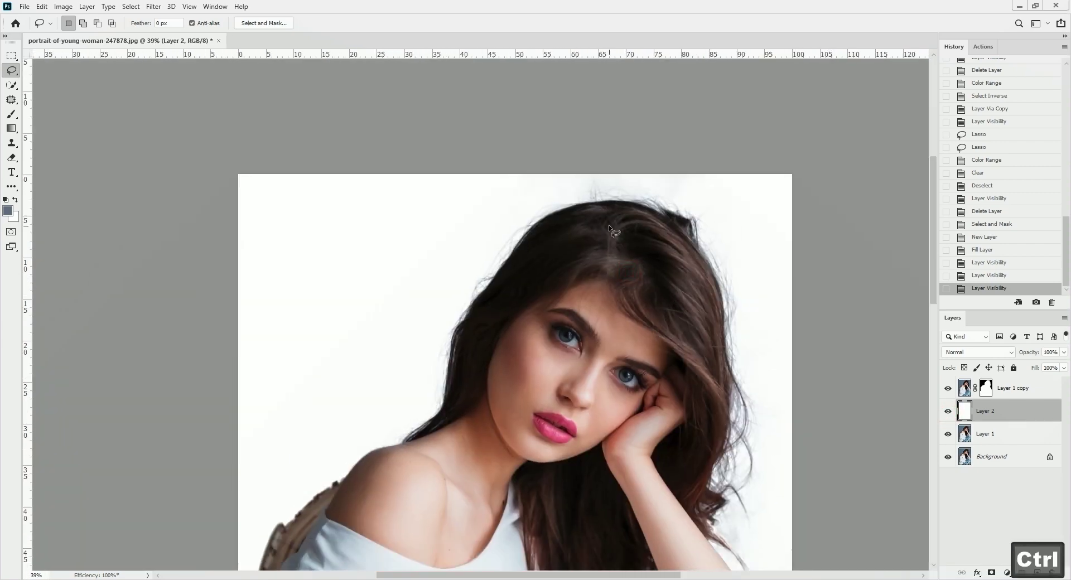
pyautogui.hotkey('ctrl', 'space')
pyautogui.moveTo(749, 418); pyautogui.dragTo(687, 61)
pyautogui.moveTo(674, 383); pyautogui.dragTo(725, 131)
pyautogui.moveTo(729, 136); pyautogui.dragTo(720, 262)
pyautogui.scroll(-4, 720, 282)
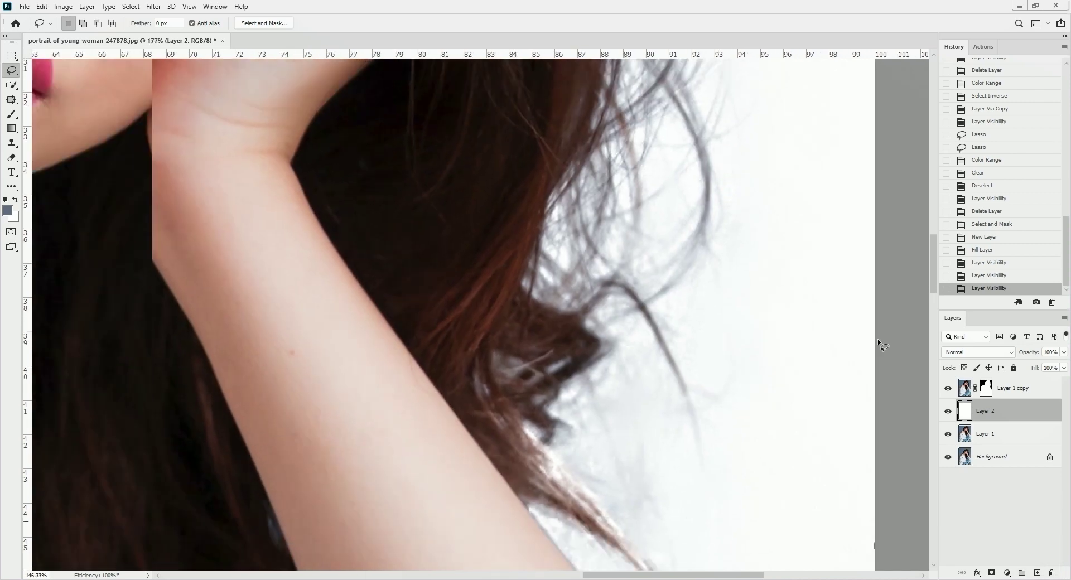
pyautogui.scroll(-14, 643, 325)
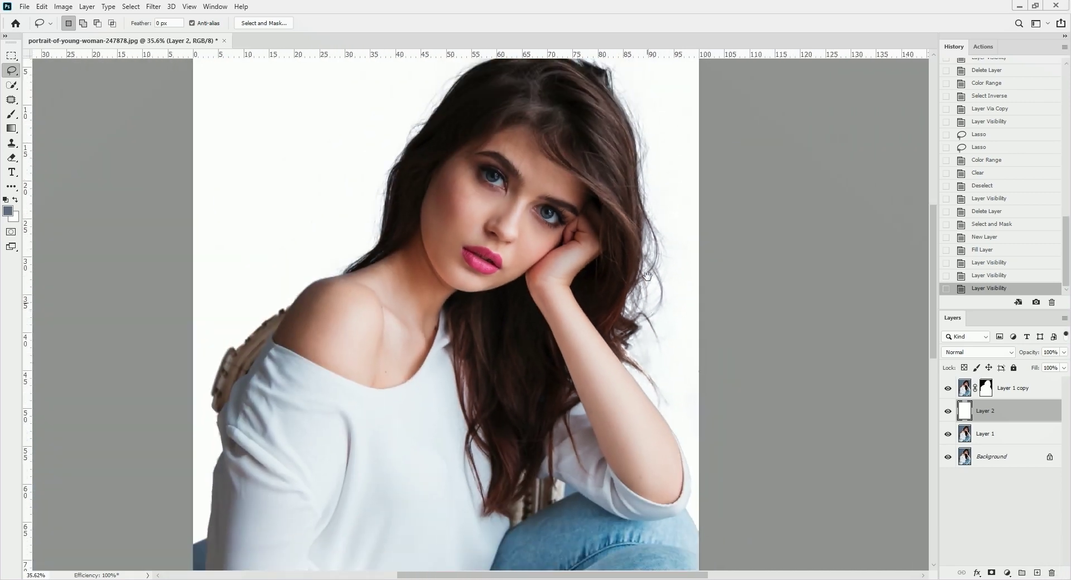
pyautogui.press('space')
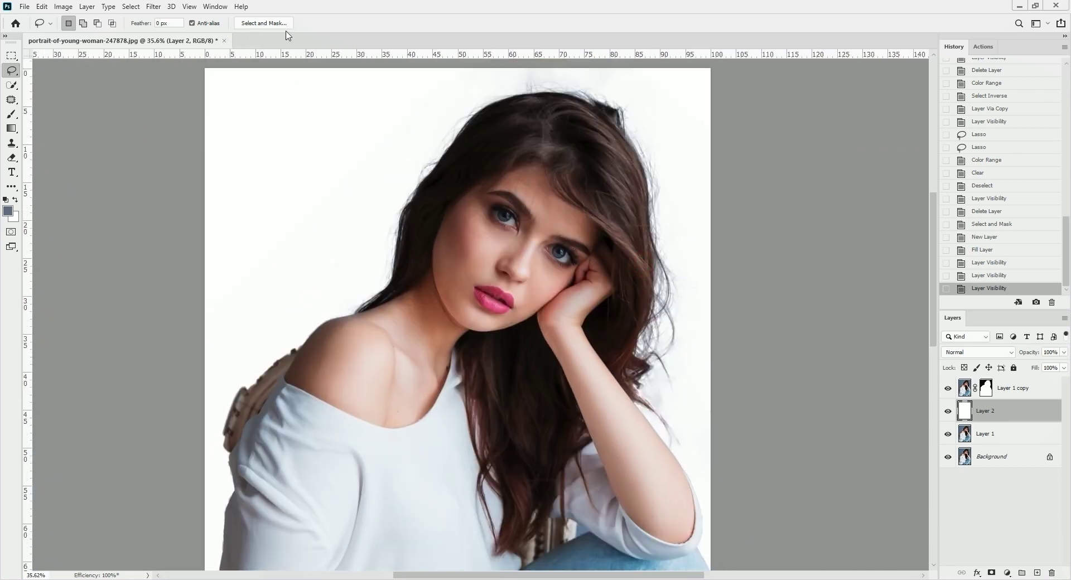
# Step: Delete the masked copy of Layer 1 together with the white layer beneath it
pyautogui.click(1035, 392)
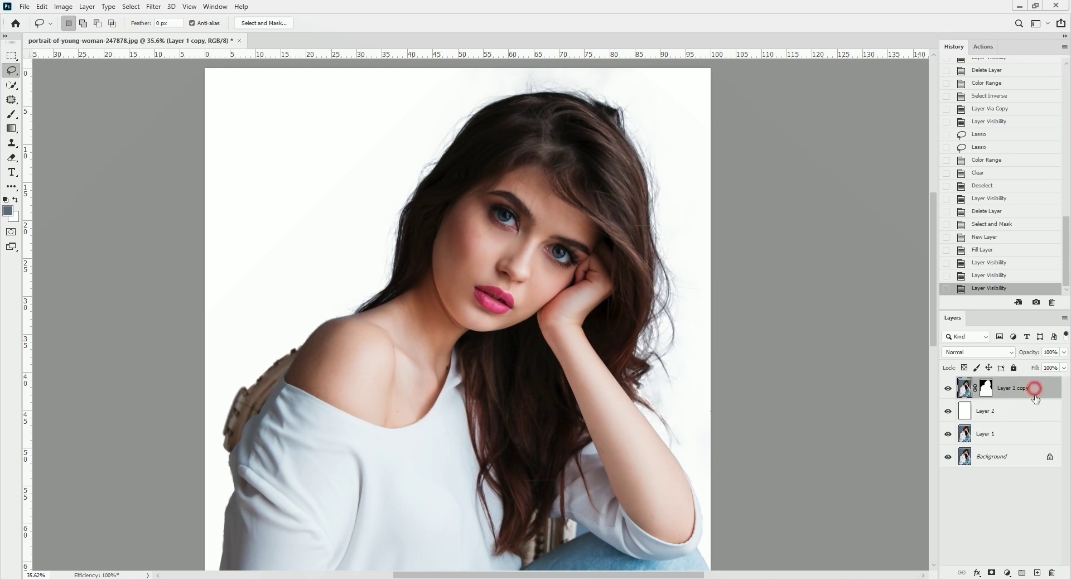
pyautogui.keyDown('shift'); pyautogui.click(1032, 412); pyautogui.keyUp('shift')
pyautogui.moveTo(1032, 411); pyautogui.dragTo(1052, 573)
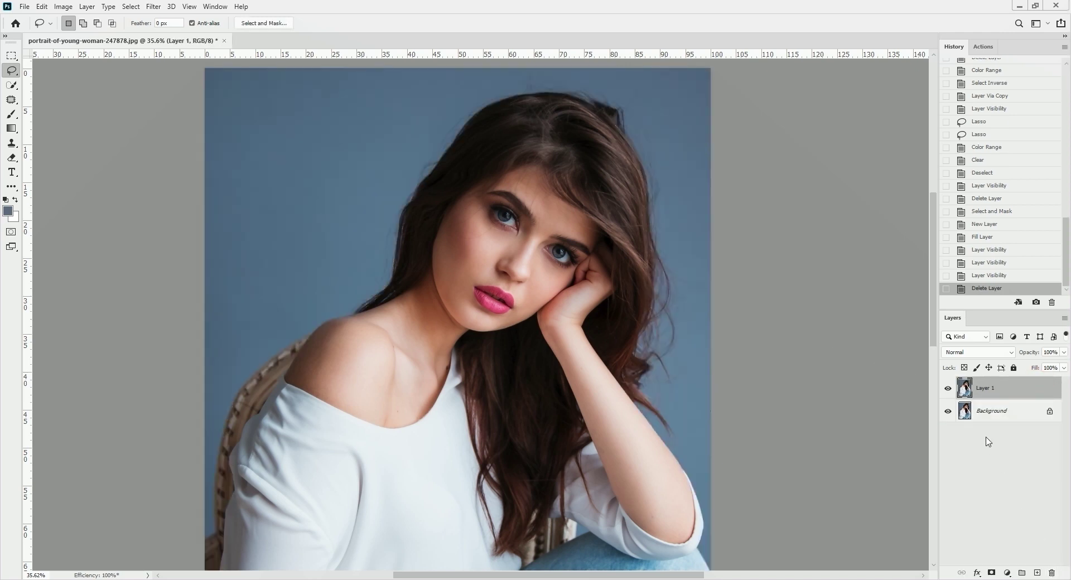
# Step: Compare the options of the Marquee, Lasso, Quick Selection and Patch tools for access to Select and Mask
pyautogui.click(11, 57)
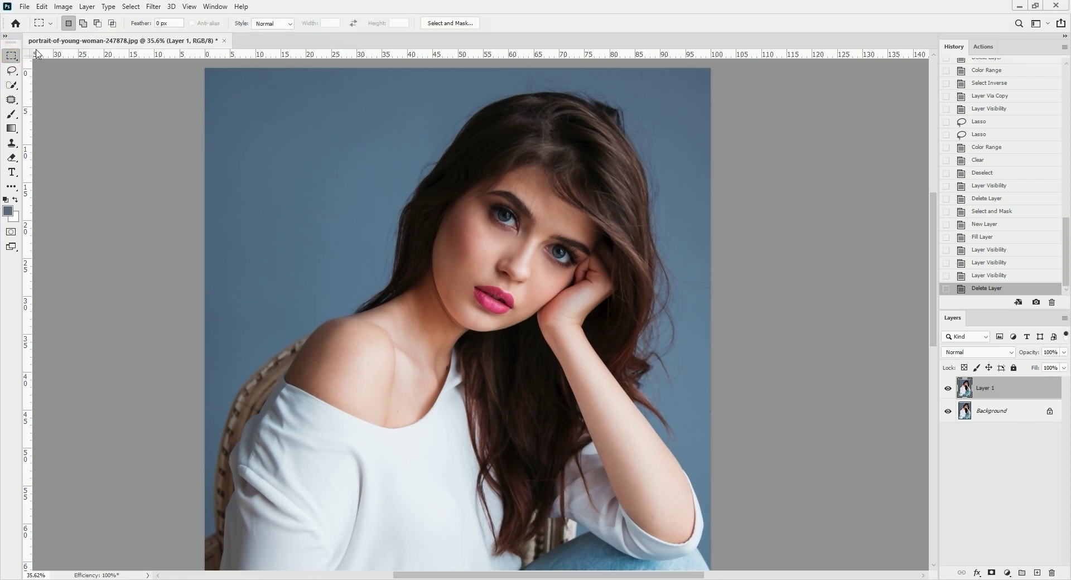
pyautogui.click(11, 71)
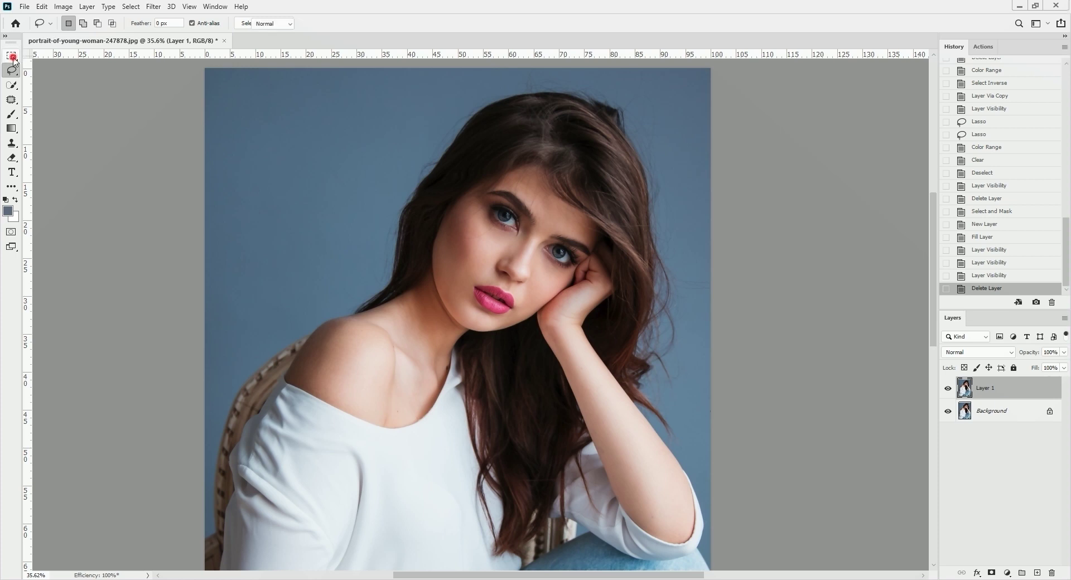
pyautogui.click(12, 56)
pyautogui.click(12, 87)
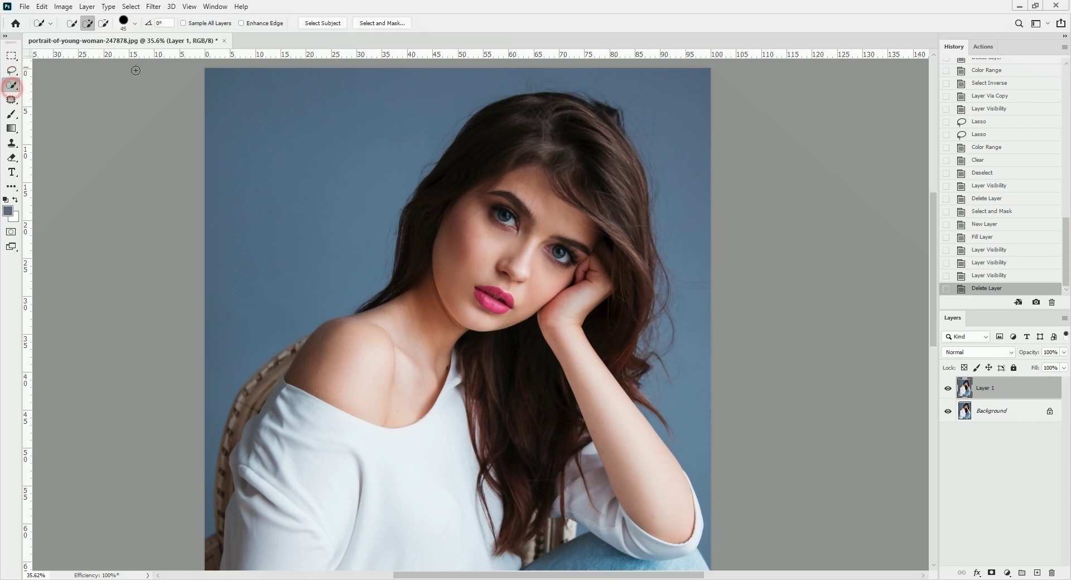
pyautogui.click(11, 100)
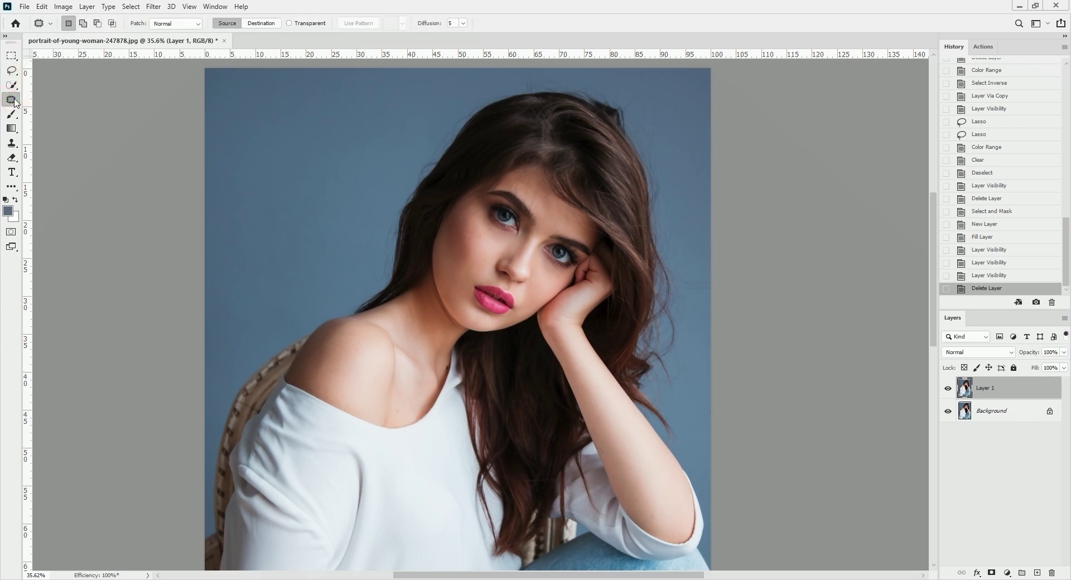
pyautogui.click(12, 84)
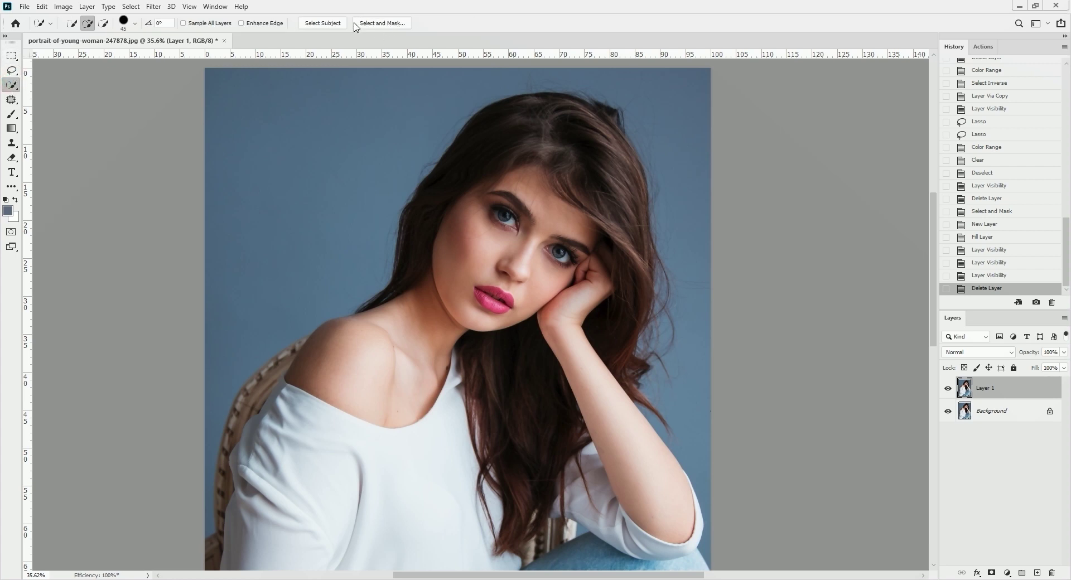
# Step: Open Layer 1 in Select and Mask from the Lasso tool, preview the On Layers view and set the view mode to Overlay
pyautogui.click(11, 71)
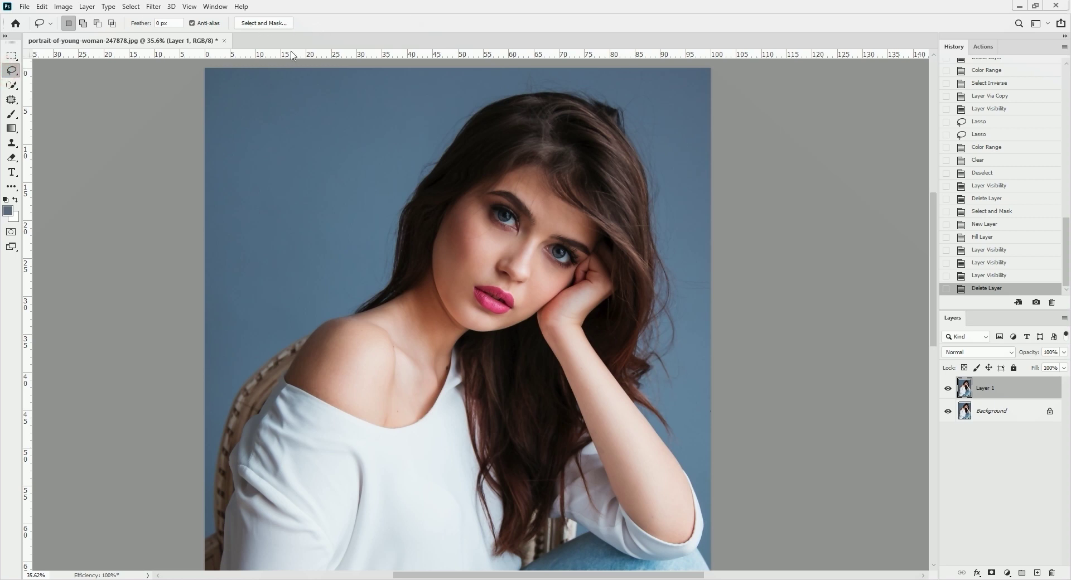
pyautogui.click(270, 25)
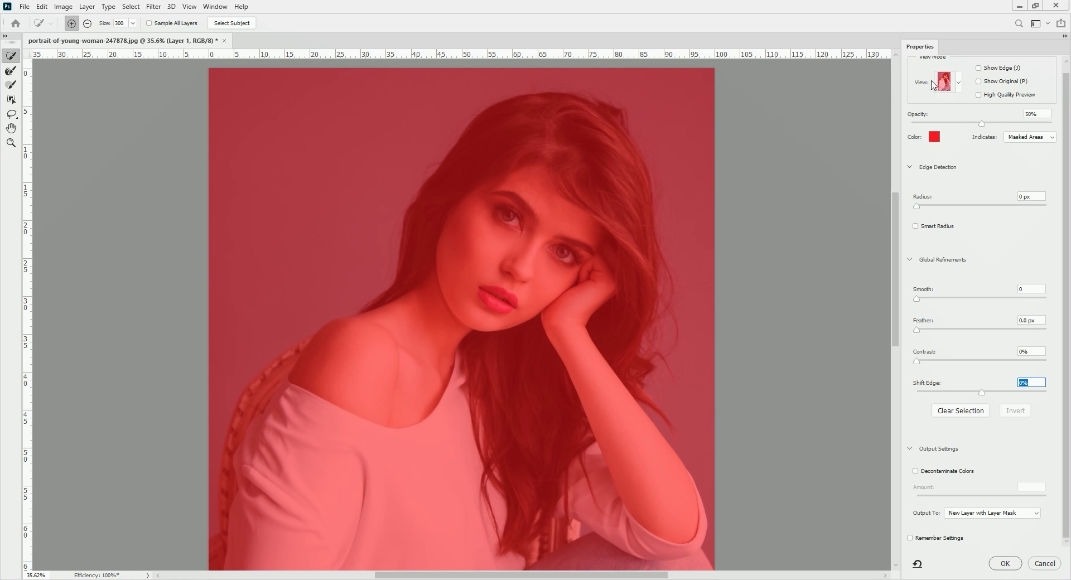
pyautogui.click(959, 84)
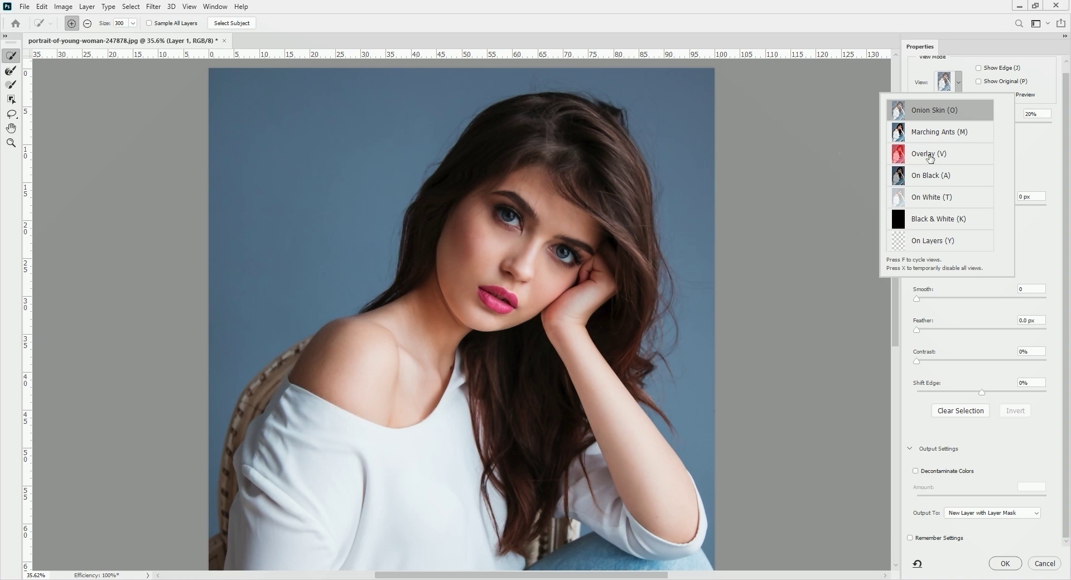
pyautogui.click(953, 156)
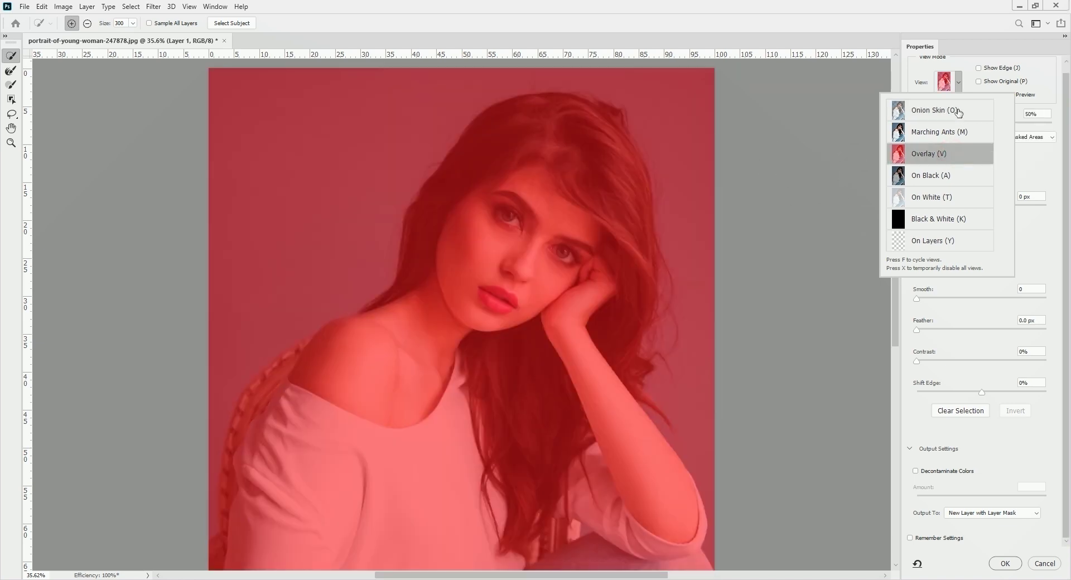
pyautogui.click(960, 85)
pyautogui.click(959, 85)
pyautogui.click(935, 246)
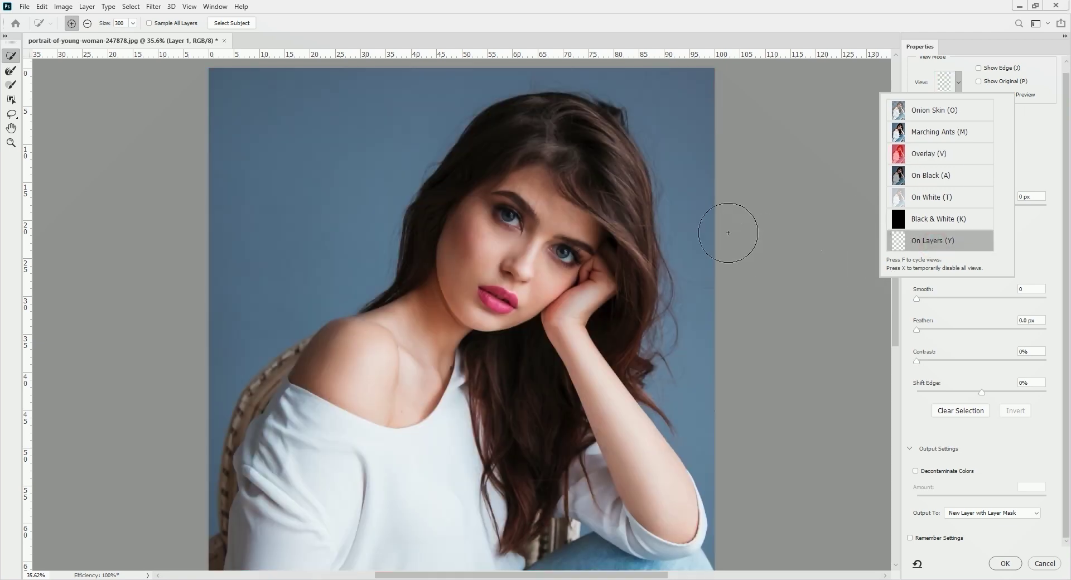
pyautogui.click(933, 155)
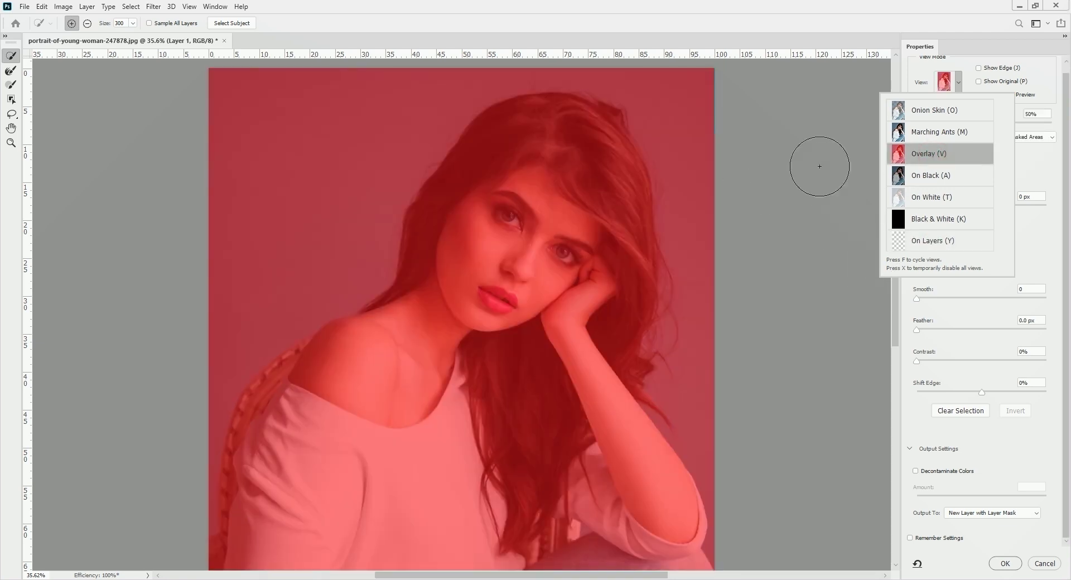
pyautogui.click(1039, 167)
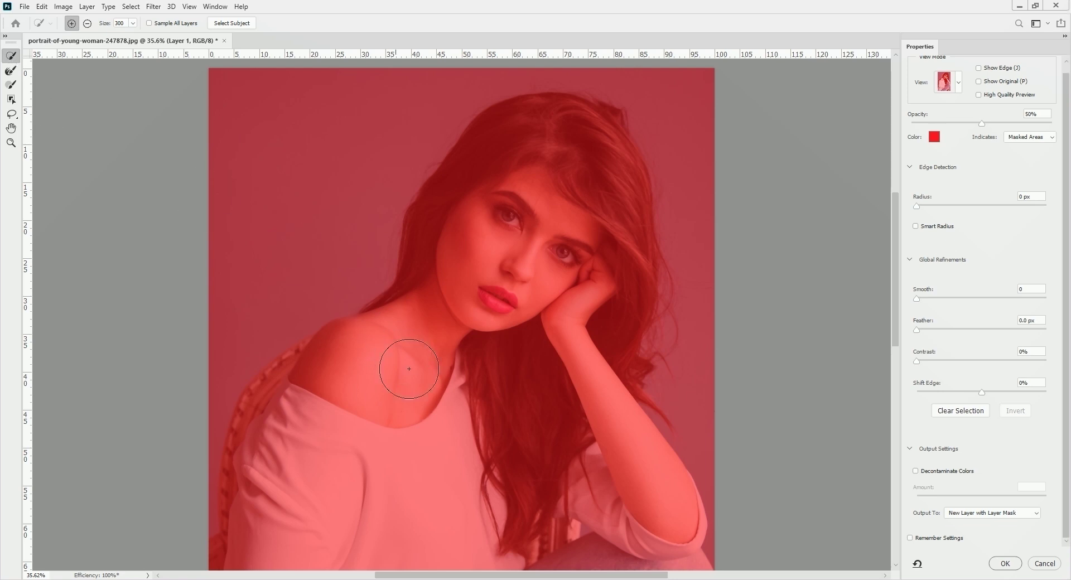
# Step: Select the woman's sweater, jeans, arm, face and hair with Quick Selection strokes at brush size 300
pyautogui.moveTo(409, 369); pyautogui.dragTo(420, 277)
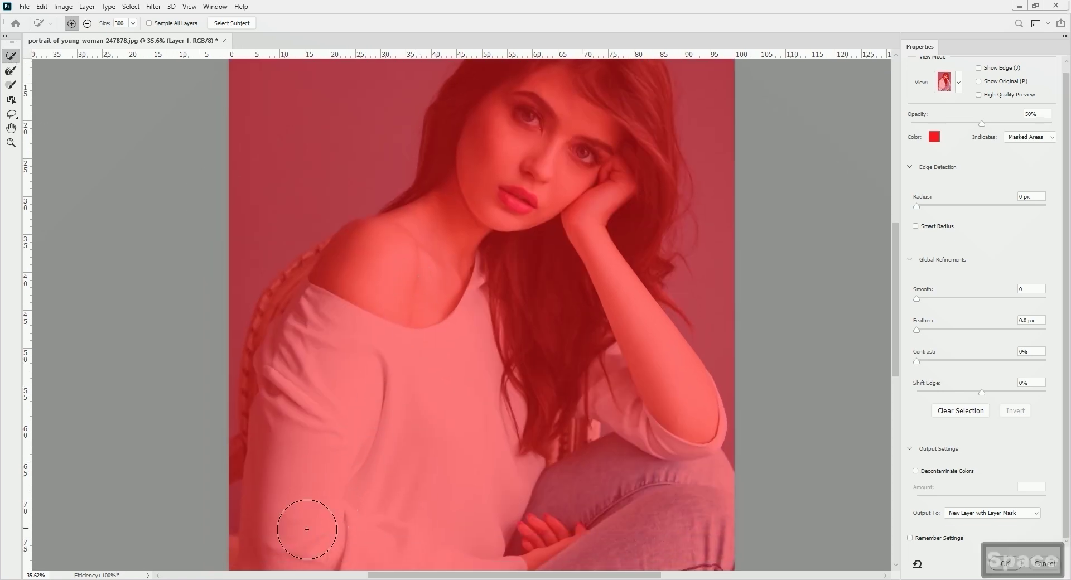
pyautogui.moveTo(304, 521)
pyautogui.mouseDown()
pyautogui.moveTo(327, 356)
pyautogui.moveTo(344, 320)
pyautogui.mouseUp()
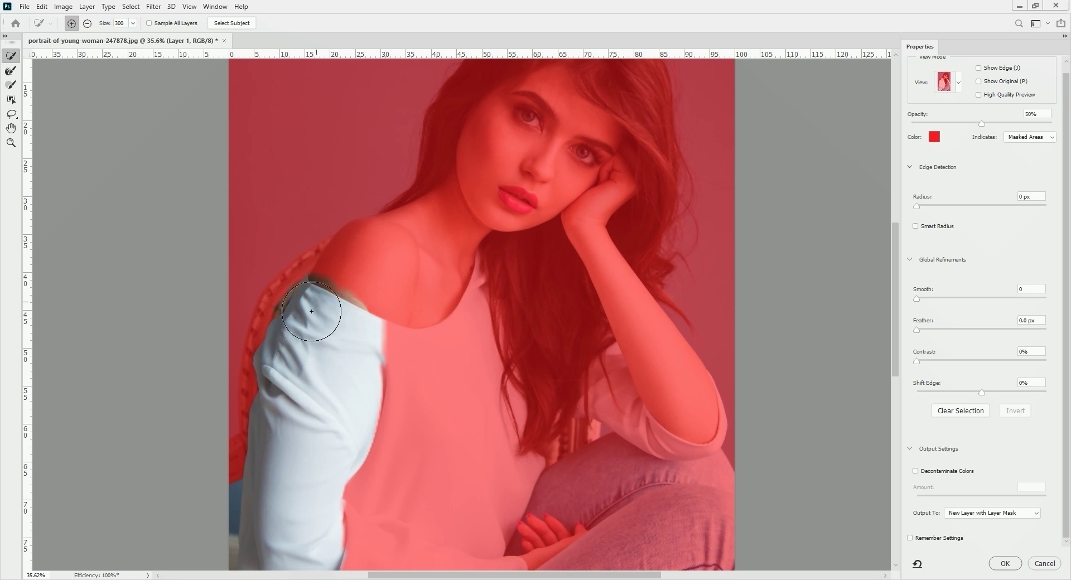
pyautogui.moveTo(276, 424)
pyautogui.mouseDown()
pyautogui.moveTo(476, 161)
pyautogui.moveTo(534, 109)
pyautogui.moveTo(593, 103)
pyautogui.moveTo(619, 187)
pyautogui.moveTo(584, 268)
pyautogui.moveTo(620, 338)
pyautogui.mouseUp()
pyautogui.moveTo(657, 492); pyautogui.dragTo(634, 491)
pyautogui.moveTo(634, 491); pyautogui.dragTo(640, 228)
pyautogui.moveTo(670, 290)
pyautogui.mouseDown()
pyautogui.moveTo(671, 407)
pyautogui.moveTo(563, 337)
pyautogui.mouseUp()
pyautogui.moveTo(514, 180); pyautogui.dragTo(639, 521)
# Step: Paint a wide band around the hair outline into the selection with the Brush tool at size 500, taking in all loose strands
pyautogui.moveTo(547, 268); pyautogui.dragTo(537, 318)
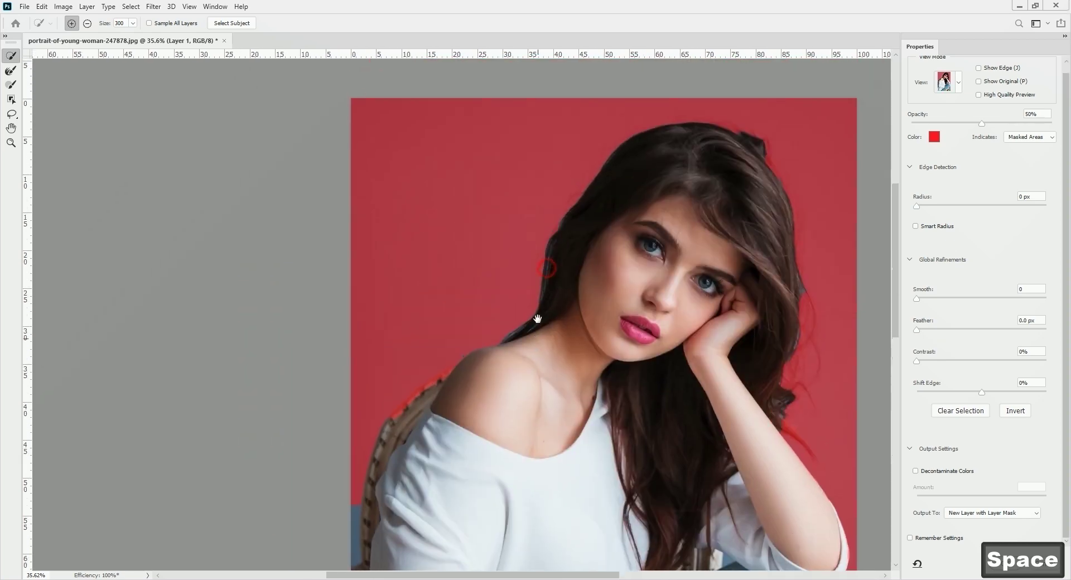
pyautogui.moveTo(456, 464); pyautogui.dragTo(533, 240)
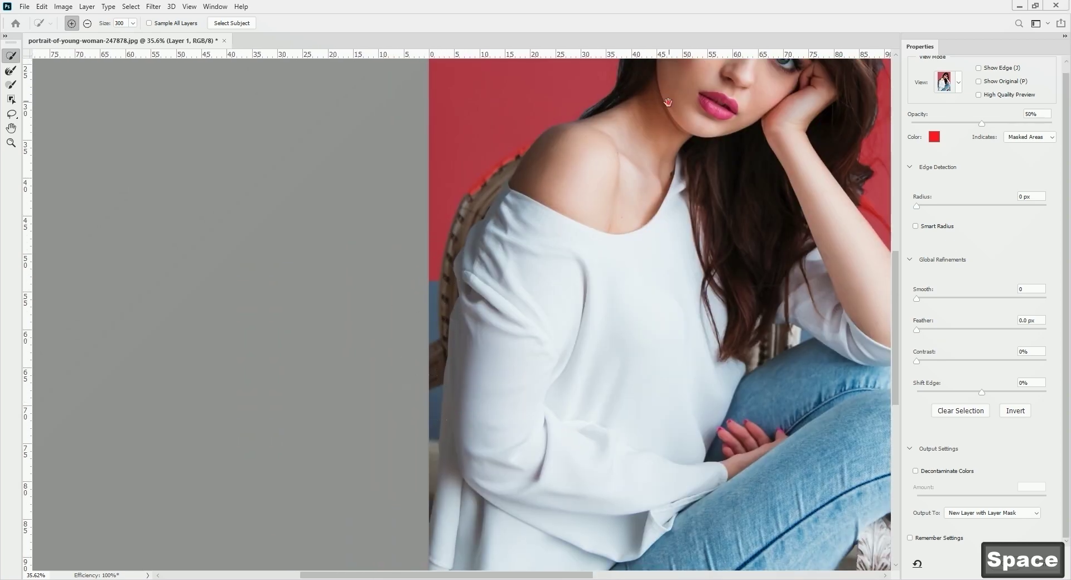
pyautogui.moveTo(669, 102); pyautogui.dragTo(492, 400)
pyautogui.scroll(5, 474, 308)
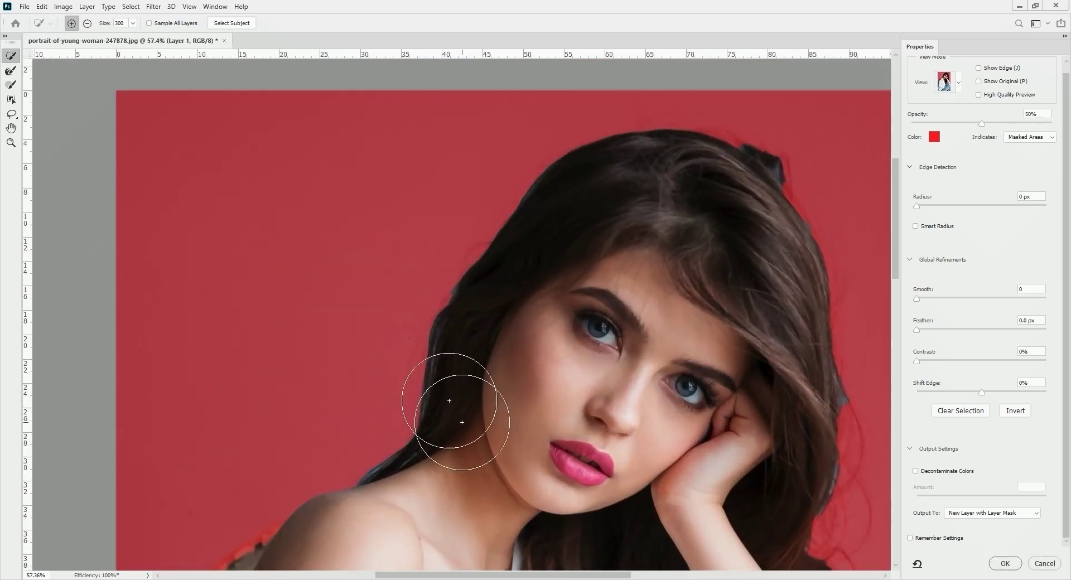
pyautogui.click(11, 86)
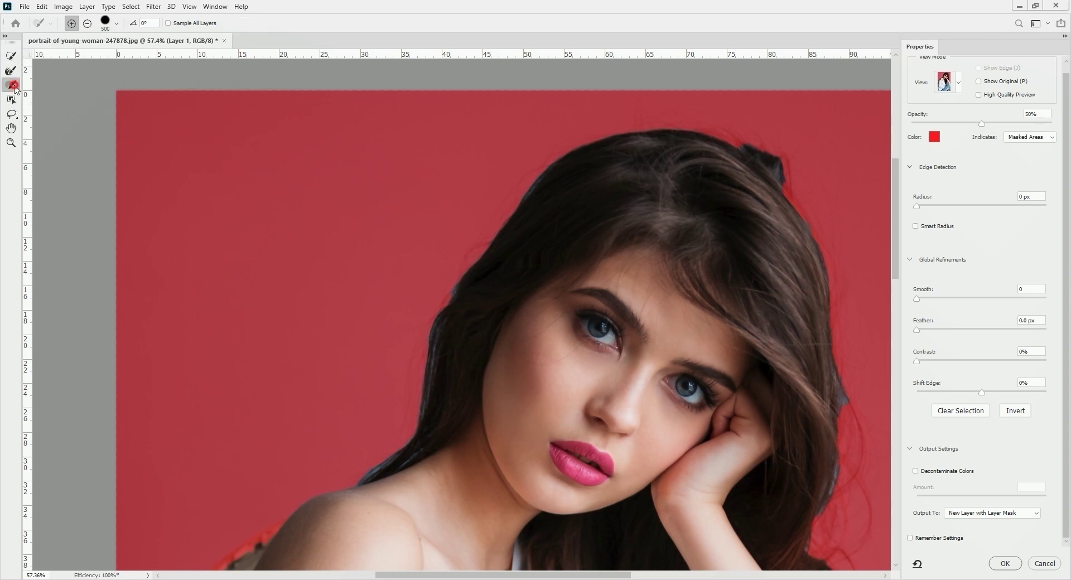
pyautogui.moveTo(474, 380); pyautogui.dragTo(476, 304)
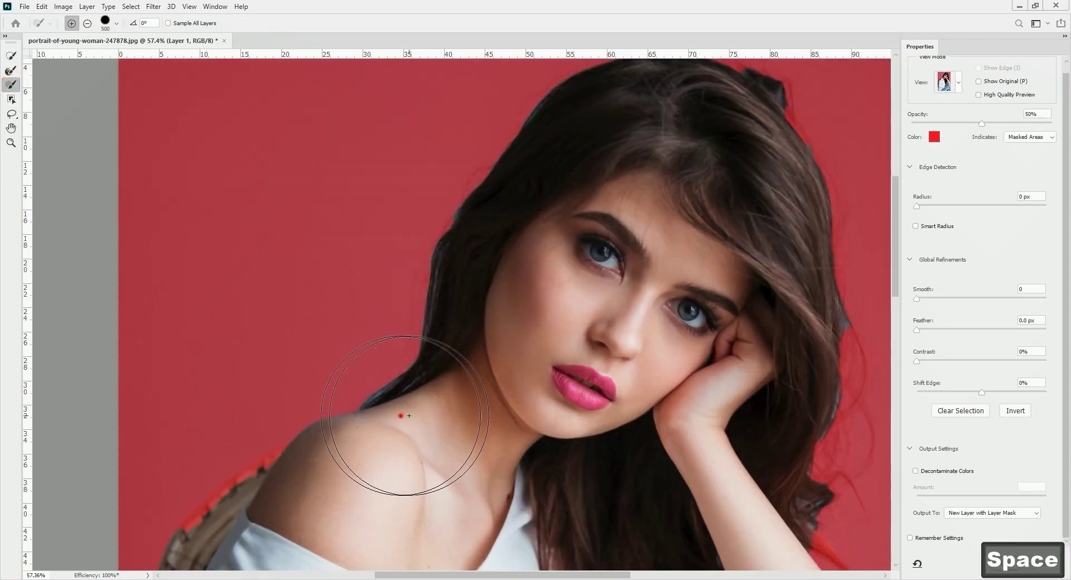
pyautogui.moveTo(401, 416)
pyautogui.mouseDown()
pyautogui.moveTo(431, 389)
pyautogui.moveTo(472, 256)
pyautogui.moveTo(514, 197)
pyautogui.moveTo(574, 170)
pyautogui.mouseUp()
pyautogui.moveTo(574, 170)
pyautogui.mouseDown()
pyautogui.moveTo(511, 287)
pyautogui.moveTo(506, 271)
pyautogui.moveTo(557, 223)
pyautogui.moveTo(694, 218)
pyautogui.moveTo(758, 303)
pyautogui.moveTo(759, 445)
pyautogui.mouseUp()
pyautogui.moveTo(738, 397); pyautogui.dragTo(702, 296)
pyautogui.moveTo(705, 142); pyautogui.dragTo(713, 124)
pyautogui.moveTo(712, 312); pyautogui.dragTo(634, 93)
pyautogui.moveTo(690, 164)
pyautogui.mouseDown()
pyautogui.moveTo(633, 191)
pyautogui.moveTo(653, 356)
pyautogui.moveTo(645, 392)
pyautogui.mouseUp()
pyautogui.moveTo(566, 335); pyautogui.dragTo(754, 537)
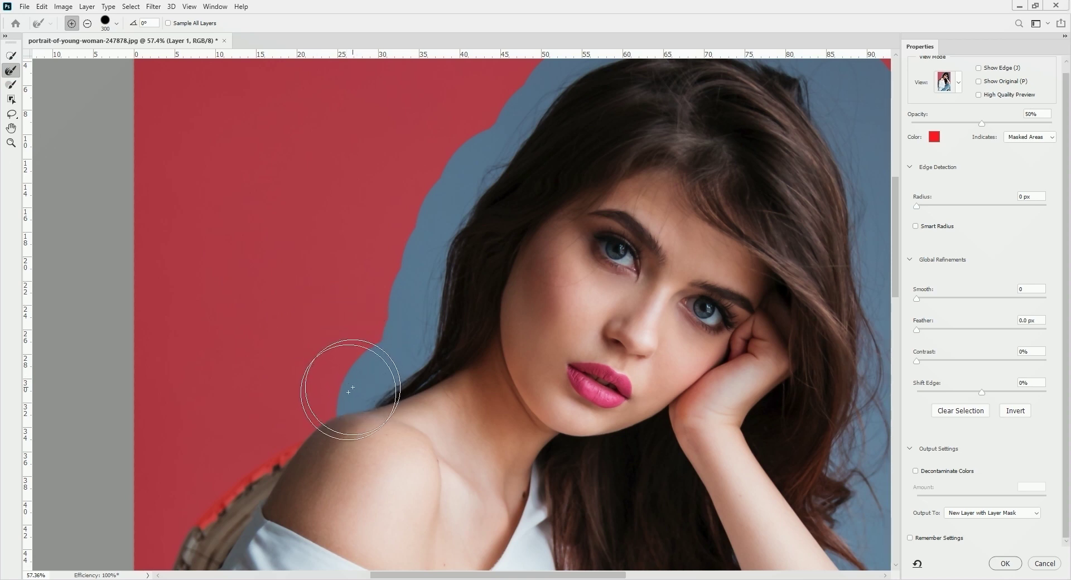
# Step: Remove the blue backdrop around the hair with the Refine Edge Brush at size 300, following the outer edge down to the forearm
pyautogui.moveTo(355, 387)
pyautogui.mouseDown()
pyautogui.moveTo(404, 330)
pyautogui.moveTo(445, 204)
pyautogui.moveTo(505, 115)
pyautogui.moveTo(384, 241)
pyautogui.moveTo(492, 184)
pyautogui.moveTo(617, 175)
pyautogui.moveTo(719, 228)
pyautogui.moveTo(744, 286)
pyautogui.moveTo(711, 251)
pyautogui.moveTo(760, 335)
pyautogui.moveTo(774, 479)
pyautogui.mouseUp()
pyautogui.press('space')
pyautogui.press('space')
pyautogui.moveTo(773, 482); pyautogui.dragTo(641, 106)
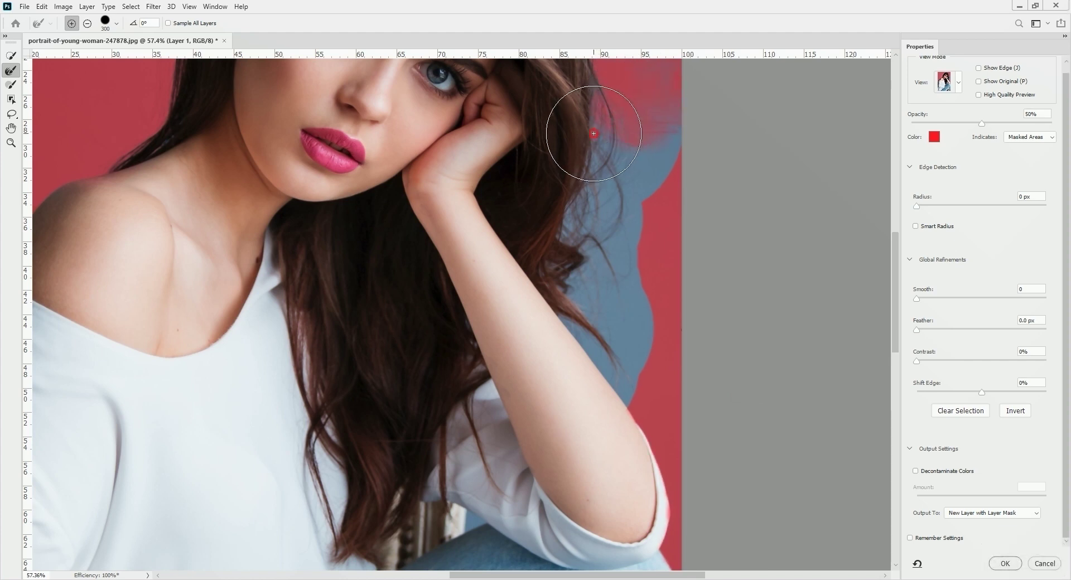
pyautogui.moveTo(597, 136)
pyautogui.mouseDown()
pyautogui.moveTo(650, 159)
pyautogui.moveTo(620, 214)
pyautogui.moveTo(562, 236)
pyautogui.moveTo(570, 227)
pyautogui.moveTo(612, 259)
pyautogui.moveTo(629, 238)
pyautogui.moveTo(629, 297)
pyautogui.moveTo(614, 310)
pyautogui.moveTo(593, 295)
pyautogui.mouseUp()
pyautogui.moveTo(635, 359)
pyautogui.mouseDown()
pyautogui.moveTo(627, 371)
pyautogui.moveTo(596, 348)
pyautogui.mouseUp()
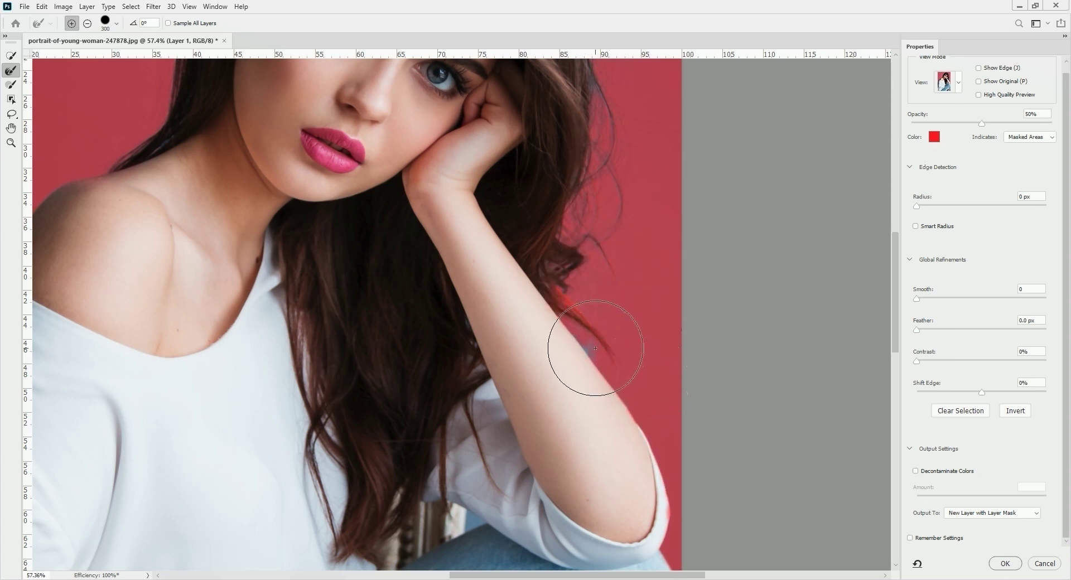
# Step: Restore the hair strand beside the forearm and clear the leftover backdrop patch next to it with the Refine Edge Brush
pyautogui.keyDown('alt'); pyautogui.click(563, 304); pyautogui.keyUp('alt')
pyautogui.moveTo(582, 313); pyautogui.dragTo(603, 295)
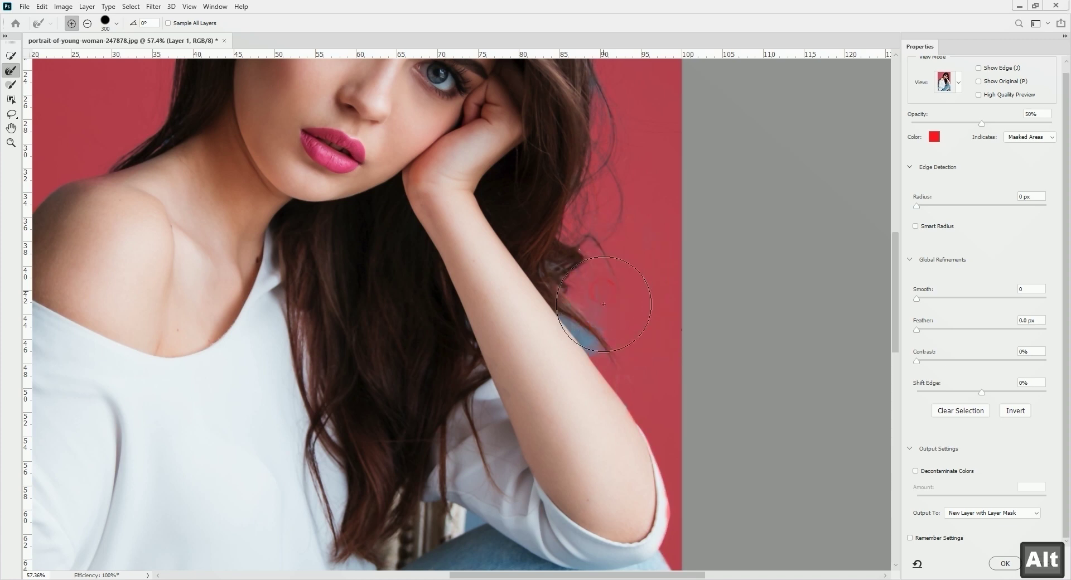
pyautogui.click(589, 348)
# Step: Touch up the loose strands between the hand and forearm, restoring the faded hair with the Refine Edge Brush in subtract mode
pyautogui.press('space')
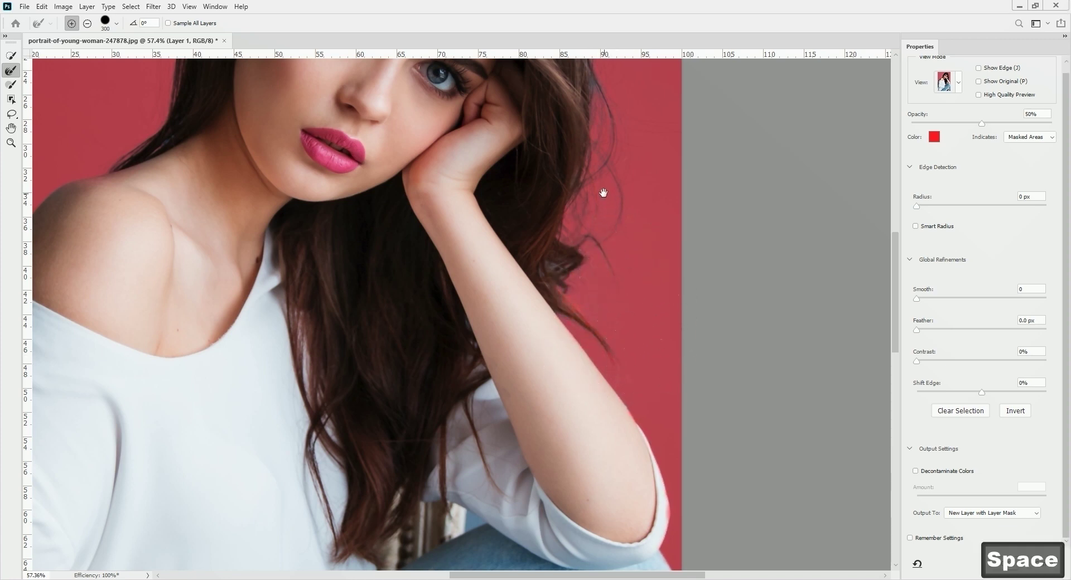
pyautogui.moveTo(603, 194); pyautogui.dragTo(626, 329)
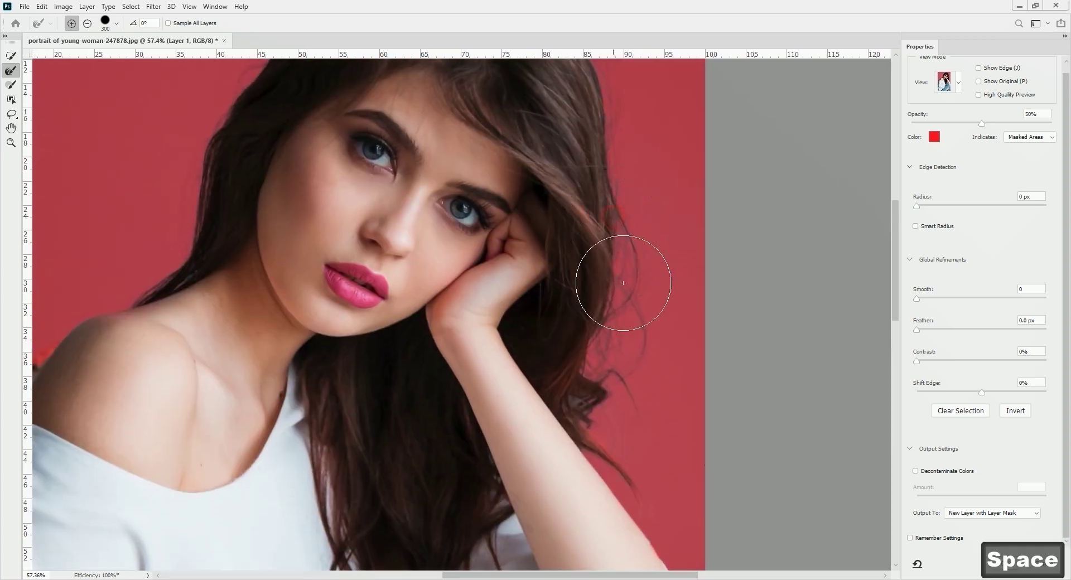
pyautogui.press('space')
pyautogui.moveTo(624, 283)
pyautogui.mouseDown()
pyautogui.moveTo(632, 361)
pyautogui.moveTo(607, 196)
pyautogui.mouseUp()
pyautogui.moveTo(583, 305); pyautogui.dragTo(569, 311)
pyautogui.press('space')
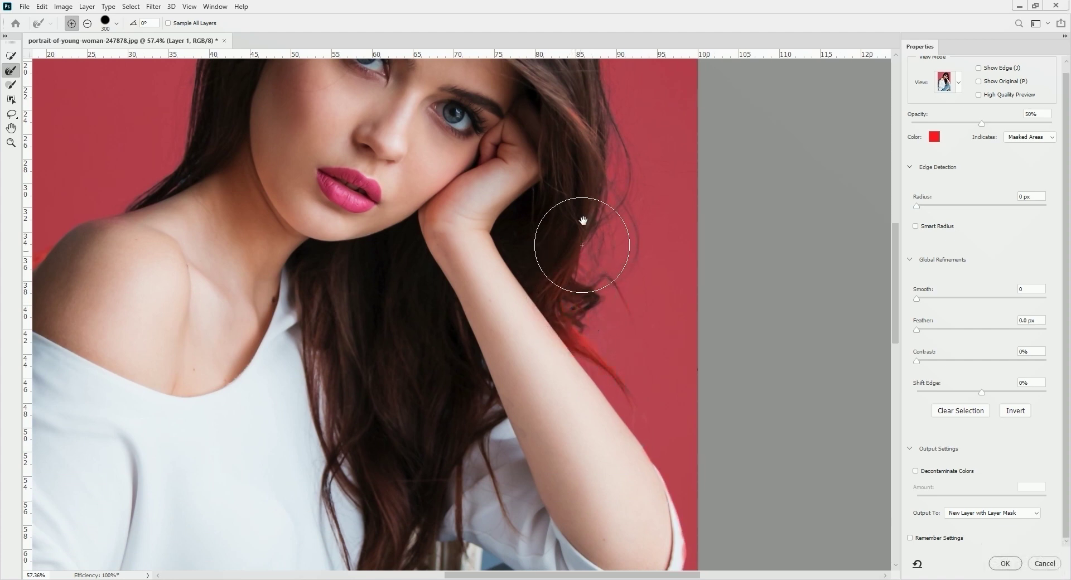
pyautogui.moveTo(583, 218); pyautogui.dragTo(585, 217)
pyautogui.press('alt')
pyautogui.moveTo(598, 352)
pyautogui.mouseDown()
pyautogui.moveTo(586, 341)
pyautogui.moveTo(622, 364)
pyautogui.moveTo(619, 394)
pyautogui.mouseUp()
pyautogui.press('space')
pyautogui.moveTo(582, 244); pyautogui.dragTo(606, 373)
# Step: Set Shift Edge to +20% and turn on High Quality Preview for the refined hair mask
pyautogui.hotkey('ctrl', '+')
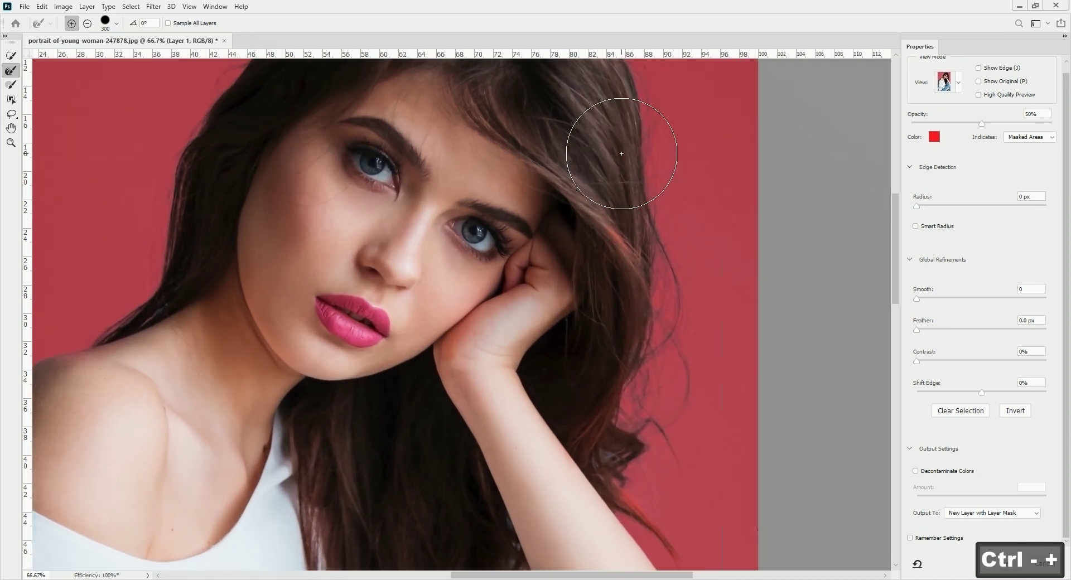
pyautogui.press('space')
pyautogui.moveTo(685, 174); pyautogui.dragTo(671, 443)
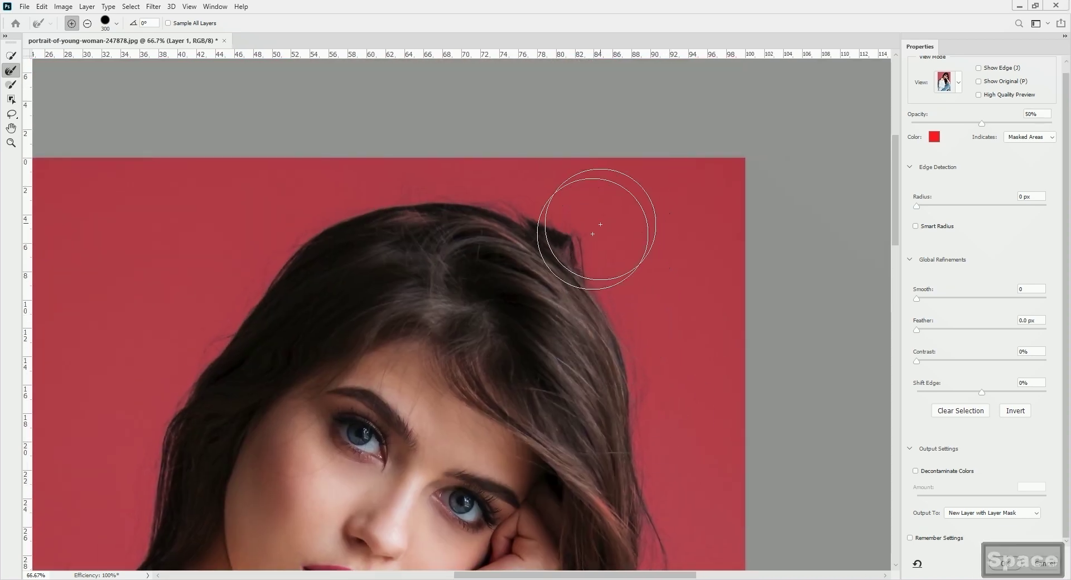
pyautogui.press('space')
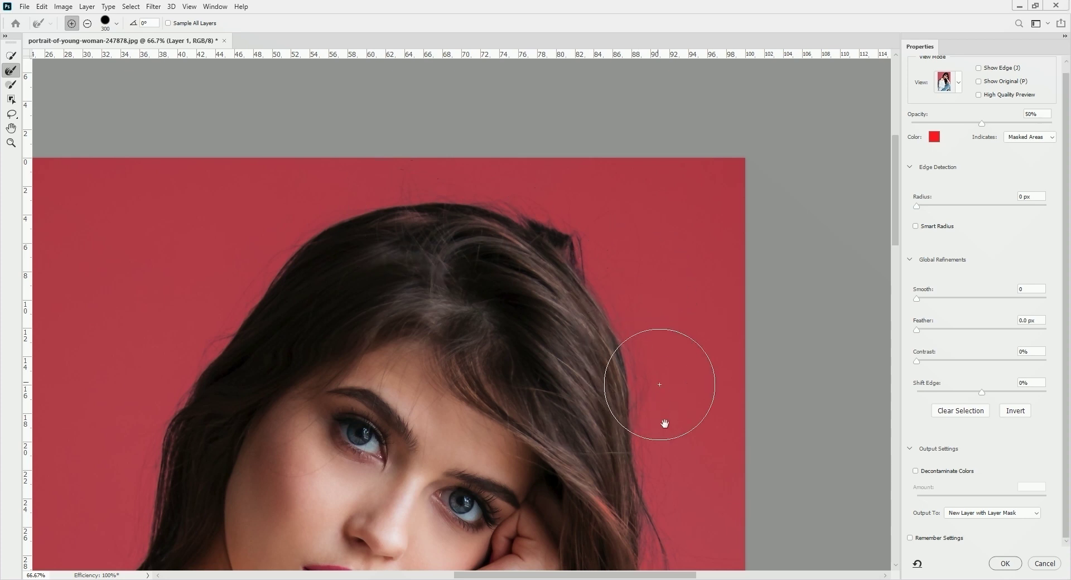
pyautogui.moveTo(665, 424); pyautogui.dragTo(543, 158)
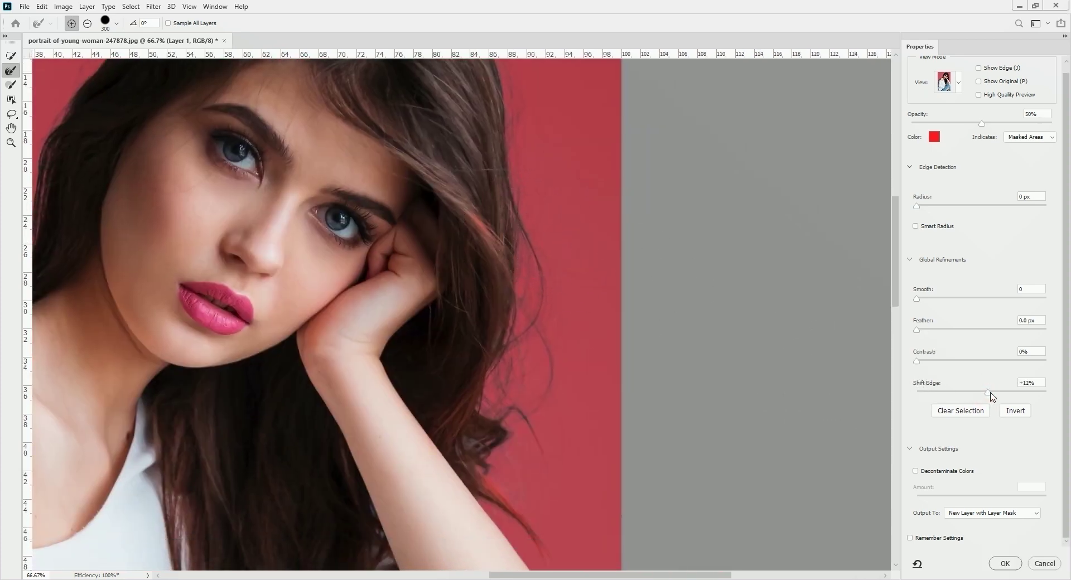
pyautogui.moveTo(991, 394); pyautogui.dragTo(992, 393)
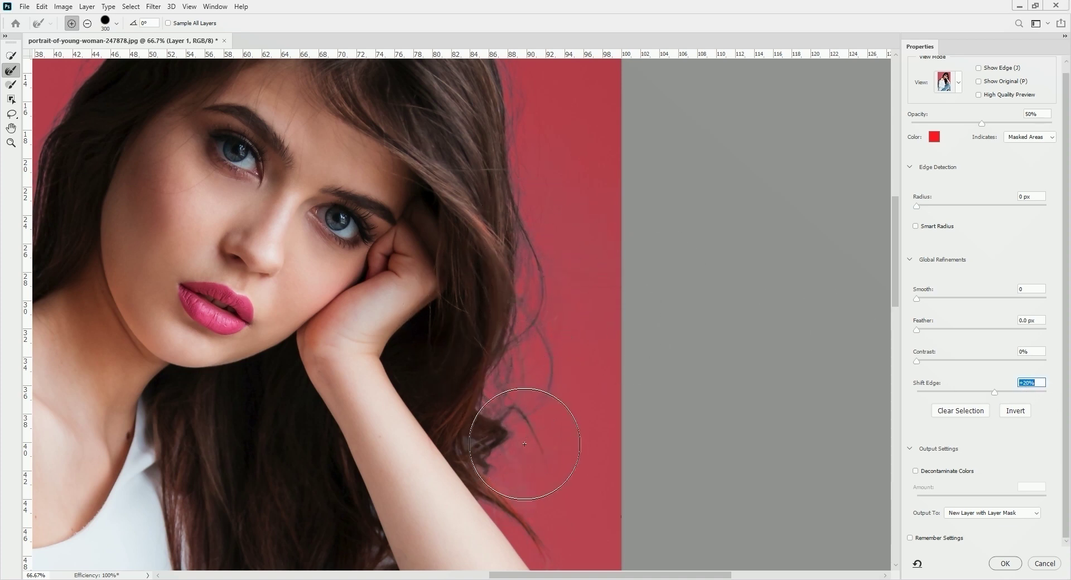
pyautogui.press('space')
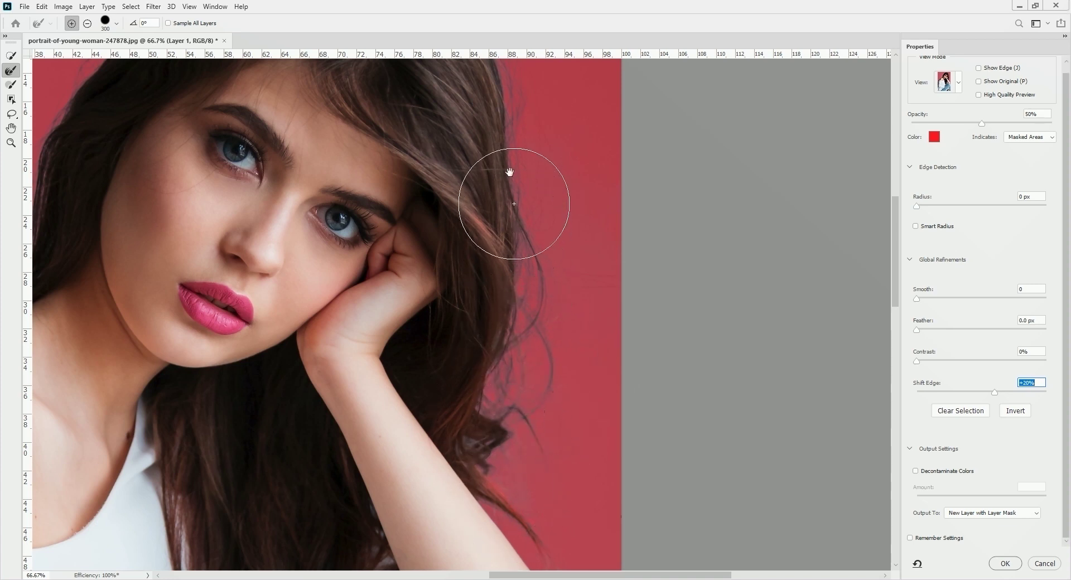
pyautogui.moveTo(510, 172); pyautogui.dragTo(559, 390)
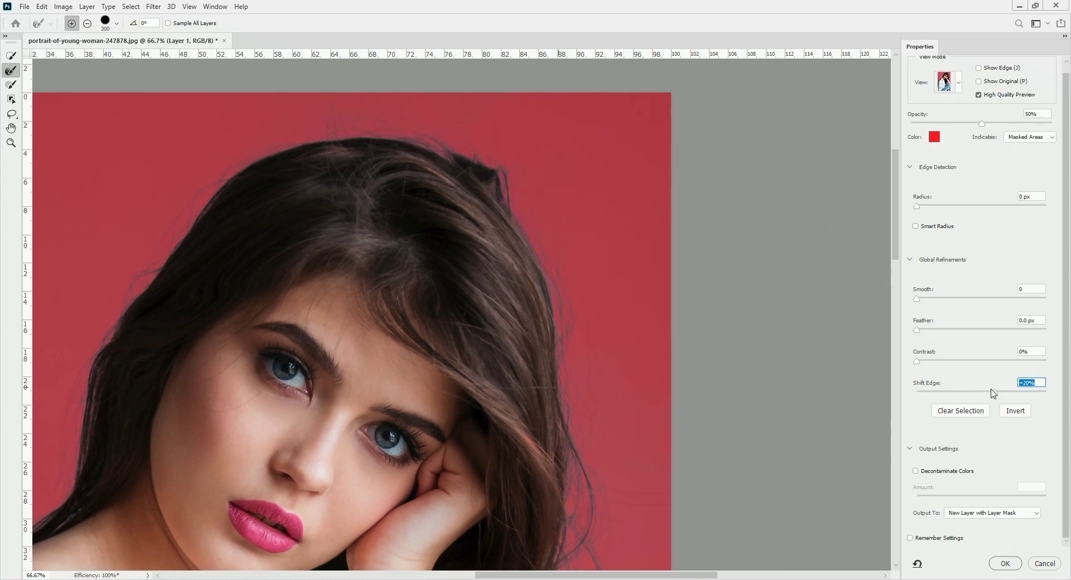
# Step: Set the output to New Layer with Layer Mask and apply the refined selection
pyautogui.click(990, 513)
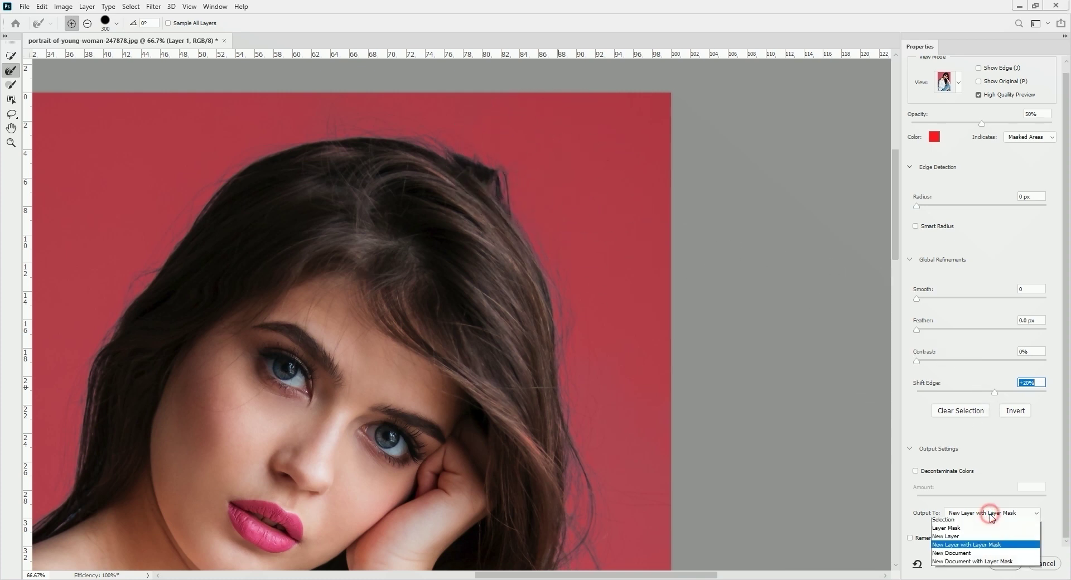
pyautogui.click(961, 540)
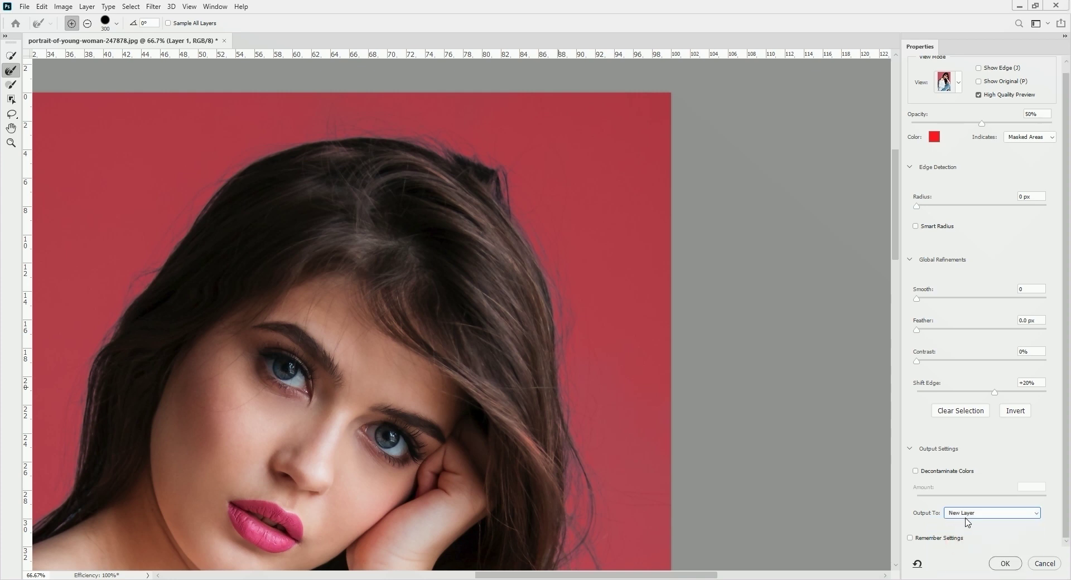
pyautogui.click(960, 513)
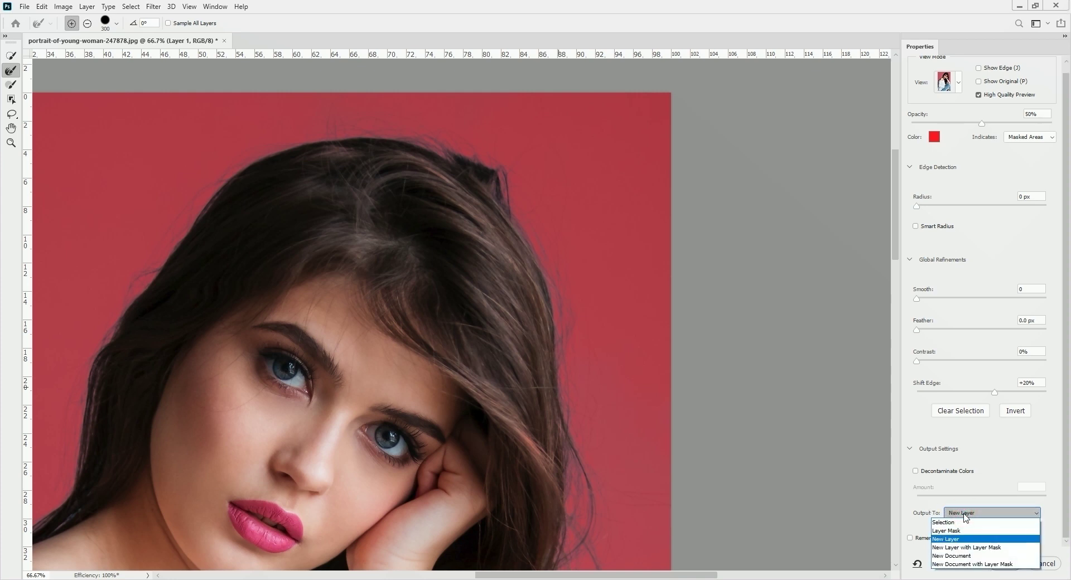
pyautogui.click(989, 549)
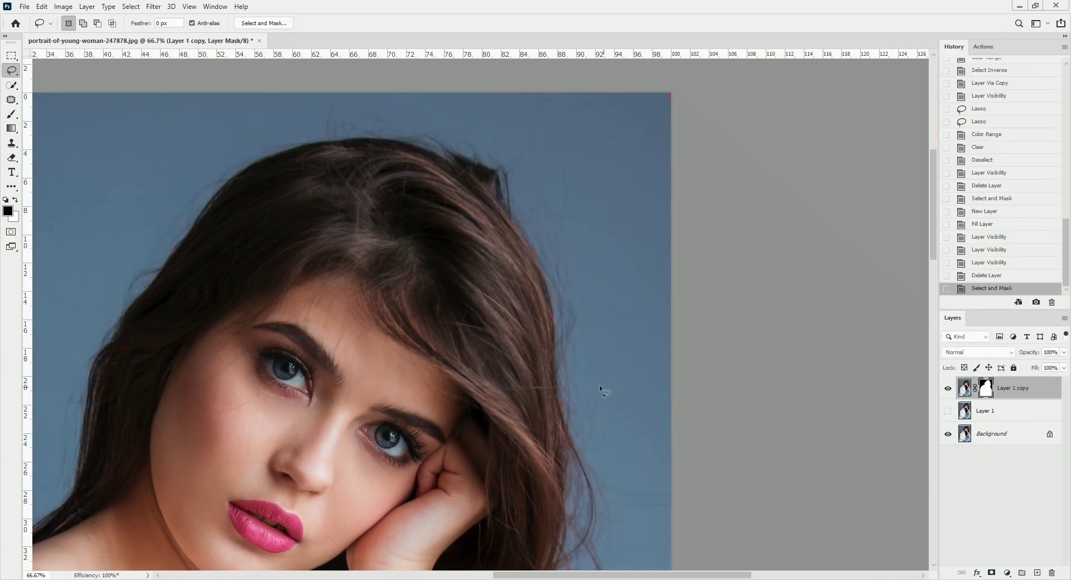
# Step: Add a new layer directly above Layer 1 and fill it with the white background color
pyautogui.click(1000, 413)
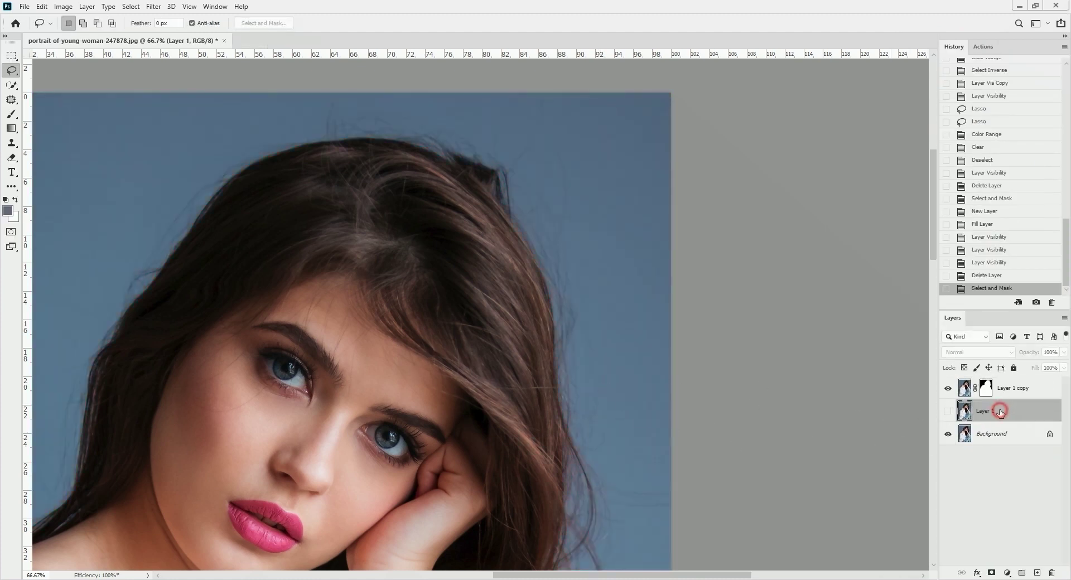
pyautogui.click(1038, 572)
pyautogui.hotkey('ctrl', 'Delete')
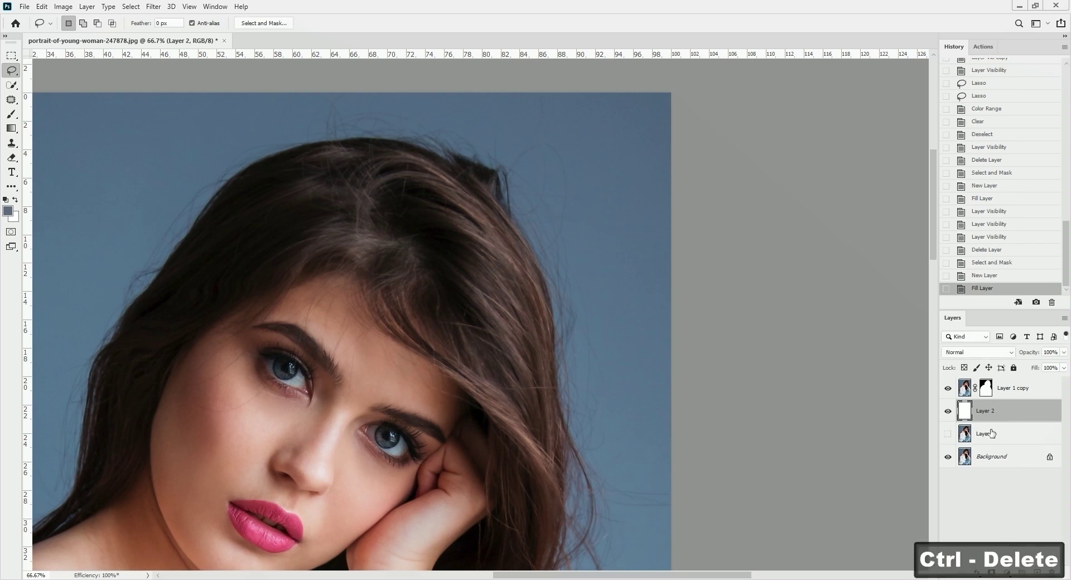
# Step: Compare the loose hair near the forearm with the white layer hidden and shown, circling the faint outer strands with the Lasso
pyautogui.press('space')
pyautogui.moveTo(574, 364); pyautogui.dragTo(579, 199)
pyautogui.hotkey('ctrl', 'space')
pyautogui.moveTo(601, 349); pyautogui.dragTo(669, 306)
pyautogui.moveTo(636, 329); pyautogui.dragTo(605, 195)
pyautogui.moveTo(597, 341); pyautogui.dragTo(595, 255)
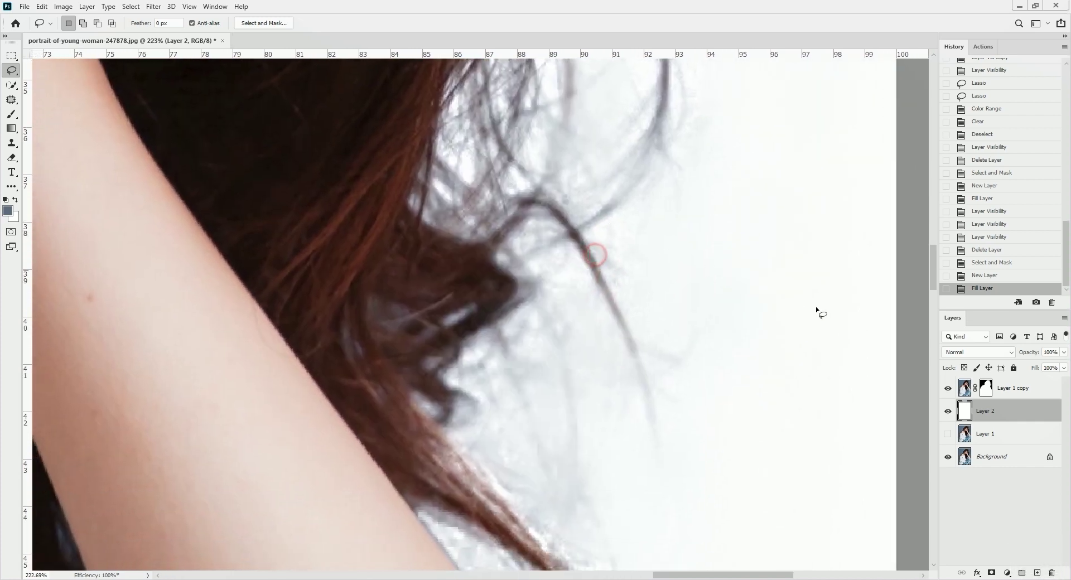
pyautogui.click(948, 411)
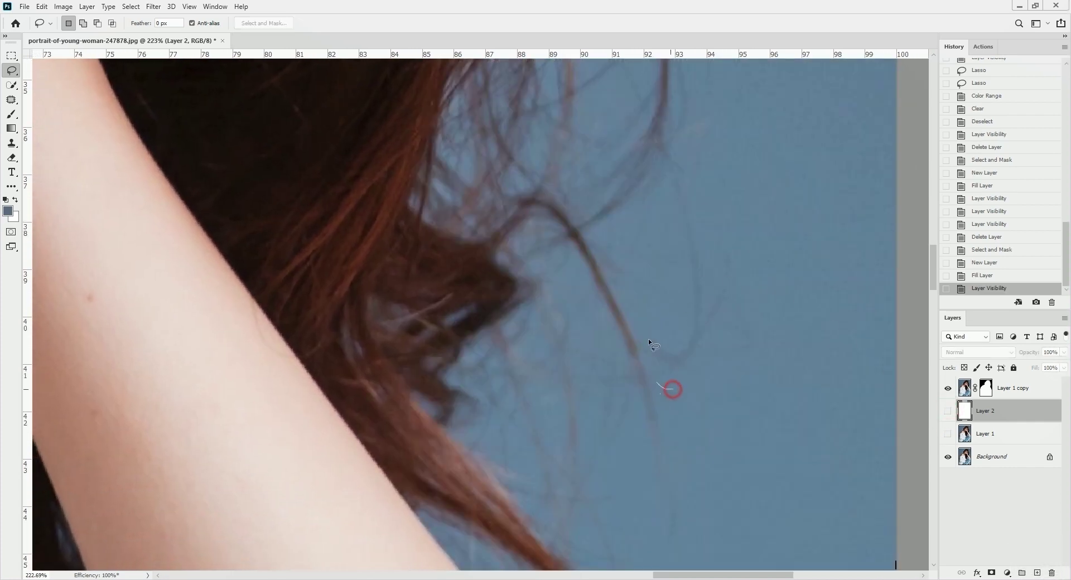
pyautogui.moveTo(696, 156); pyautogui.dragTo(744, 332)
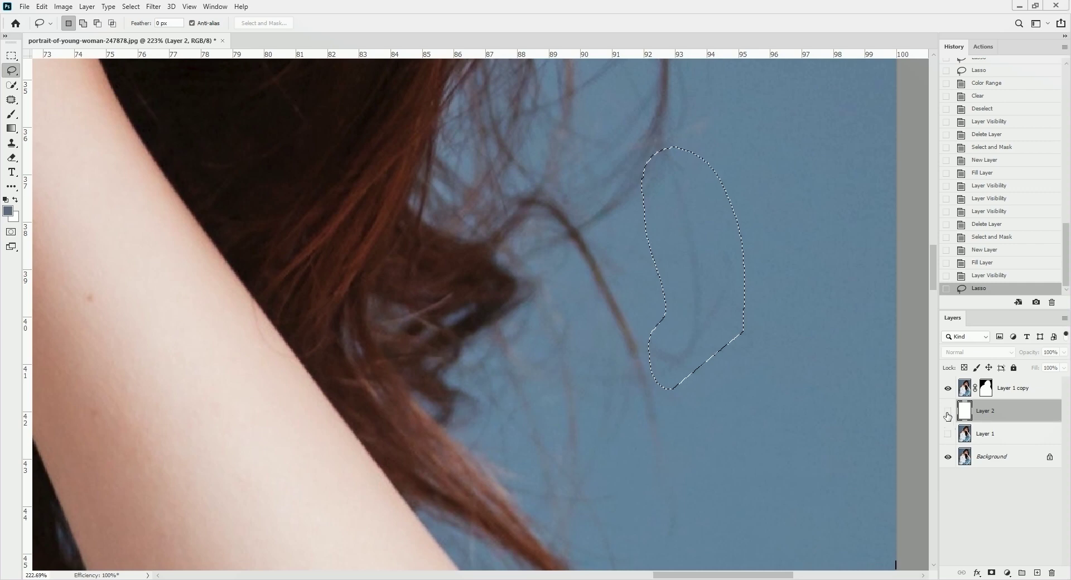
pyautogui.click(948, 413)
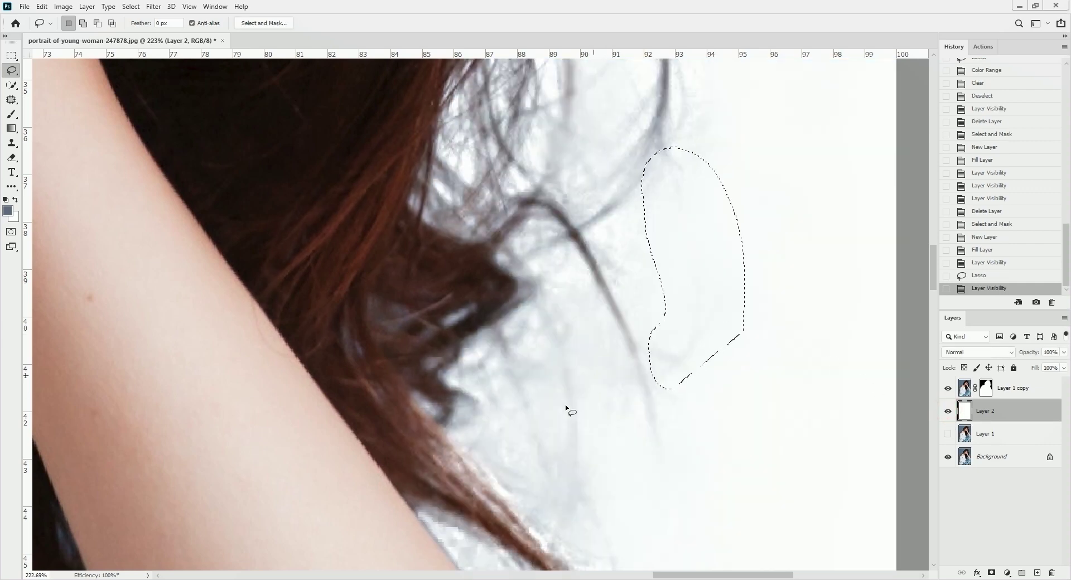
# Step: Clear the lasso selection and paint white on Layer 1 copy's mask with a size 35 brush to restore the hair tip beside the forearm
pyautogui.moveTo(569, 360); pyautogui.dragTo(521, 337)
pyautogui.moveTo(605, 462); pyautogui.dragTo(609, 379)
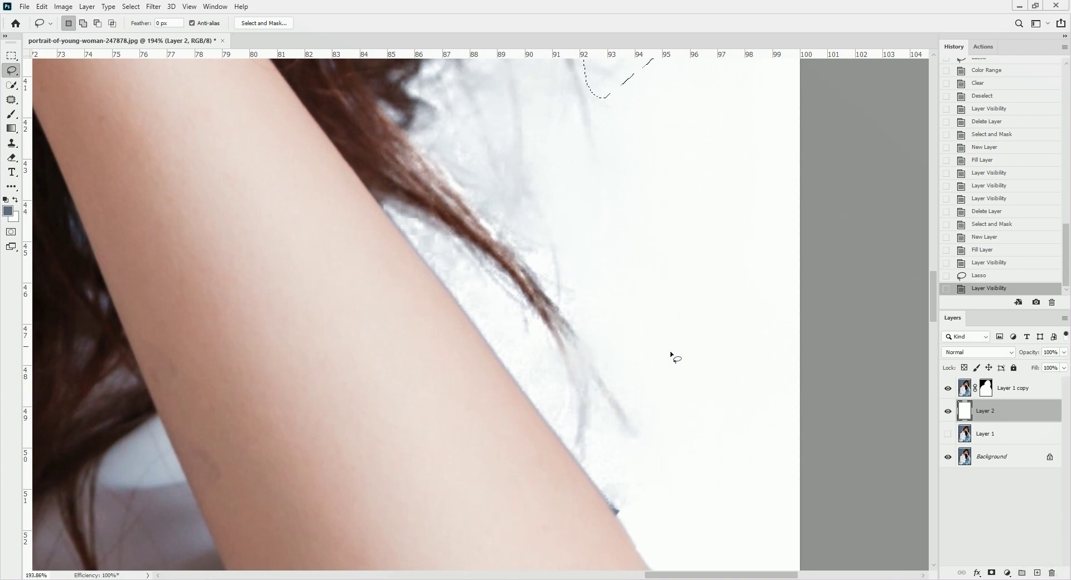
pyautogui.click(986, 388)
pyautogui.press('b')
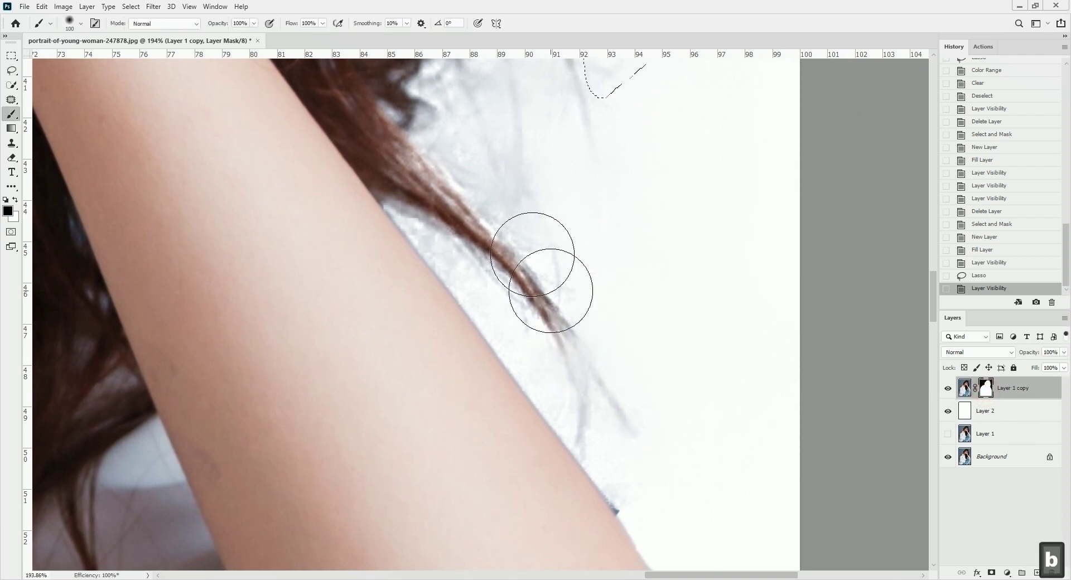
pyautogui.press('[')
pyautogui.press('[')
pyautogui.press('[')
pyautogui.press('[')
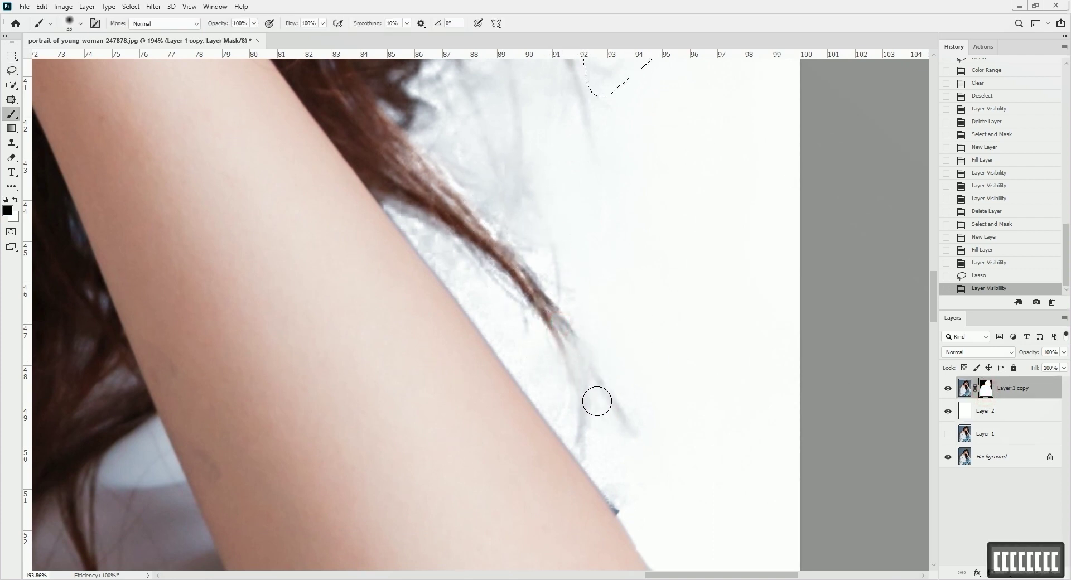
pyautogui.press('x')
pyautogui.click(561, 330)
pyautogui.click(595, 407)
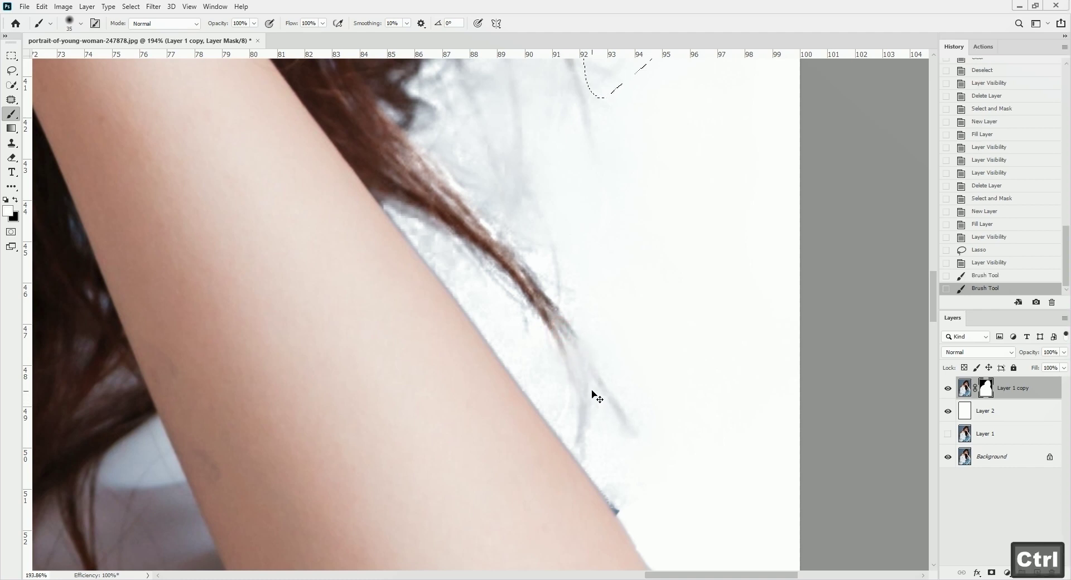
pyautogui.hotkey('ctrl', 'd')
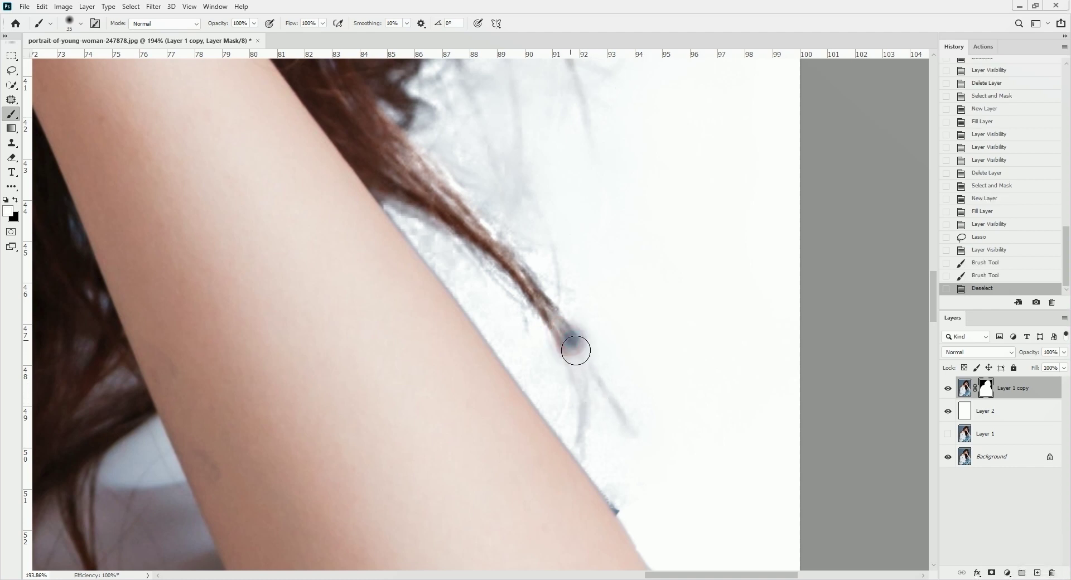
pyautogui.moveTo(576, 350)
pyautogui.mouseDown()
pyautogui.moveTo(600, 411)
pyautogui.moveTo(570, 342)
pyautogui.moveTo(586, 330)
pyautogui.moveTo(643, 414)
pyautogui.moveTo(599, 391)
pyautogui.mouseUp()
pyautogui.press('x')
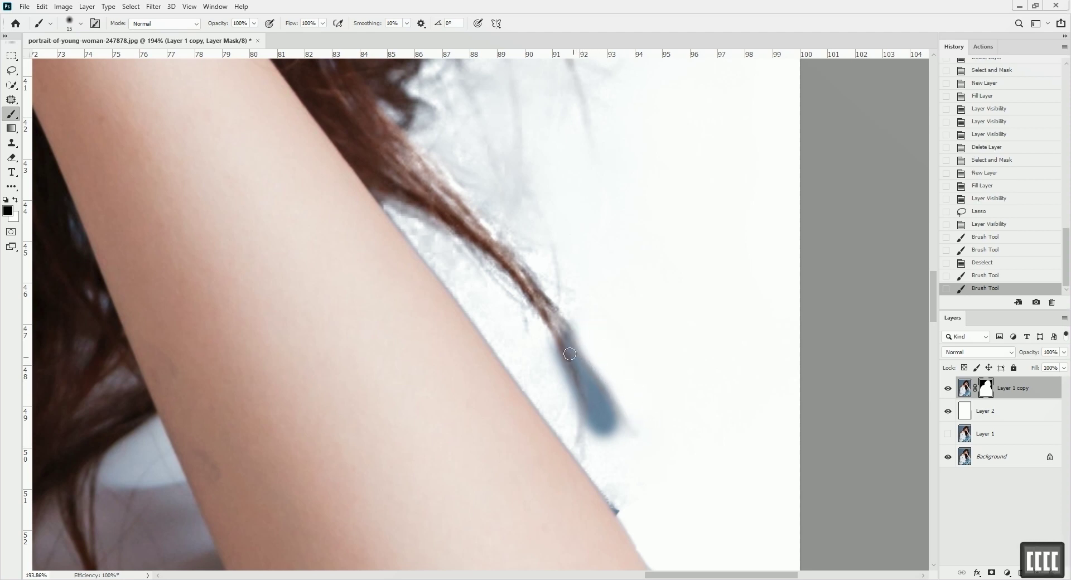
# Step: Mask out the backdrop patch and faint wisps around the hair tip with black, using brush sizes 15 and 25
pyautogui.moveTo(567, 345); pyautogui.dragTo(616, 433)
pyautogui.press(']')
pyautogui.press(']')
pyautogui.moveTo(568, 351); pyautogui.dragTo(609, 437)
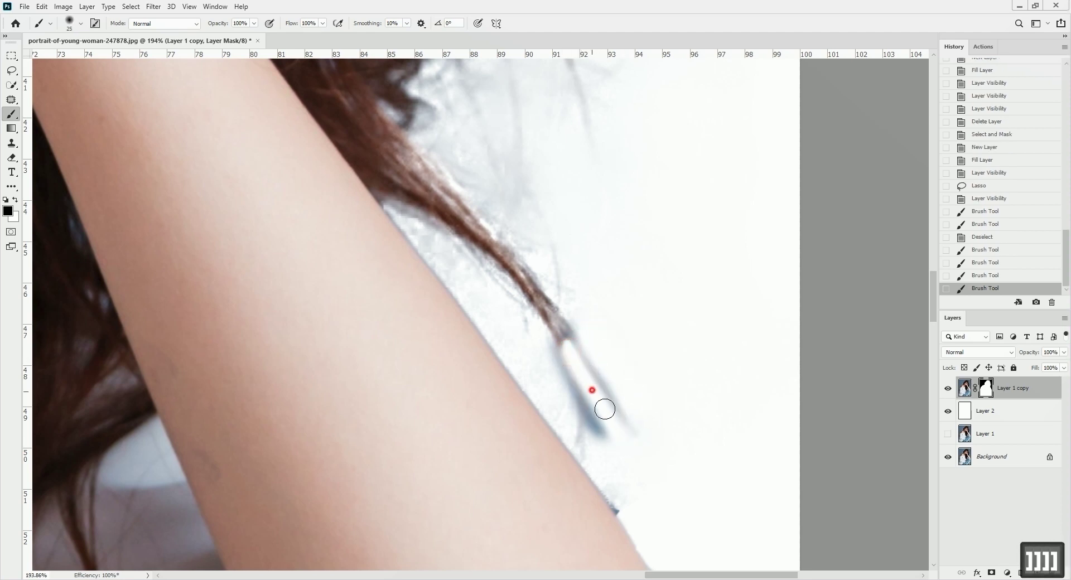
pyautogui.moveTo(593, 390)
pyautogui.mouseDown()
pyautogui.moveTo(602, 428)
pyautogui.moveTo(609, 412)
pyautogui.mouseUp()
pyautogui.moveTo(569, 356)
pyautogui.mouseDown()
pyautogui.moveTo(587, 436)
pyautogui.moveTo(575, 355)
pyautogui.mouseUp()
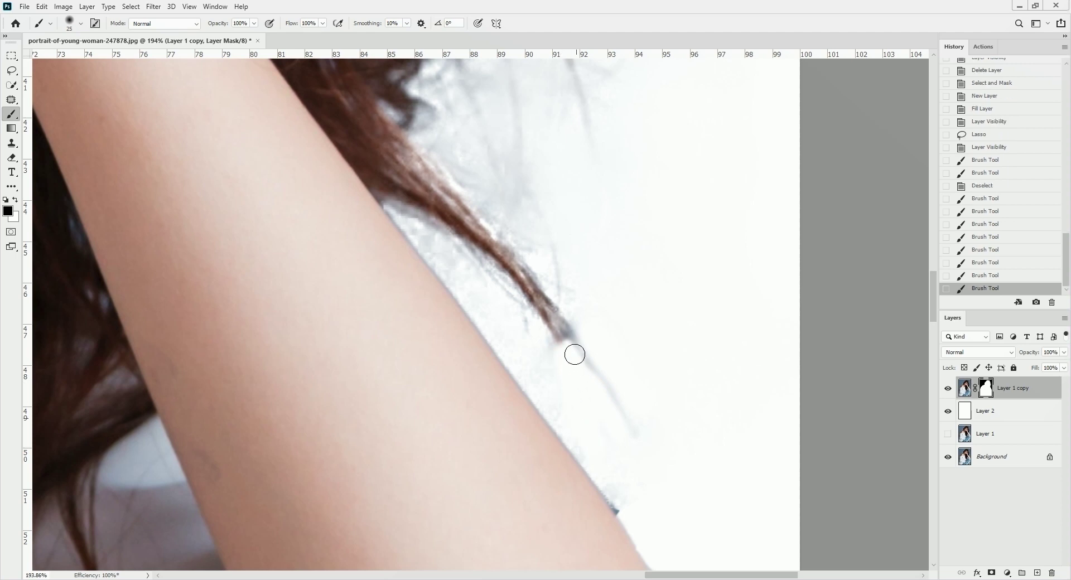
pyautogui.moveTo(635, 440); pyautogui.dragTo(638, 444)
pyautogui.moveTo(545, 337); pyautogui.dragTo(617, 441)
pyautogui.moveTo(576, 361); pyautogui.dragTo(622, 438)
pyautogui.moveTo(574, 332); pyautogui.dragTo(636, 441)
pyautogui.moveTo(586, 342); pyautogui.dragTo(650, 450)
# Step: Clean the backdrop fringe along the forearm's outer edge on the mask with straight black strokes at brush size 9
pyautogui.hotkey('ctrl', 'space')
pyautogui.moveTo(631, 495); pyautogui.dragTo(648, 433)
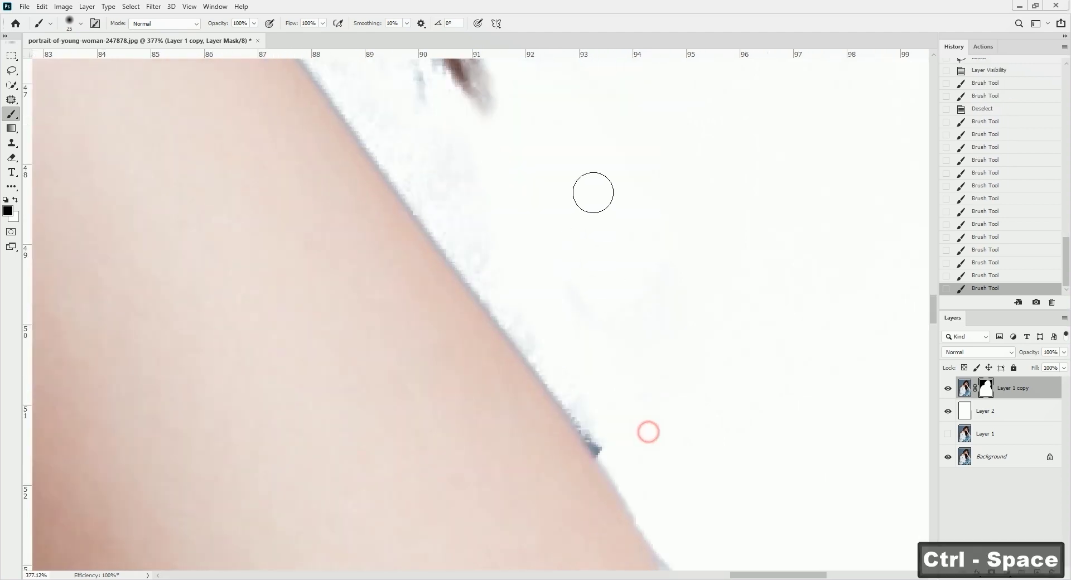
pyautogui.press('[')
pyautogui.click(606, 460)
pyautogui.press('space')
pyautogui.moveTo(540, 323); pyautogui.dragTo(639, 494)
pyautogui.keyDown('shift'); pyautogui.click(526, 392); pyautogui.keyUp('shift')
pyautogui.press('space')
pyautogui.moveTo(473, 309); pyautogui.dragTo(563, 448)
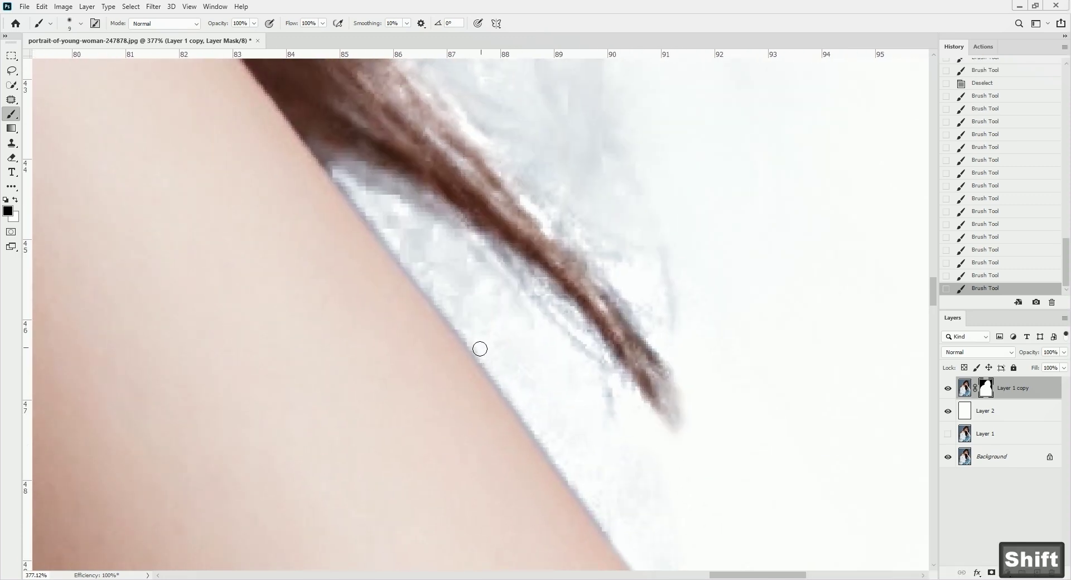
pyautogui.keyDown('shift'); pyautogui.click(478, 349); pyautogui.keyUp('shift')
pyautogui.press('space')
pyautogui.moveTo(456, 306); pyautogui.dragTo(544, 433)
pyautogui.keyDown('shift'); pyautogui.click(445, 321); pyautogui.keyUp('shift')
pyautogui.keyDown('shift'); pyautogui.click(429, 294); pyautogui.keyUp('shift')
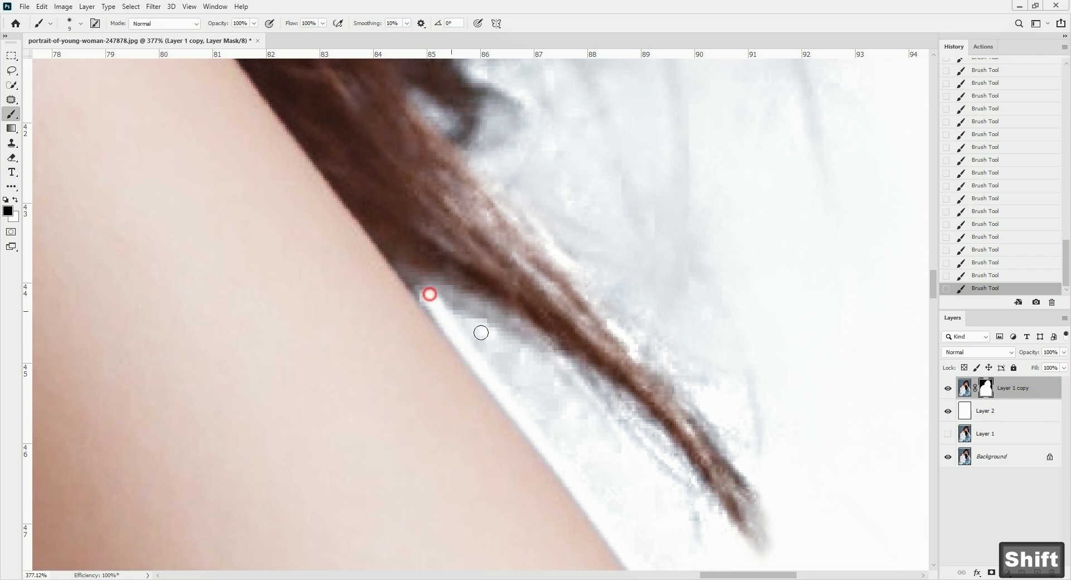
# Step: Mask out the leftover haze between the forearm and the hair strand with a size 20 black brush
pyautogui.press(']')
pyautogui.moveTo(449, 306); pyautogui.dragTo(581, 438)
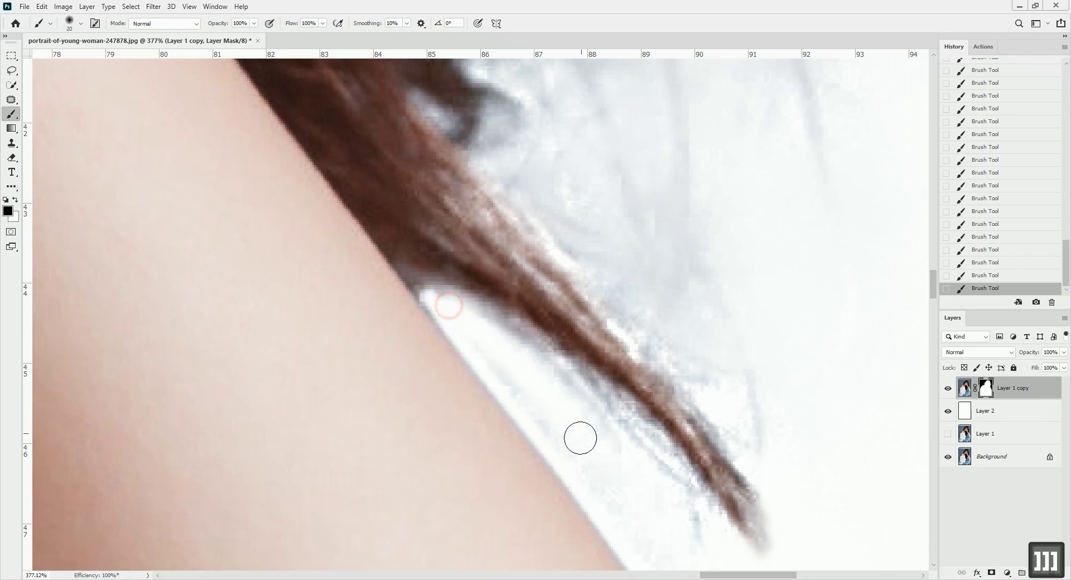
pyautogui.moveTo(516, 361)
pyautogui.mouseDown()
pyautogui.moveTo(600, 430)
pyautogui.moveTo(506, 382)
pyautogui.mouseUp()
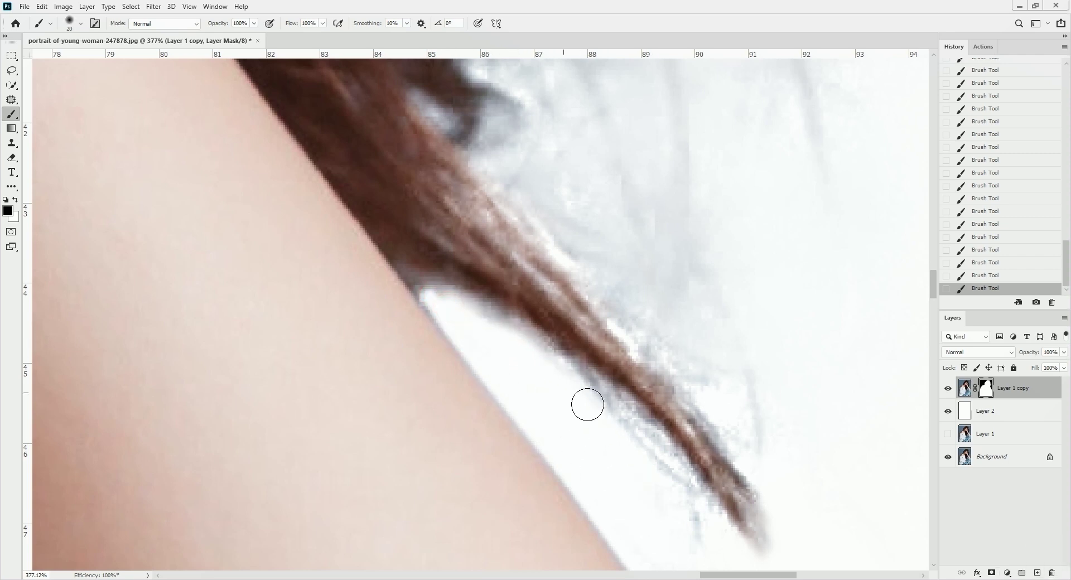
pyautogui.moveTo(588, 405)
pyautogui.mouseDown()
pyautogui.moveTo(667, 474)
pyautogui.moveTo(695, 543)
pyautogui.mouseUp()
# Step: Mask out the gray haze above the hair strand beside the forearm with a size 45 black brush
pyautogui.hotkey('ctrl', 'space')
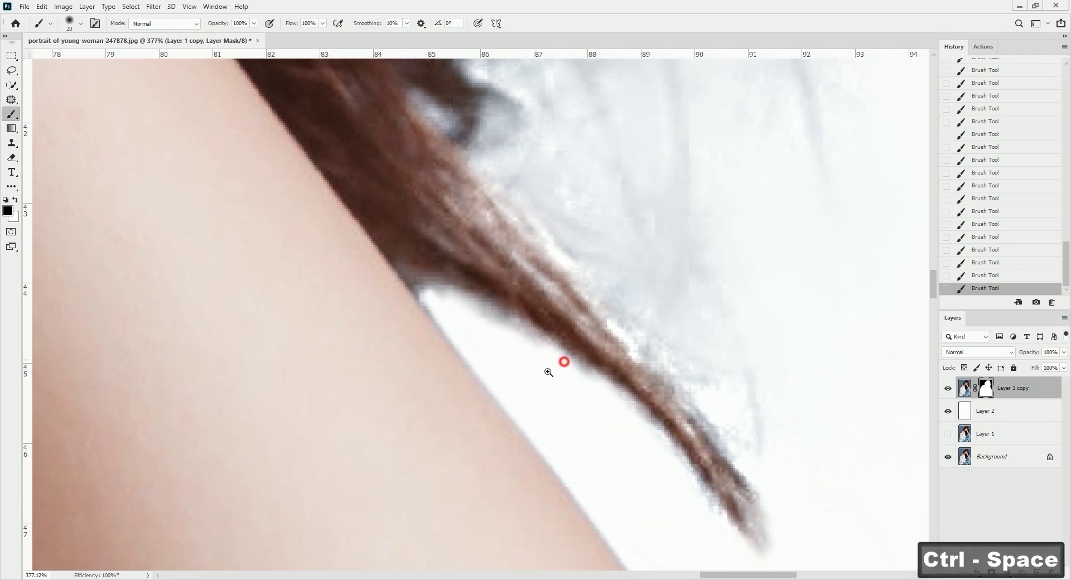
pyautogui.moveTo(564, 363); pyautogui.dragTo(548, 375)
pyautogui.press(']')
pyautogui.press(']')
pyautogui.moveTo(524, 246)
pyautogui.mouseDown()
pyautogui.moveTo(641, 335)
pyautogui.moveTo(662, 371)
pyautogui.moveTo(622, 313)
pyautogui.moveTo(591, 227)
pyautogui.moveTo(640, 177)
pyautogui.mouseUp()
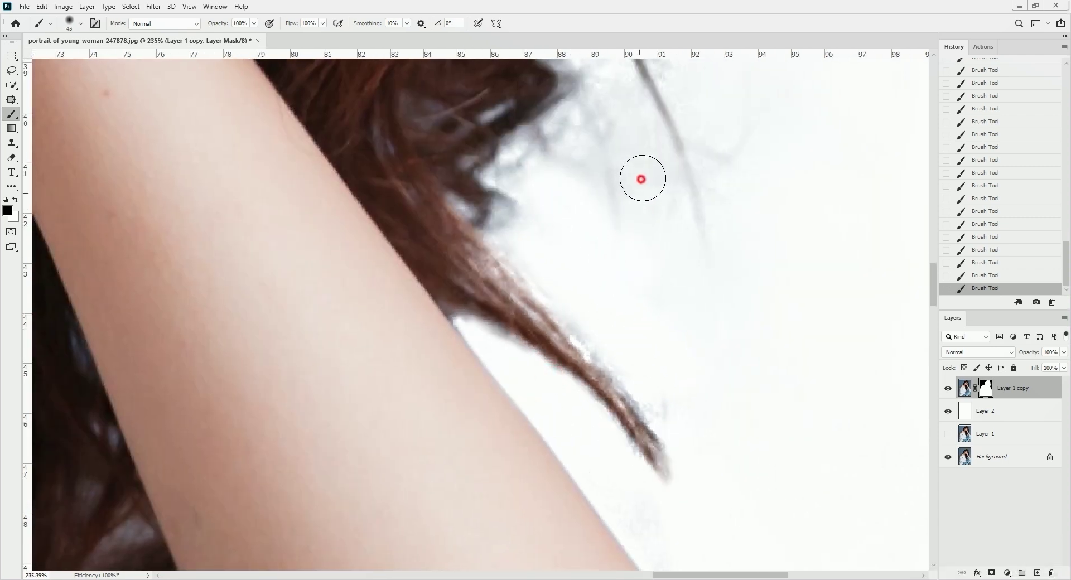
# Step: Mask out the blue triangle between the sleeve and the jeans with straight black strokes at brush size 20
pyautogui.hotkey('ctrl', 'space')
pyautogui.moveTo(670, 237)
pyautogui.mouseDown()
pyautogui.moveTo(616, 254)
pyautogui.moveTo(685, 194)
pyautogui.moveTo(634, 272)
pyautogui.moveTo(636, 235)
pyautogui.mouseUp()
pyautogui.hotkey('ctrl', 'space')
pyautogui.moveTo(636, 285); pyautogui.dragTo(665, 319)
pyautogui.press('x')
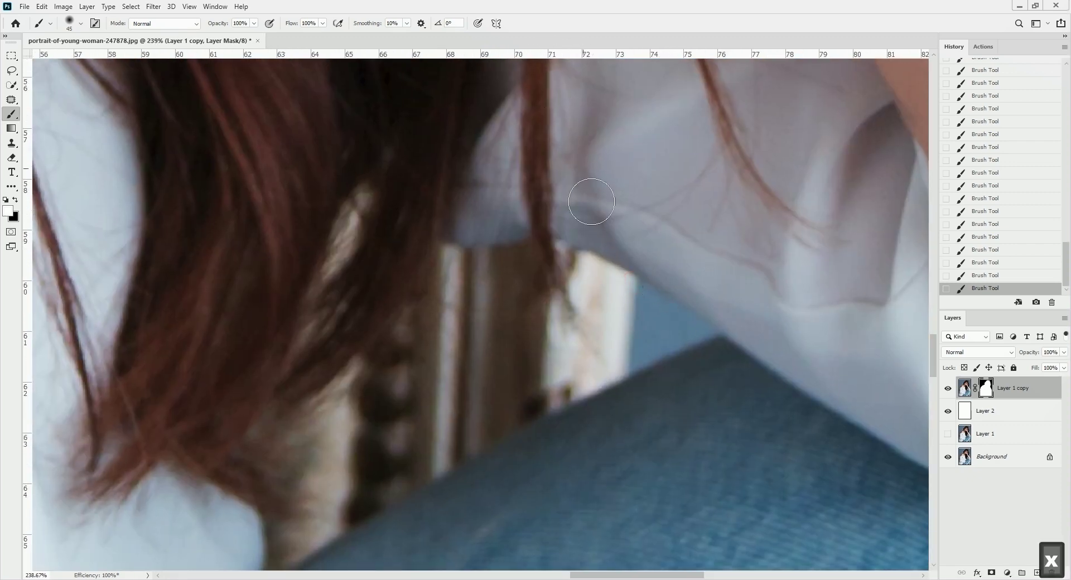
pyautogui.press('[')
pyautogui.press('[')
pyautogui.press('x')
pyautogui.keyDown('shift'); pyautogui.click(706, 329); pyautogui.keyUp('shift')
pyautogui.keyDown('shift'); pyautogui.click(645, 287); pyautogui.keyUp('shift')
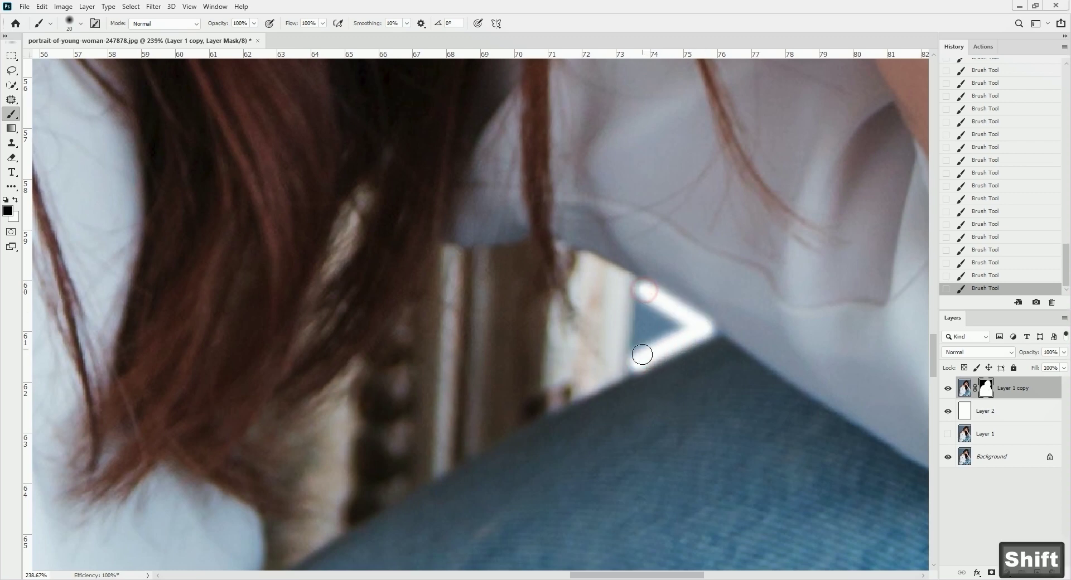
pyautogui.keyDown('shift'); pyautogui.click(637, 362); pyautogui.keyUp('shift')
pyautogui.moveTo(660, 339); pyautogui.dragTo(732, 227)
# Step: Mask out the blue backdrop patch beside the chair, outlining it at brush size 20 and filling it at size 35
pyautogui.moveTo(454, 149); pyautogui.dragTo(625, 231)
pyautogui.moveTo(543, 261); pyautogui.dragTo(547, 149)
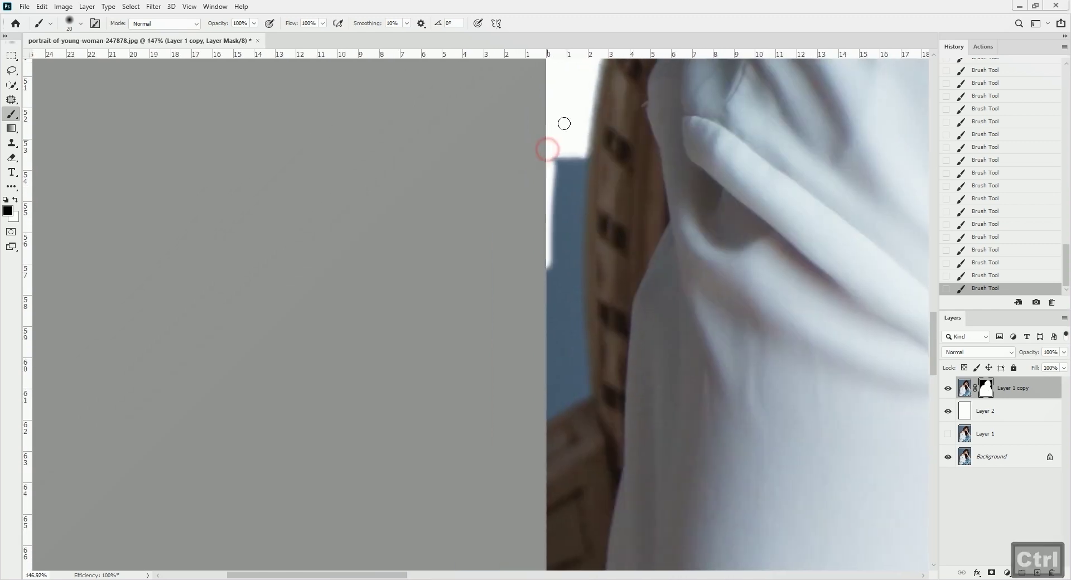
pyautogui.click(577, 143)
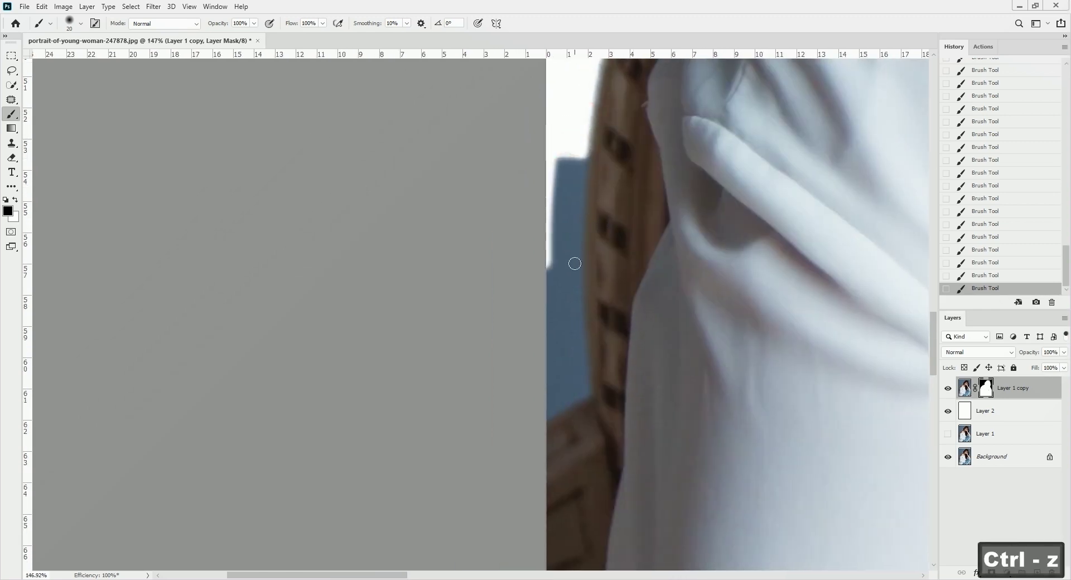
pyautogui.keyDown('shift'); pyautogui.click(574, 259); pyautogui.keyUp('shift')
pyautogui.keyDown('shift'); pyautogui.click(579, 342); pyautogui.keyUp('shift')
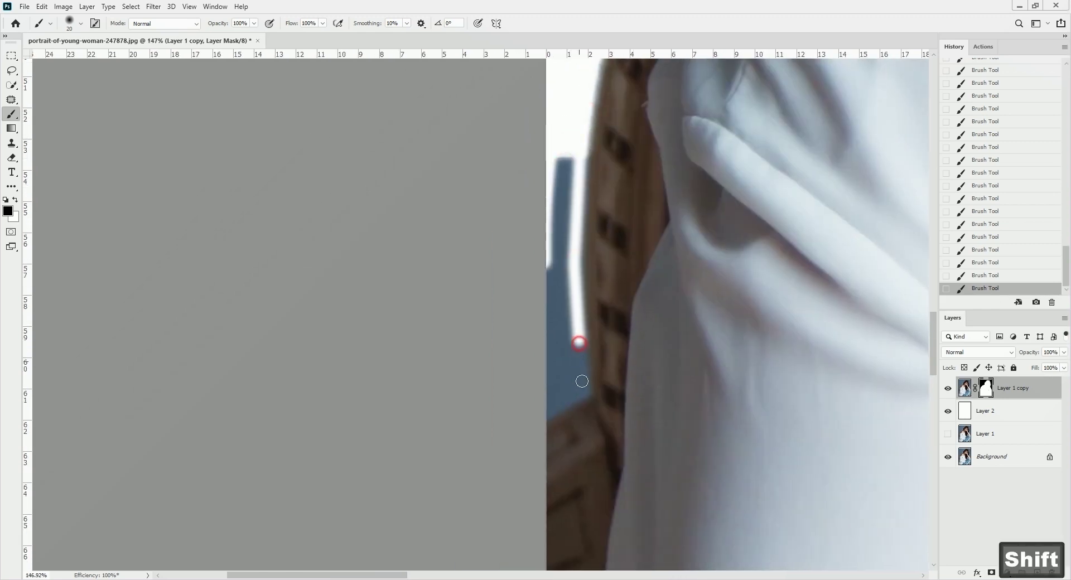
pyautogui.keyDown('shift'); pyautogui.click(585, 396); pyautogui.keyUp('shift')
pyautogui.keyDown('shift'); pyautogui.click(542, 416); pyautogui.keyUp('shift')
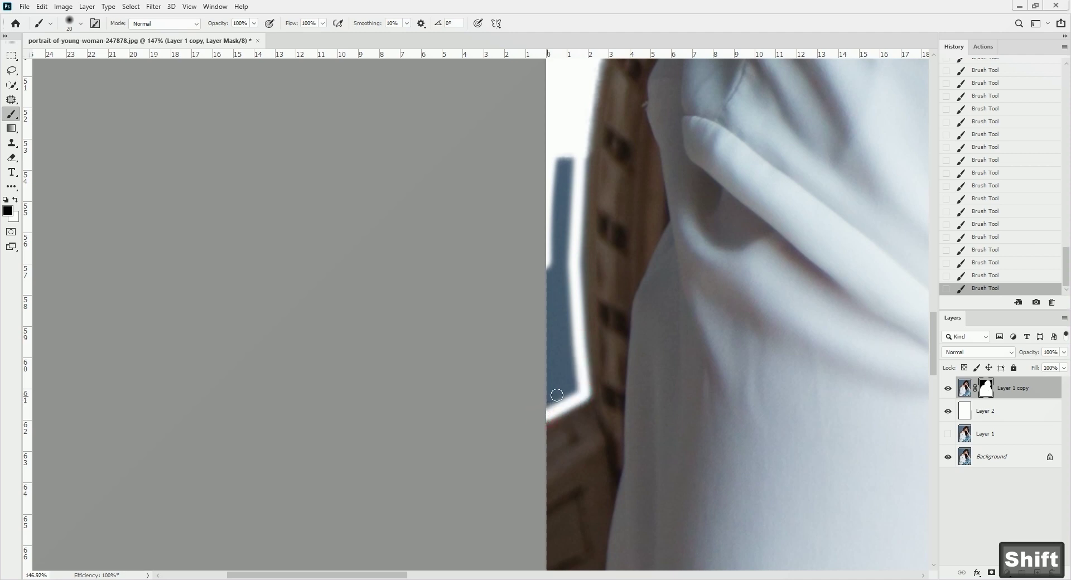
pyautogui.press(']')
pyautogui.press(']')
pyautogui.press(']')
pyautogui.moveTo(571, 385)
pyautogui.mouseDown()
pyautogui.moveTo(553, 362)
pyautogui.moveTo(553, 170)
pyautogui.moveTo(558, 251)
pyautogui.moveTo(565, 167)
pyautogui.moveTo(569, 183)
pyautogui.moveTo(560, 400)
pyautogui.moveTo(573, 158)
pyautogui.mouseUp()
# Step: Delete the masked Layer 1 copy and the white layer, and make Layer 1 visible and active
pyautogui.moveTo(567, 198); pyautogui.dragTo(486, 201)
pyautogui.moveTo(555, 176); pyautogui.dragTo(430, 496)
pyautogui.moveTo(536, 309); pyautogui.dragTo(469, 342)
pyautogui.moveTo(562, 298); pyautogui.dragTo(548, 298)
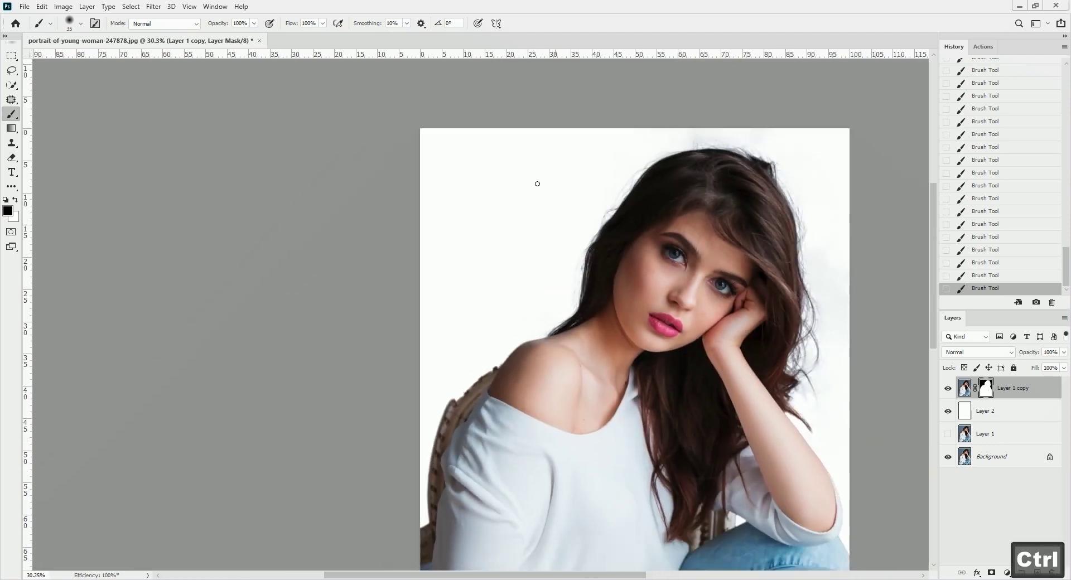
pyautogui.keyDown('shift'); pyautogui.click(1043, 410); pyautogui.keyUp('shift')
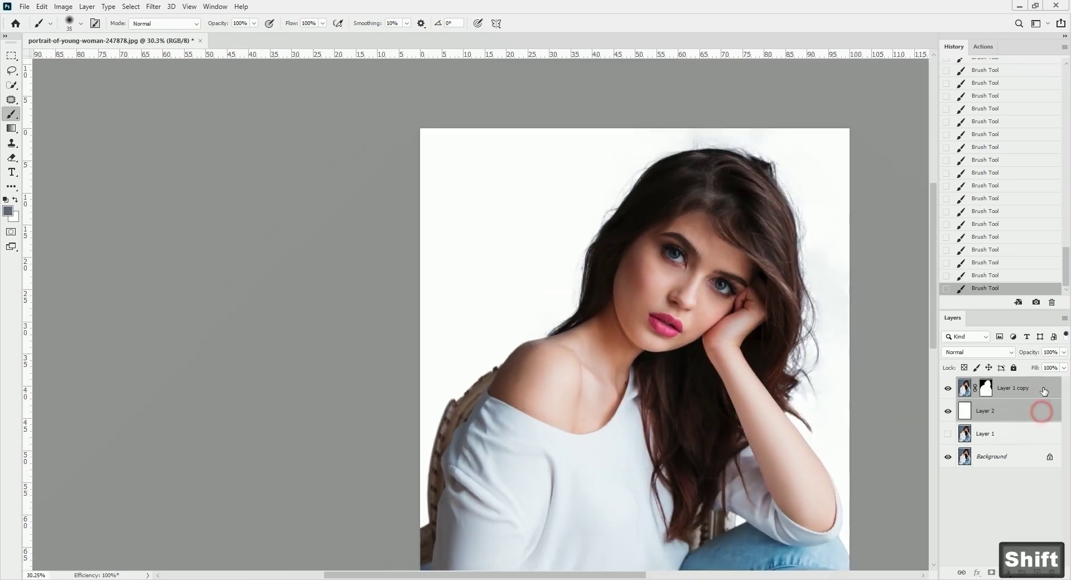
pyautogui.moveTo(1044, 394); pyautogui.dragTo(1052, 573)
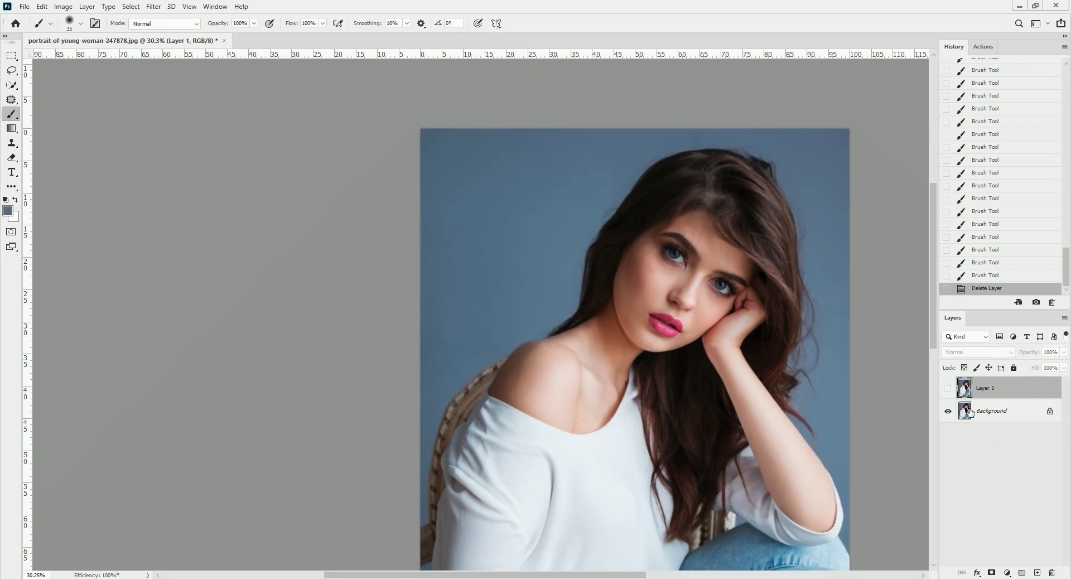
pyautogui.click(949, 388)
pyautogui.click(1015, 390)
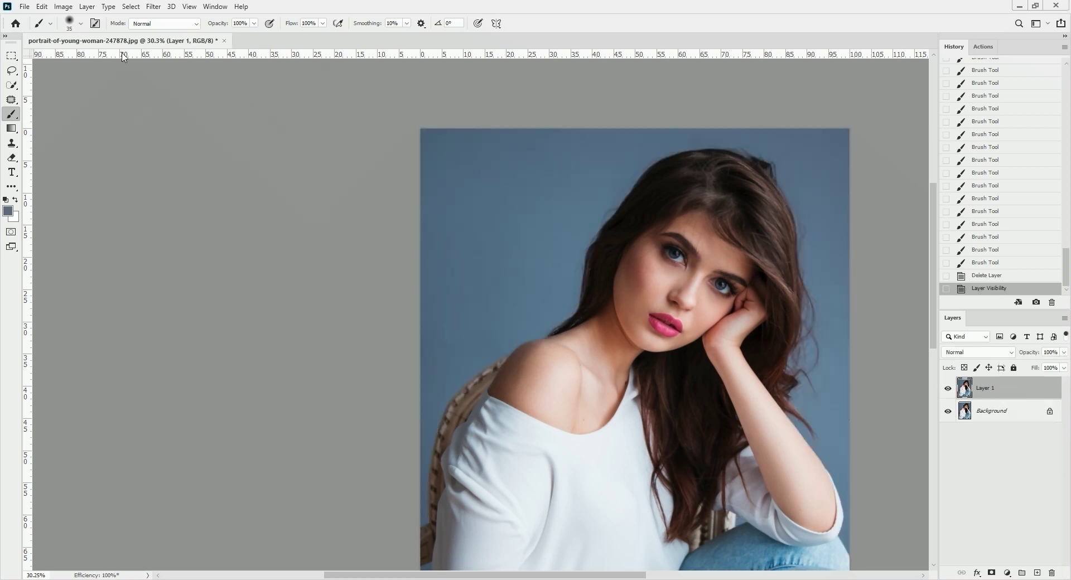
# Step: Start Select and Mask on Layer 1 and select the woman with the Quick Selection tool at size 300
pyautogui.click(12, 70)
pyautogui.click(264, 23)
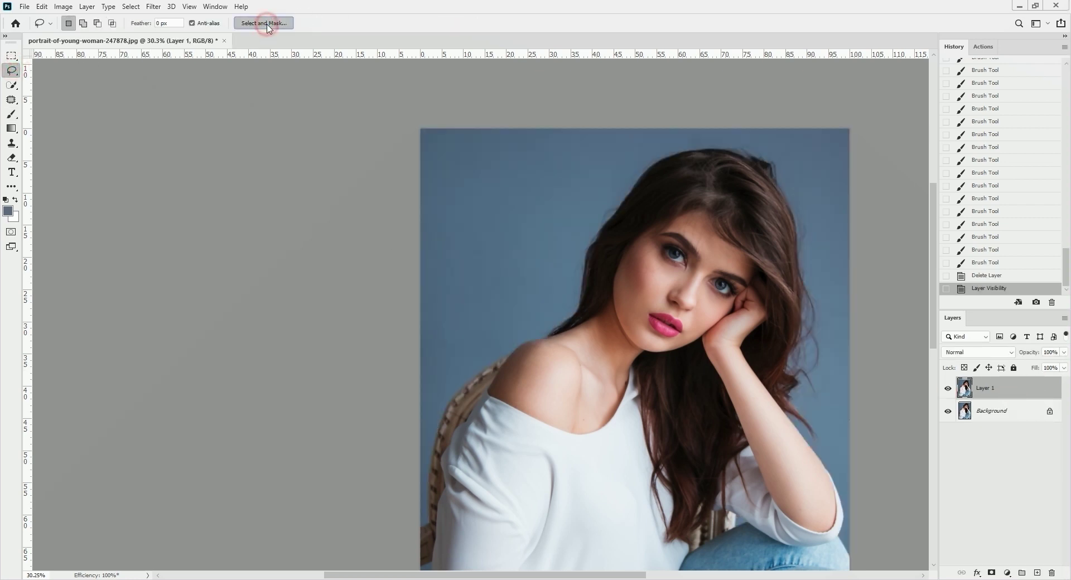
pyautogui.press('space')
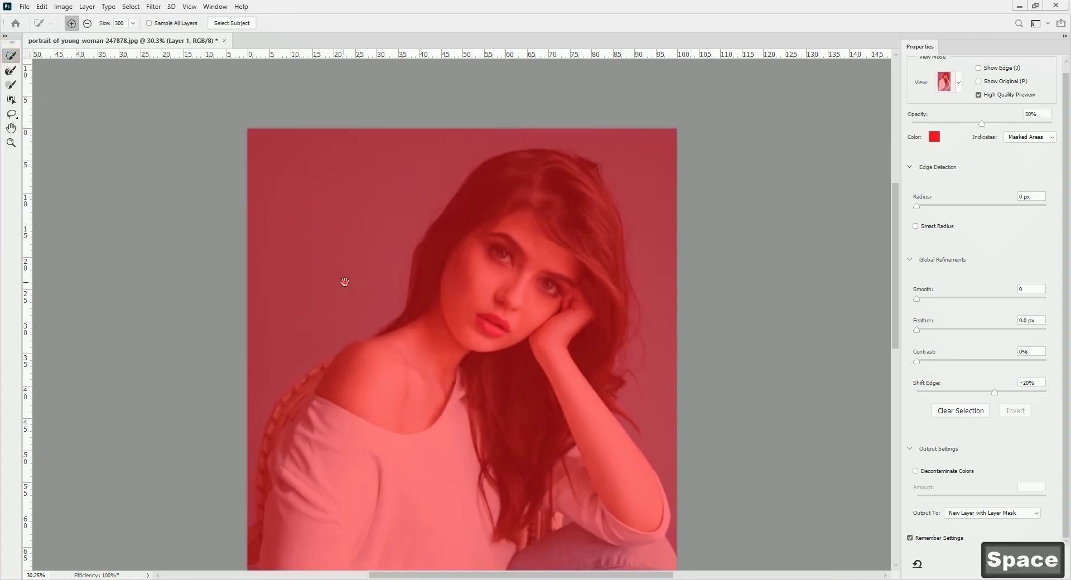
pyautogui.moveTo(344, 282); pyautogui.dragTo(369, 131)
pyautogui.moveTo(326, 497)
pyautogui.mouseDown()
pyautogui.moveTo(324, 466)
pyautogui.moveTo(372, 276)
pyautogui.moveTo(480, 153)
pyautogui.moveTo(544, 100)
pyautogui.moveTo(585, 143)
pyautogui.moveTo(579, 300)
pyautogui.moveTo(640, 414)
pyautogui.moveTo(655, 509)
pyautogui.moveTo(538, 537)
pyautogui.mouseUp()
pyautogui.press('space')
pyautogui.moveTo(508, 193); pyautogui.dragTo(564, 370)
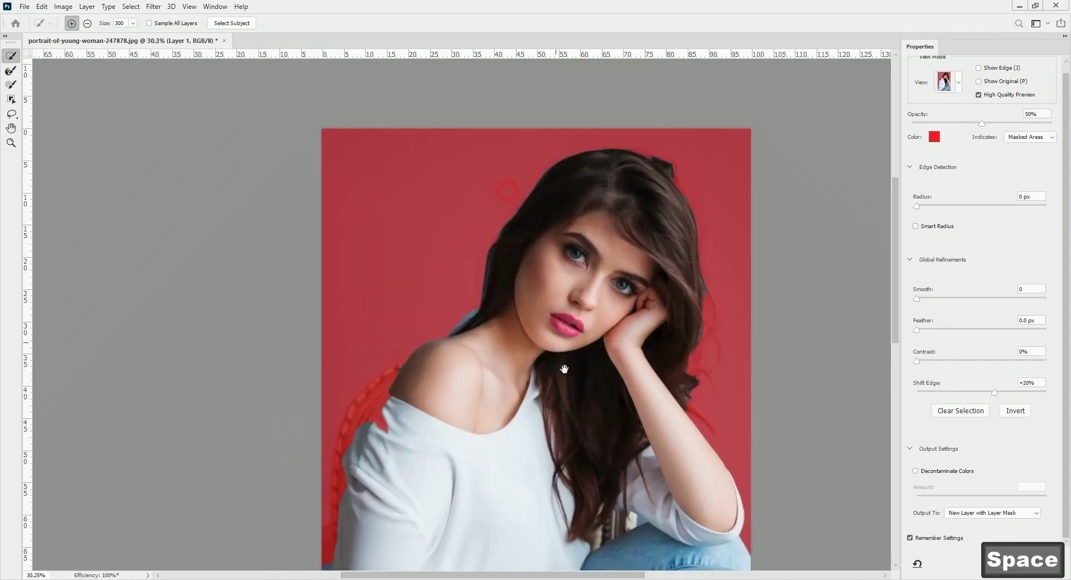
# Step: Add a wide band around the hair at brush size 500, then remove its backdrop with the Refine Edge Brush at size 300
pyautogui.click(11, 85)
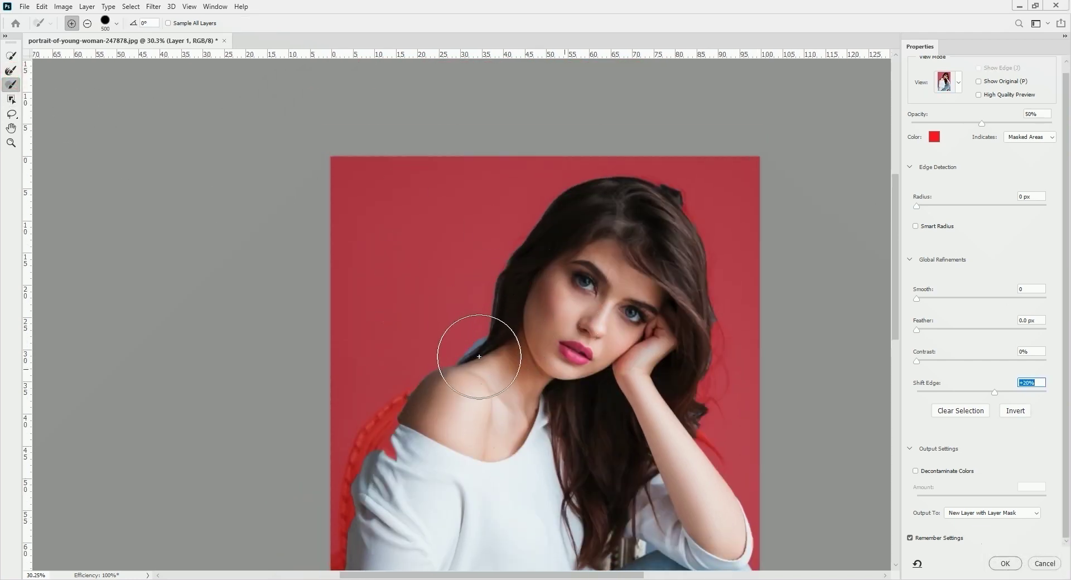
pyautogui.moveTo(480, 356)
pyautogui.mouseDown()
pyautogui.moveTo(529, 267)
pyautogui.moveTo(584, 219)
pyautogui.moveTo(665, 205)
pyautogui.moveTo(697, 257)
pyautogui.moveTo(623, 196)
pyautogui.moveTo(664, 224)
pyautogui.moveTo(703, 299)
pyautogui.moveTo(712, 480)
pyautogui.mouseUp()
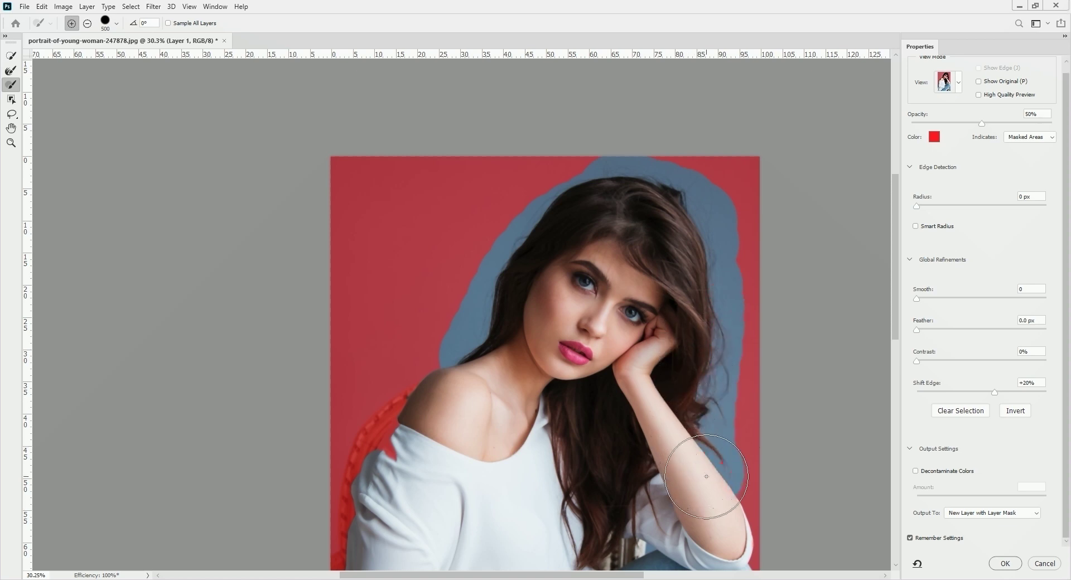
pyautogui.click(11, 73)
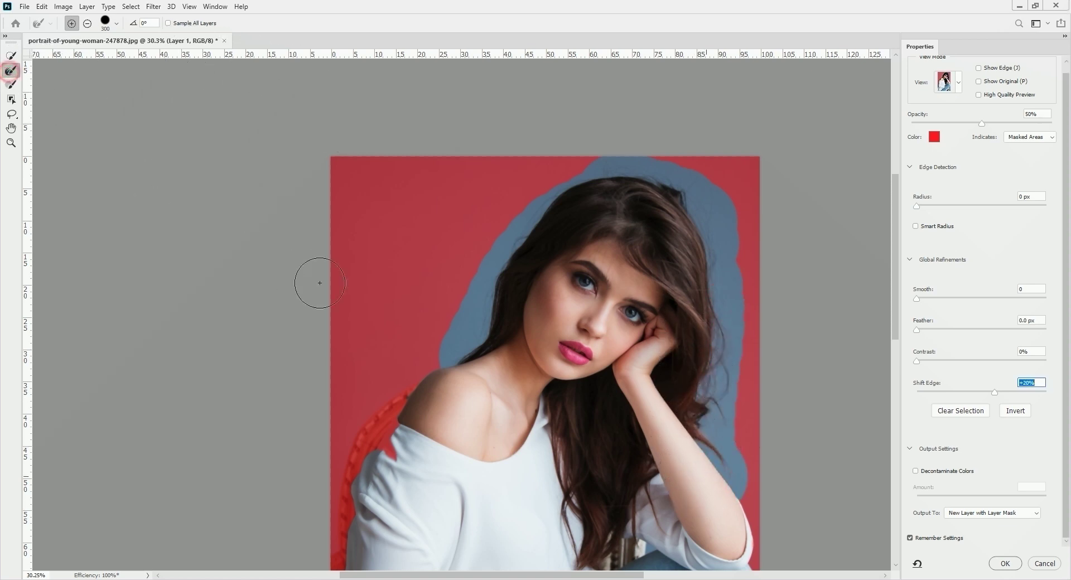
pyautogui.moveTo(449, 346)
pyautogui.mouseDown()
pyautogui.moveTo(519, 221)
pyautogui.moveTo(577, 167)
pyautogui.moveTo(627, 160)
pyautogui.moveTo(675, 177)
pyautogui.moveTo(718, 241)
pyautogui.moveTo(727, 448)
pyautogui.moveTo(743, 483)
pyautogui.moveTo(701, 393)
pyautogui.mouseUp()
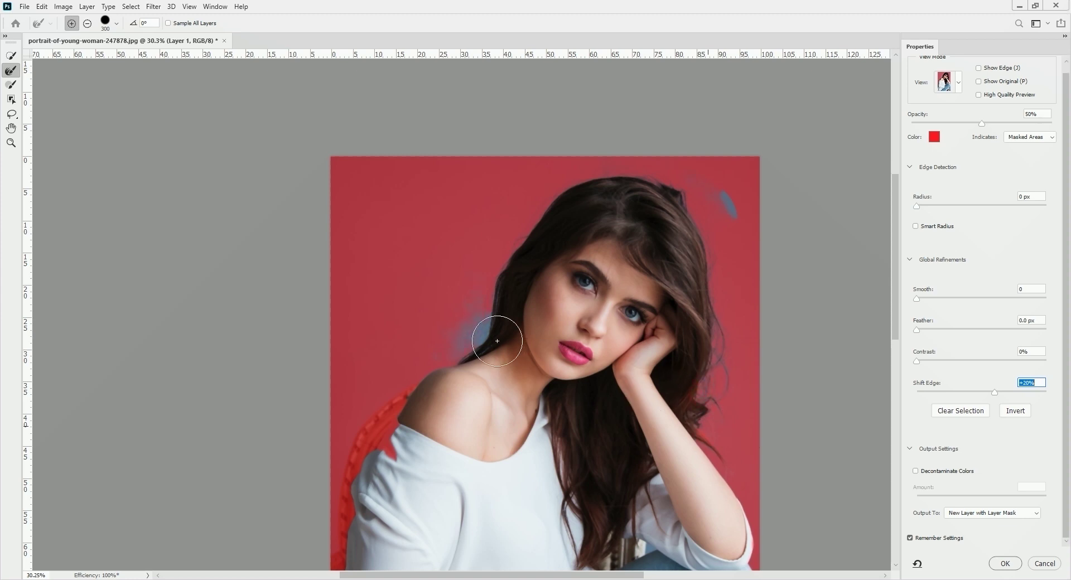
pyautogui.moveTo(485, 336); pyautogui.dragTo(475, 327)
pyautogui.click(732, 210)
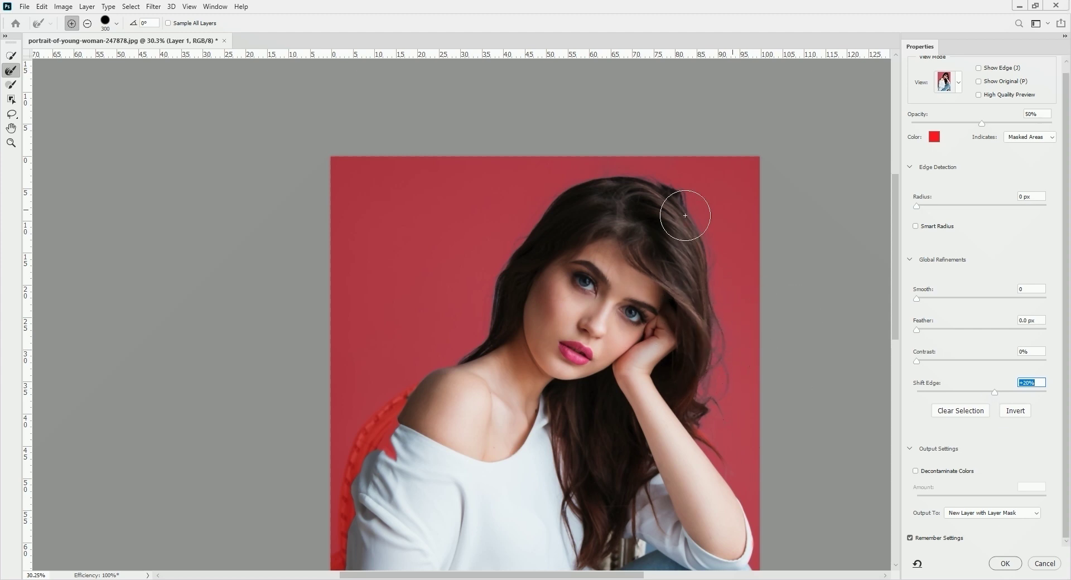
# Step: Output the selection to a new layer with layer mask and add a white-filled layer directly beneath it
pyautogui.click(1006, 563)
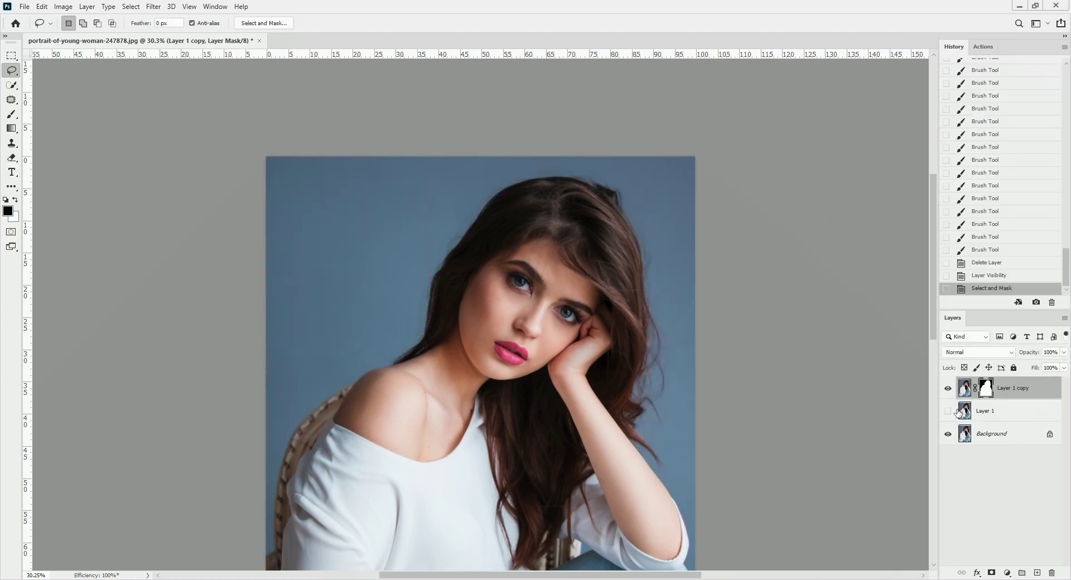
pyautogui.click(992, 411)
pyautogui.hotkey('ctrl', 'shift', 'n')
pyautogui.press('Return')
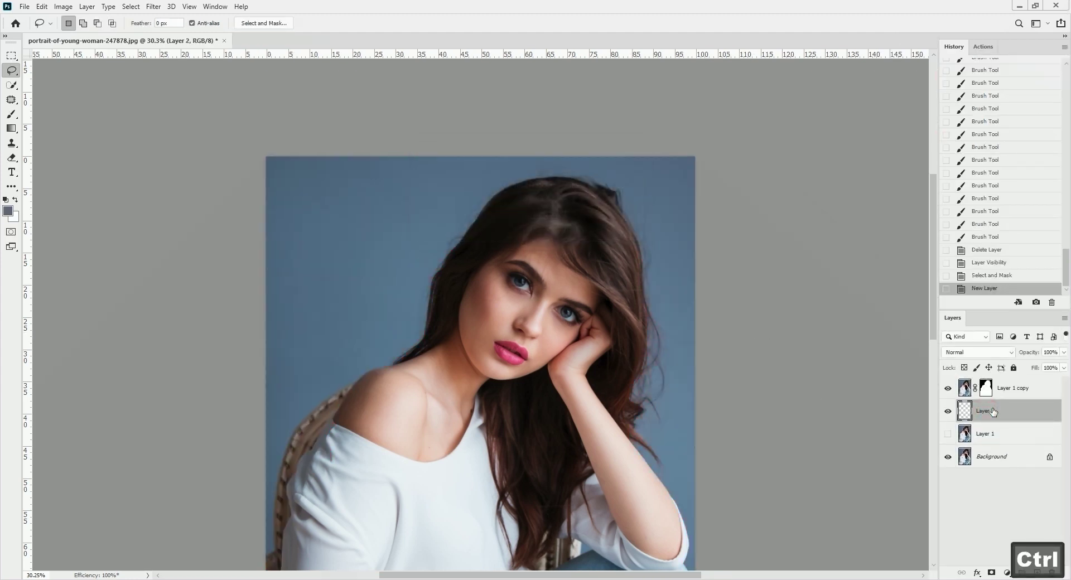
pyautogui.hotkey('ctrl', 'Delete')
# Step: Examine the refined hair strands and edges up close against the white layer
pyautogui.moveTo(645, 375); pyautogui.dragTo(684, 84)
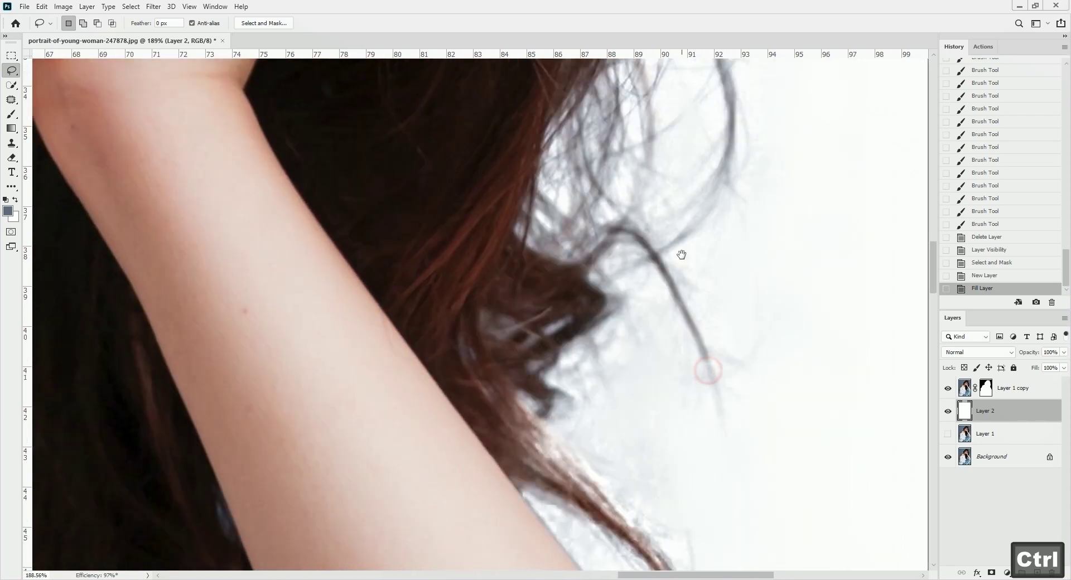
pyautogui.moveTo(682, 336); pyautogui.dragTo(678, 153)
pyautogui.moveTo(675, 313); pyautogui.dragTo(623, 313)
pyautogui.moveTo(686, 239); pyautogui.dragTo(673, 377)
pyautogui.moveTo(663, 229); pyautogui.dragTo(684, 346)
pyautogui.moveTo(648, 275); pyautogui.dragTo(694, 279)
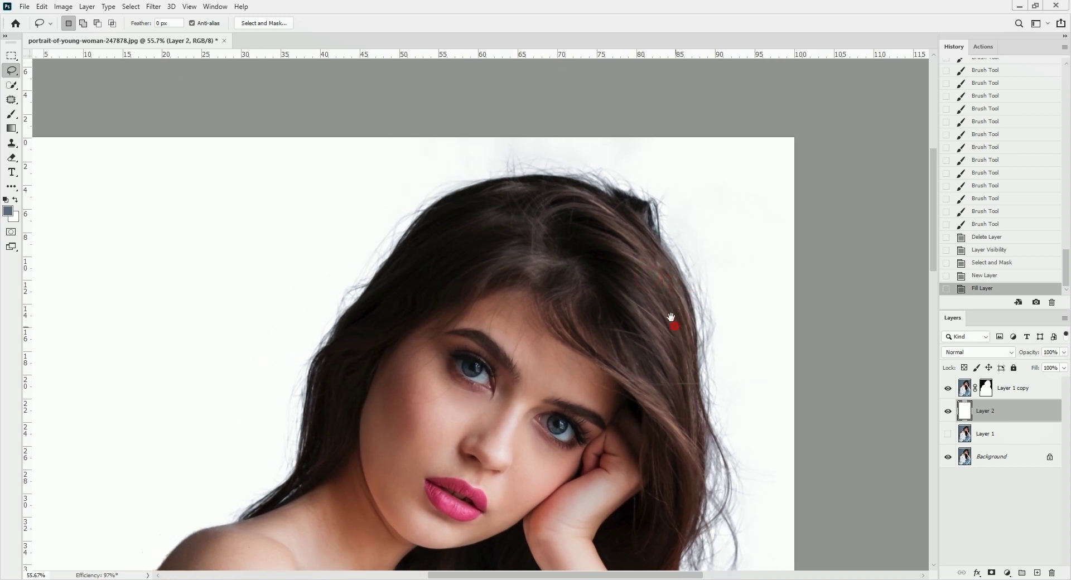
pyautogui.moveTo(672, 318)
pyautogui.mouseDown()
pyautogui.moveTo(652, 260)
pyautogui.moveTo(728, 334)
pyautogui.moveTo(672, 332)
pyautogui.moveTo(660, 314)
pyautogui.mouseUp()
pyautogui.moveTo(674, 361); pyautogui.dragTo(622, 281)
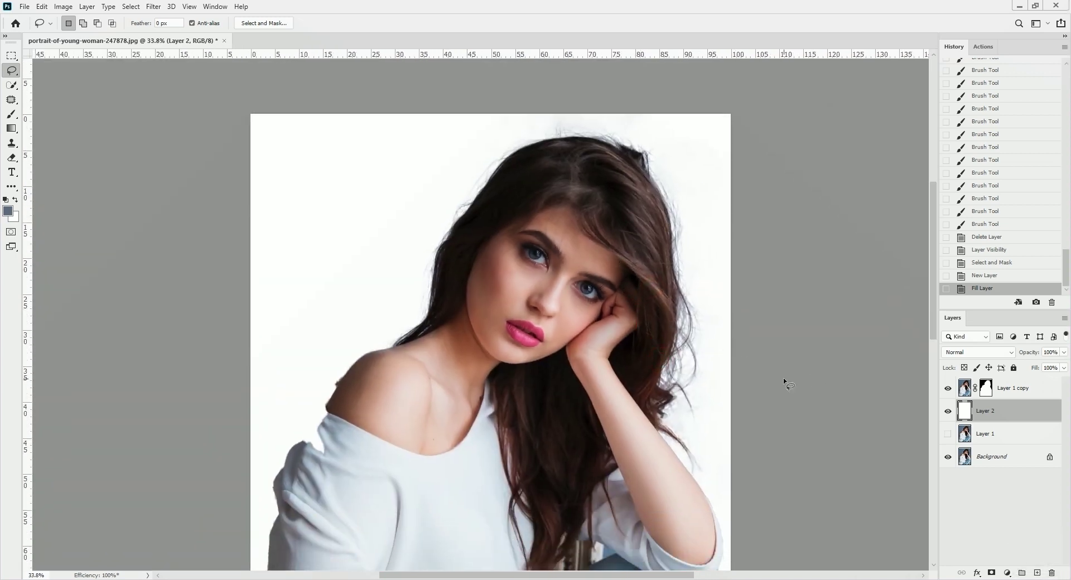
# Step: Hide the white layer and the Background to view the whole cutout on transparency
pyautogui.click(948, 411)
pyautogui.click(946, 458)
pyautogui.moveTo(680, 312)
pyautogui.mouseDown()
pyautogui.moveTo(755, 304)
pyautogui.moveTo(689, 315)
pyautogui.mouseUp()
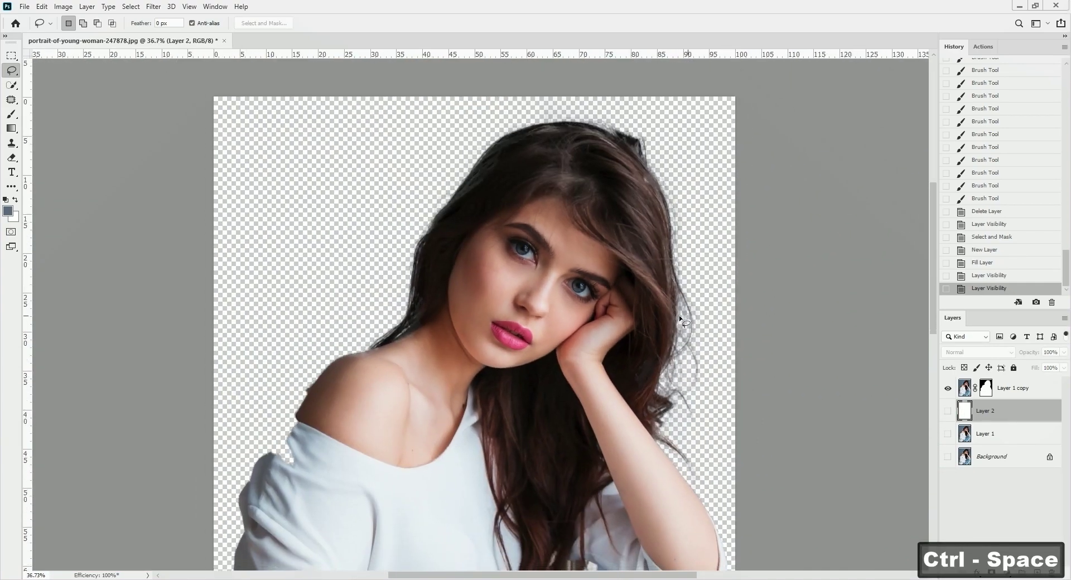
pyautogui.hotkey('ctrl', '0')
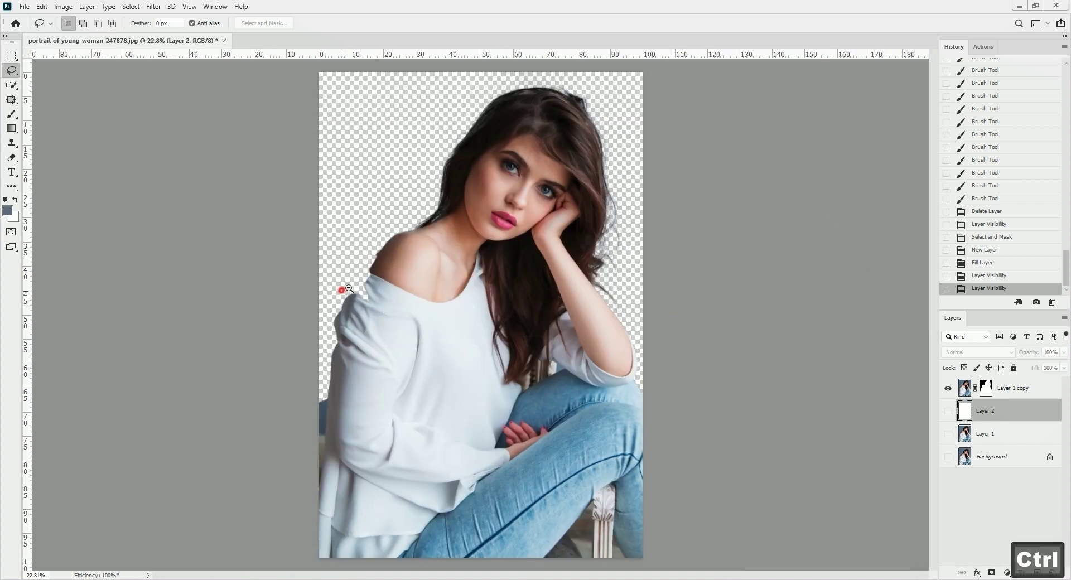
# Step: Restore the missing notch in the sleeve by painting white on the Layer 1 copy mask at brush size 35
pyautogui.moveTo(339, 288); pyautogui.dragTo(432, 283)
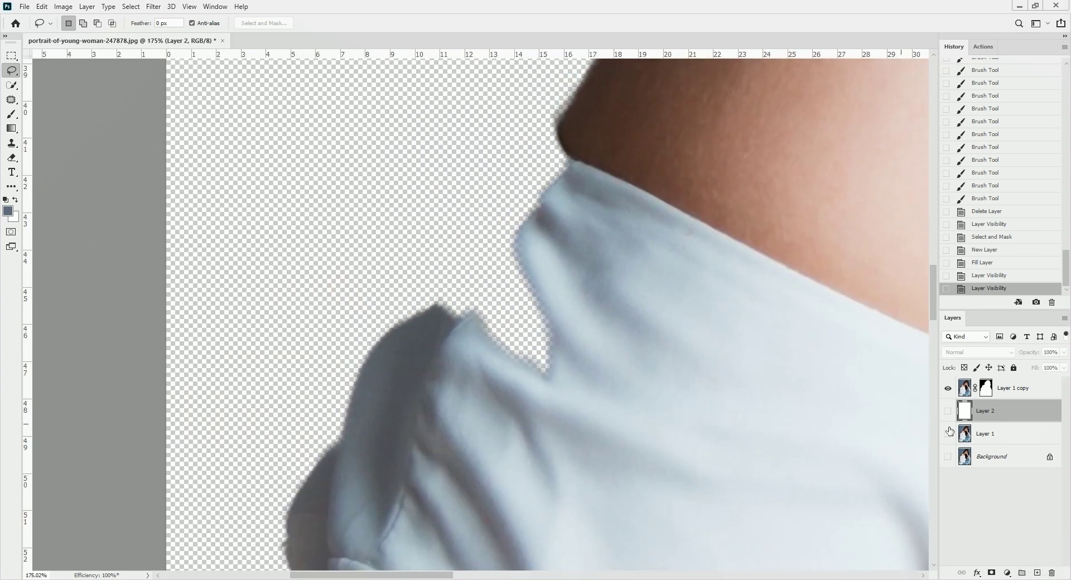
pyautogui.click(986, 389)
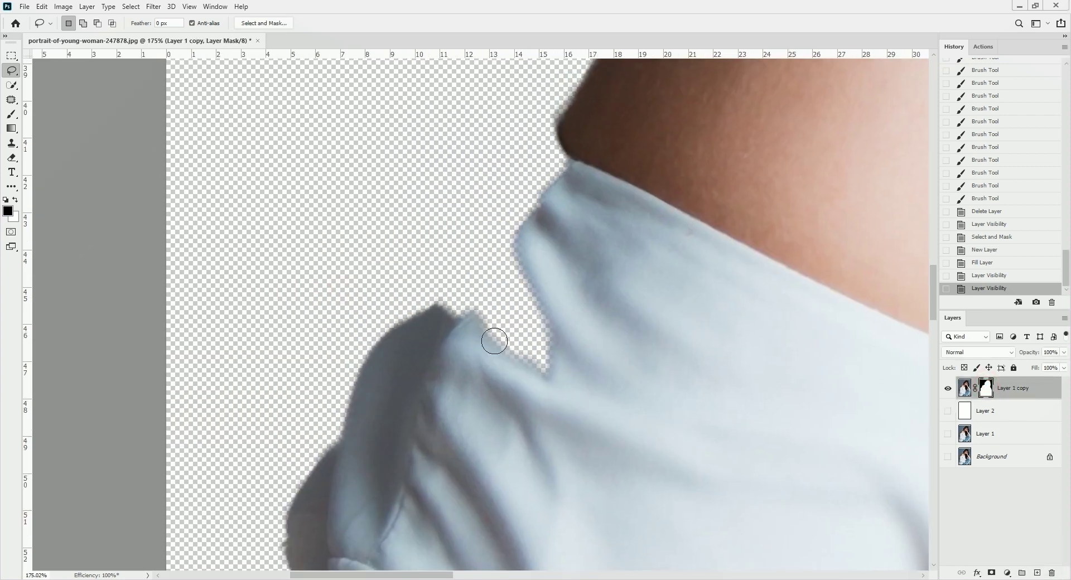
pyautogui.press('b')
pyautogui.moveTo(569, 351)
pyautogui.mouseDown()
pyautogui.moveTo(535, 404)
pyautogui.moveTo(546, 356)
pyautogui.moveTo(595, 345)
pyautogui.moveTo(505, 405)
pyautogui.moveTo(554, 269)
pyautogui.moveTo(476, 343)
pyautogui.moveTo(449, 345)
pyautogui.moveTo(527, 258)
pyautogui.moveTo(440, 312)
pyautogui.moveTo(501, 287)
pyautogui.mouseUp()
pyautogui.press('x')
pyautogui.moveTo(440, 326); pyautogui.dragTo(443, 304)
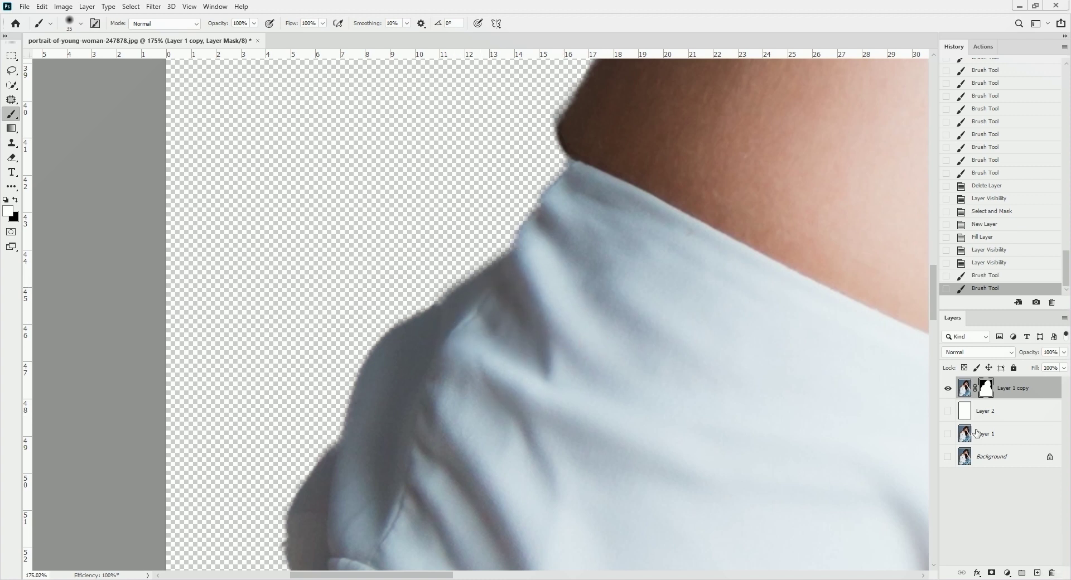
# Step: Compare the sleeve with Layer 1 and extend the white mask paint along its outer edge up to the bare shoulder
pyautogui.click(948, 433)
pyautogui.click(948, 431)
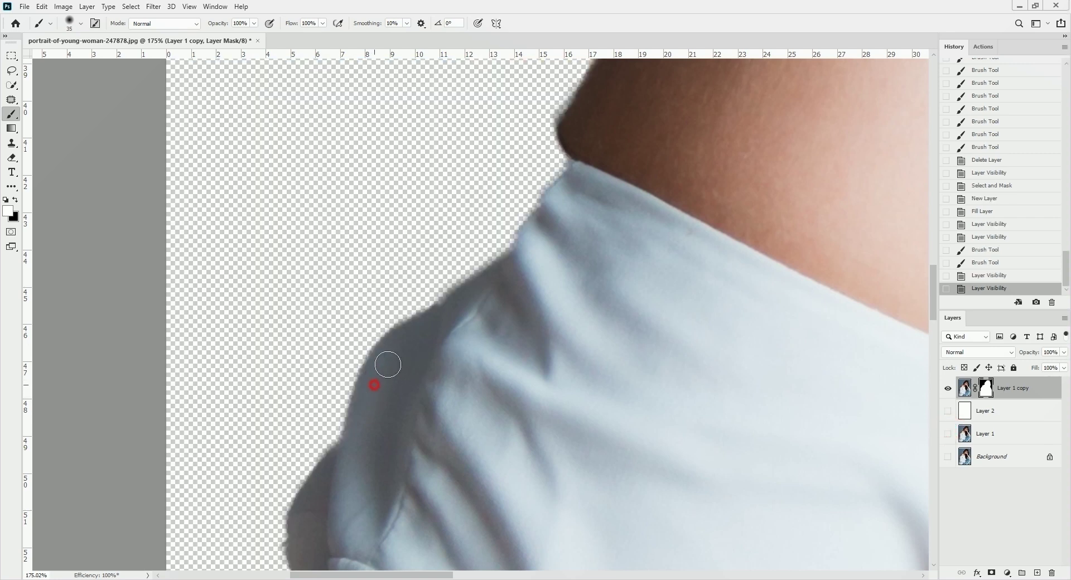
pyautogui.moveTo(388, 365)
pyautogui.mouseDown()
pyautogui.moveTo(533, 178)
pyautogui.moveTo(597, 117)
pyautogui.mouseUp()
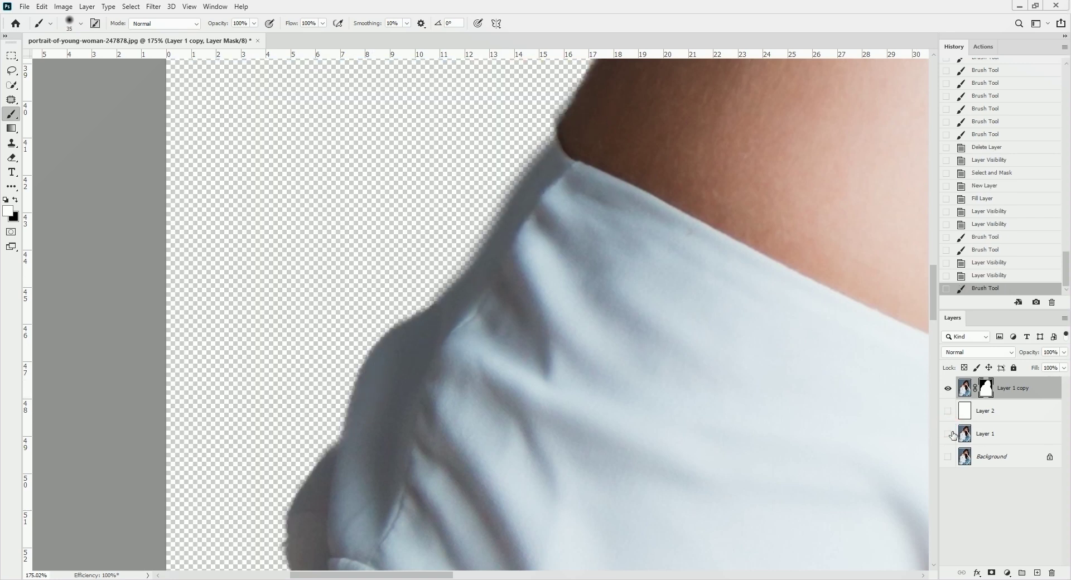
# Step: Show Layer 1 beneath the masked copy and activate the Lasso tool
pyautogui.click(948, 434)
pyautogui.hotkey('ctrl', 'space')
pyautogui.moveTo(593, 366); pyautogui.dragTo(512, 319)
pyautogui.hotkey('ctrl', 'space')
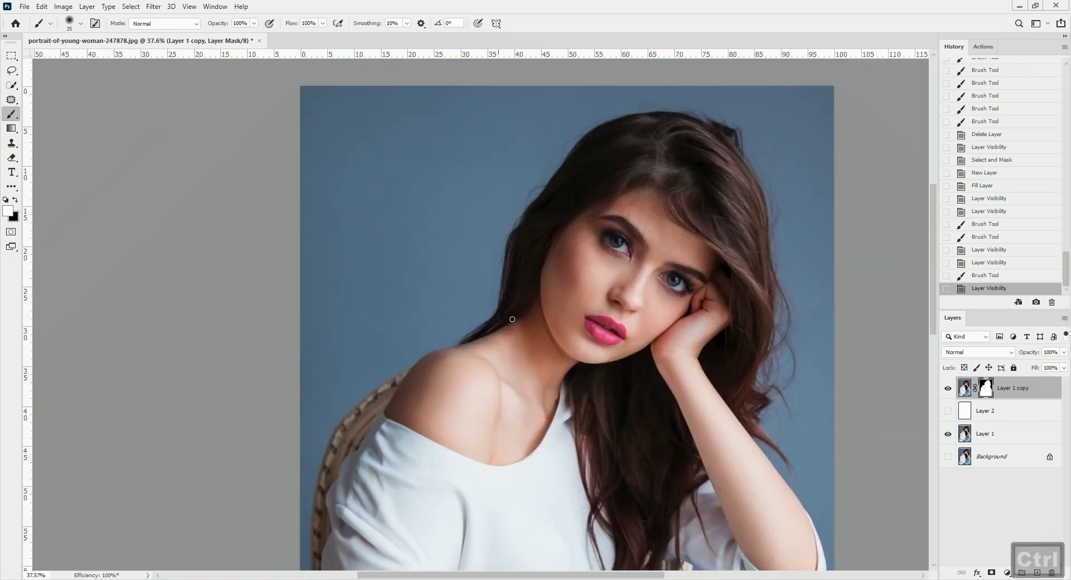
pyautogui.press('l')
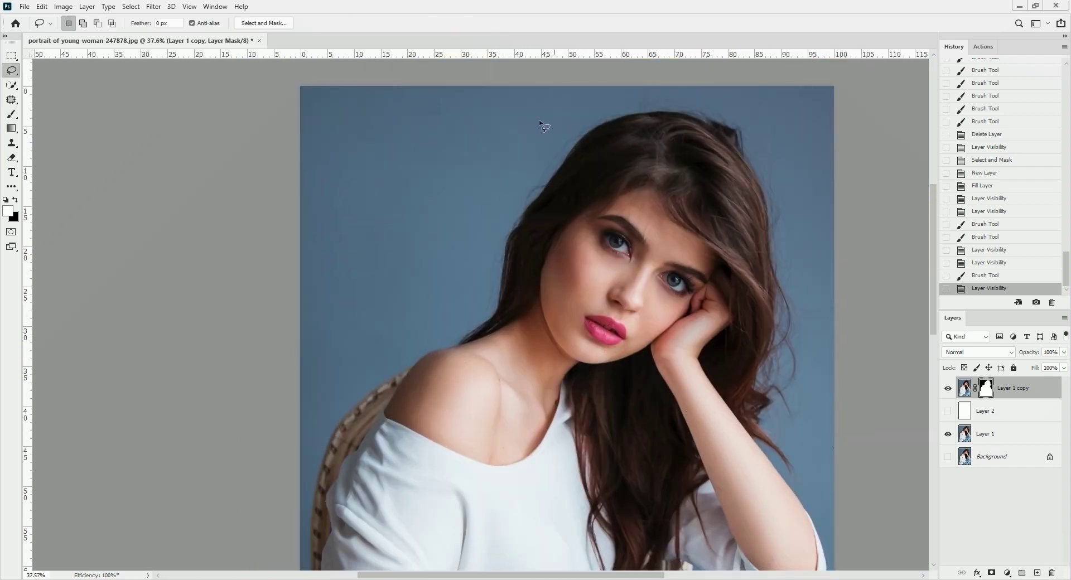
pyautogui.moveTo(579, 373); pyautogui.dragTo(507, 300)
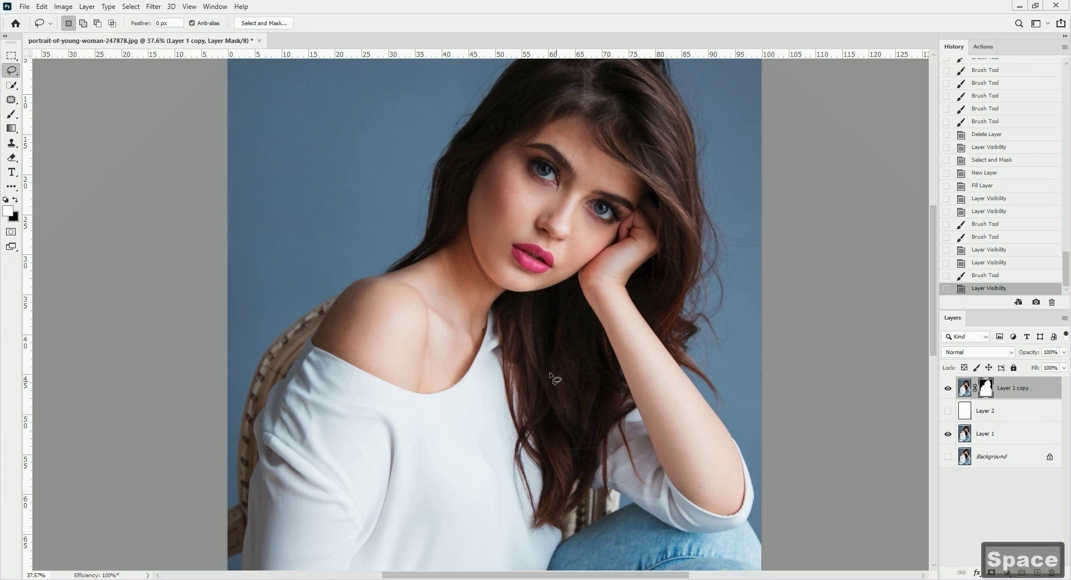